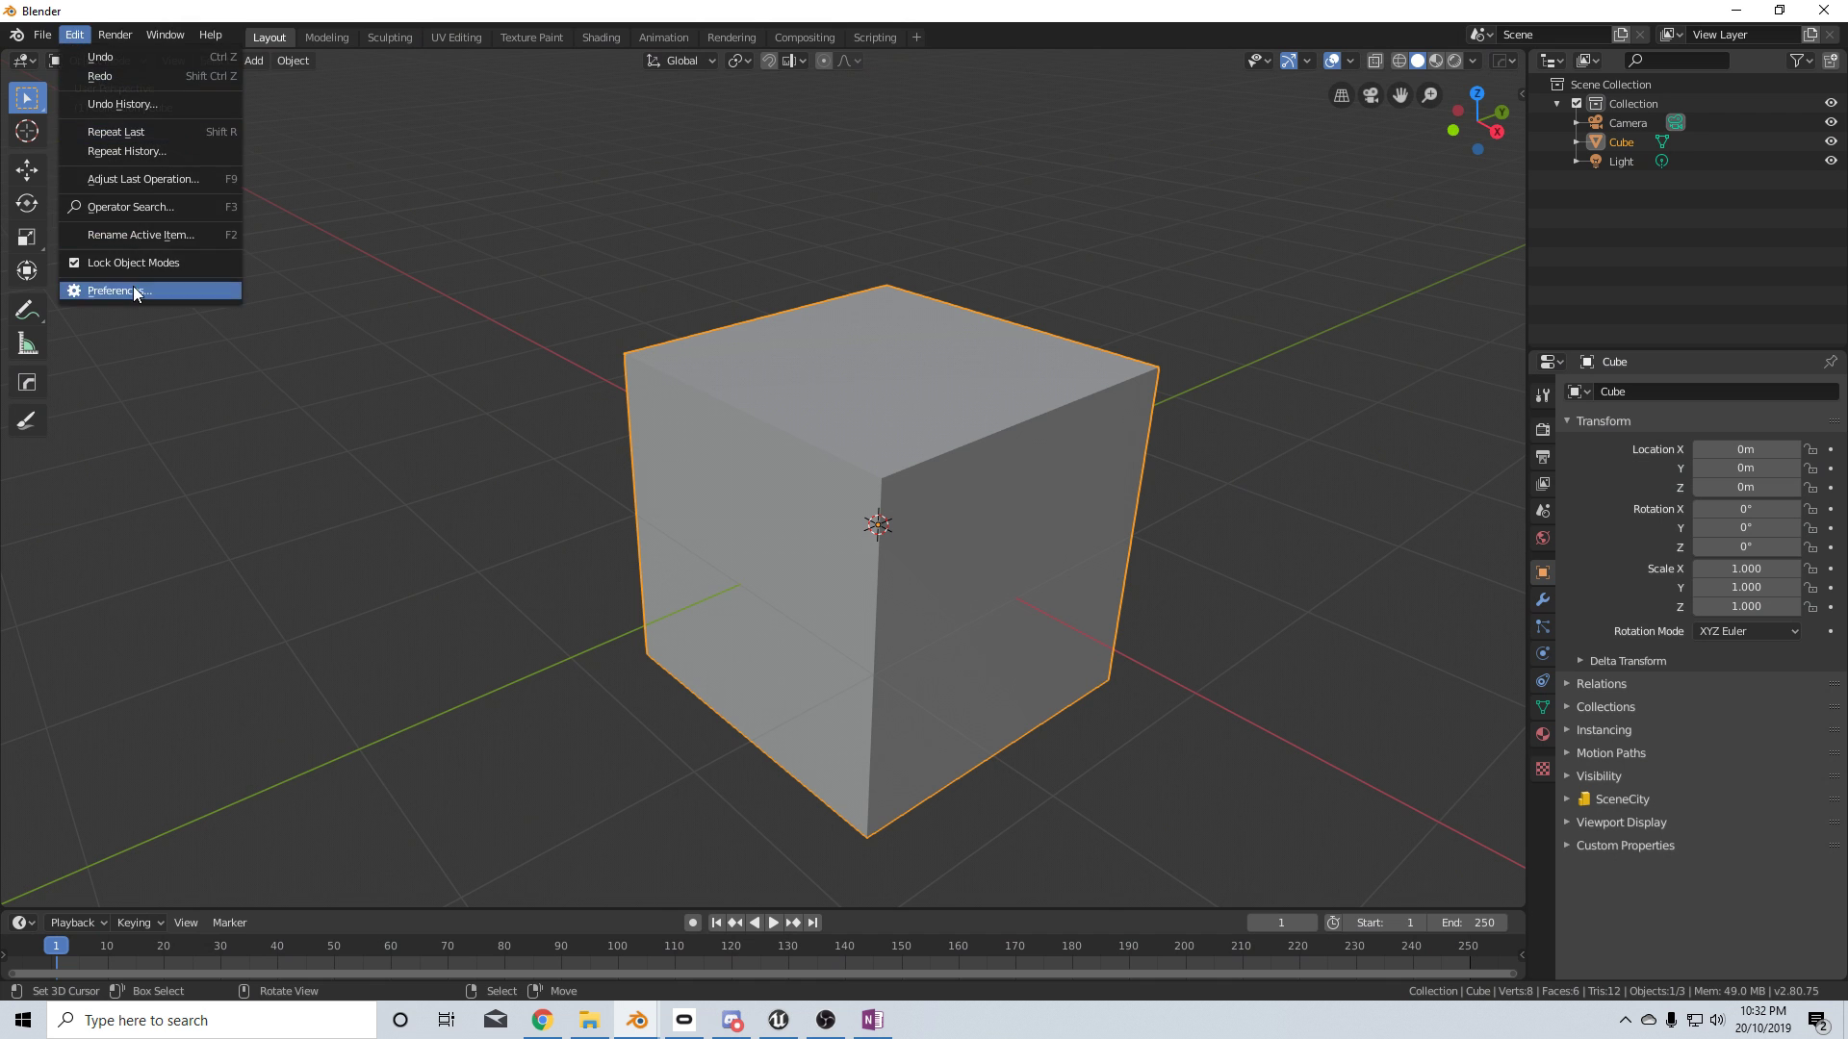
Activate LayerPainter for the default cube and reset its material
{"action": "left_click", "coordinate": [115, 291]}
{"action": "middle_click_drag", "start_coordinate": [1202, 626], "coordinate": [1156, 566], "text": "shift"}
{"action": "key", "text": "n"}
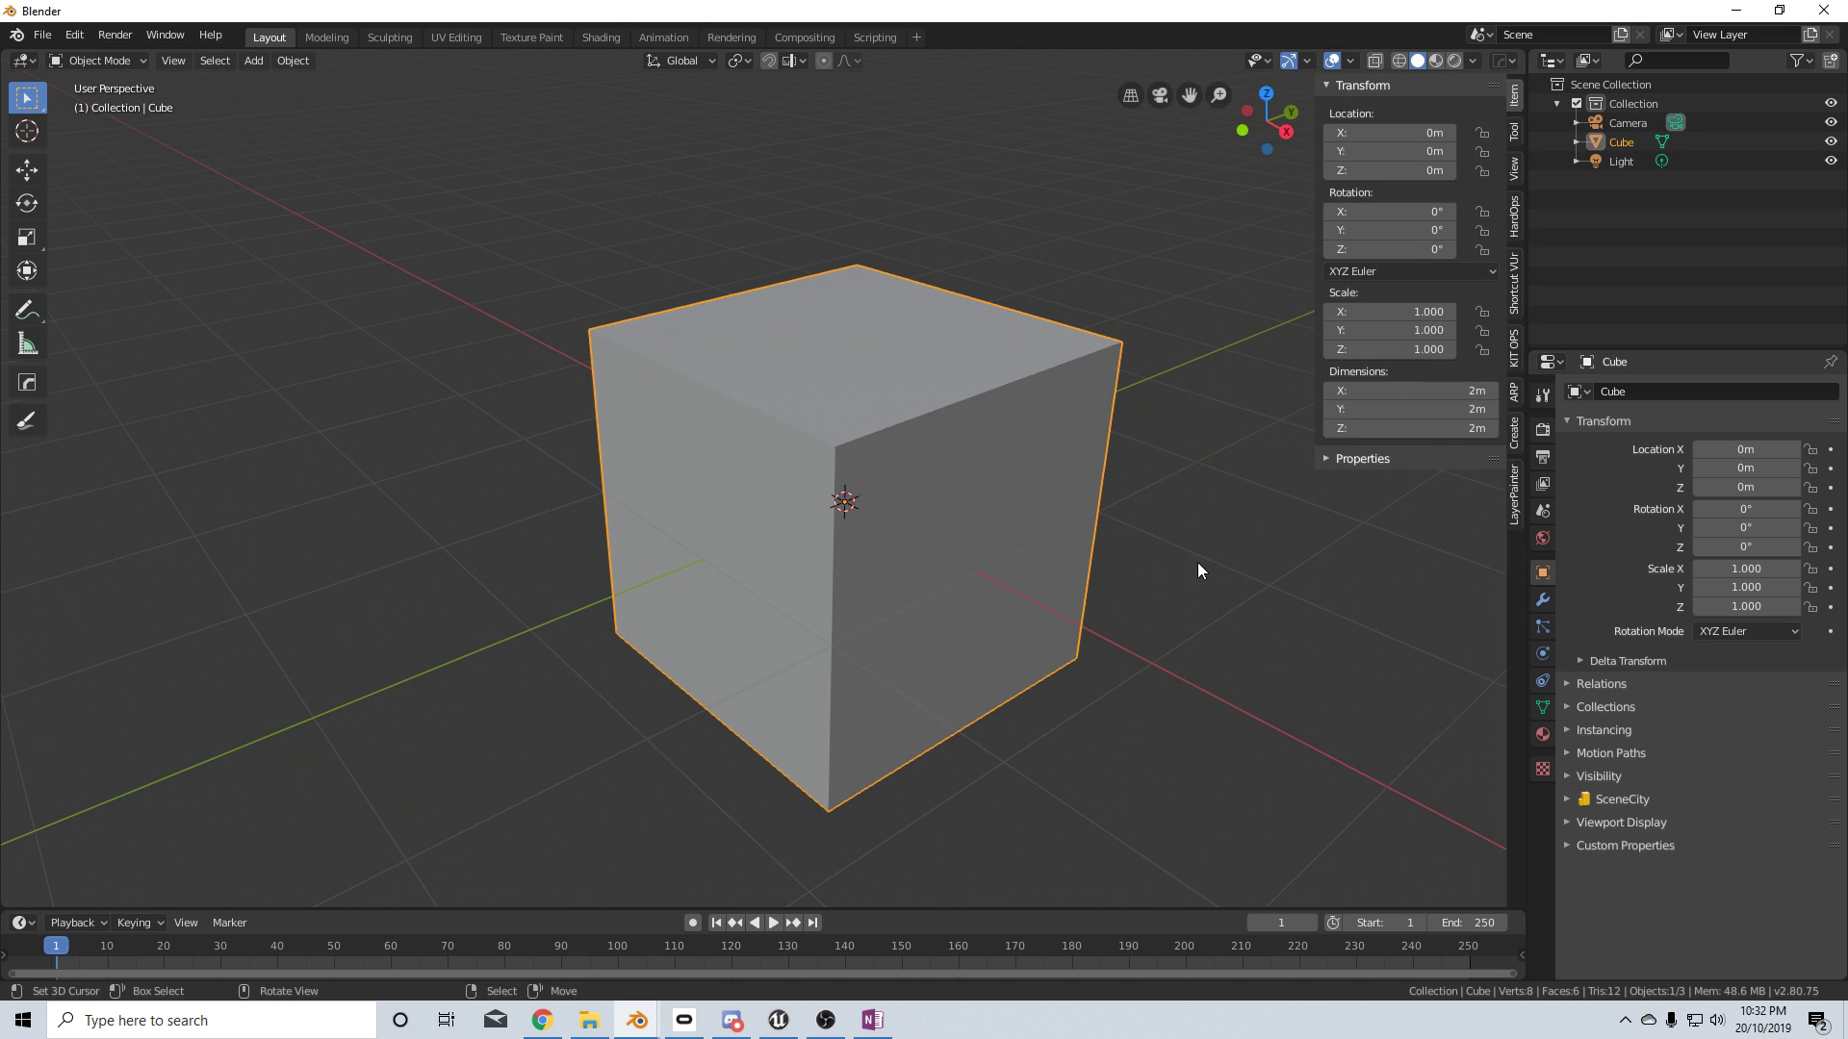
{"action": "left_click", "coordinate": [1511, 512]}
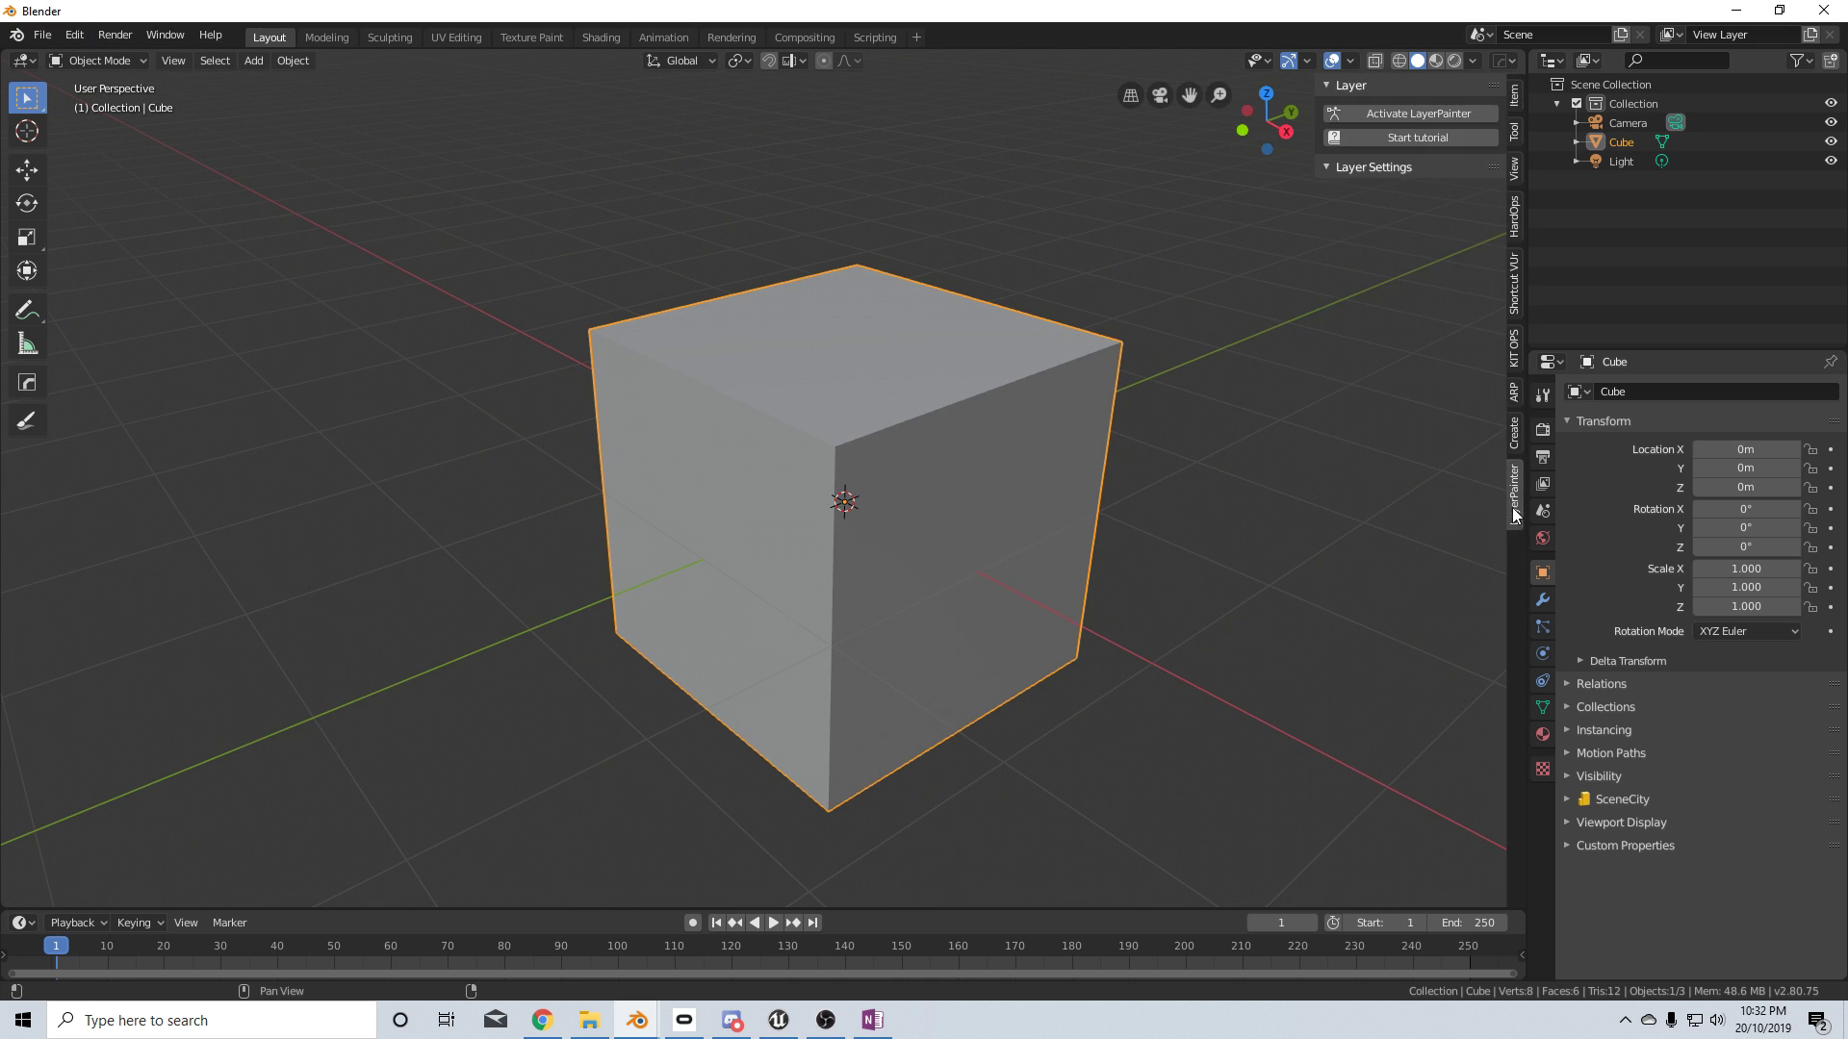
{"action": "left_click", "coordinate": [1444, 120]}
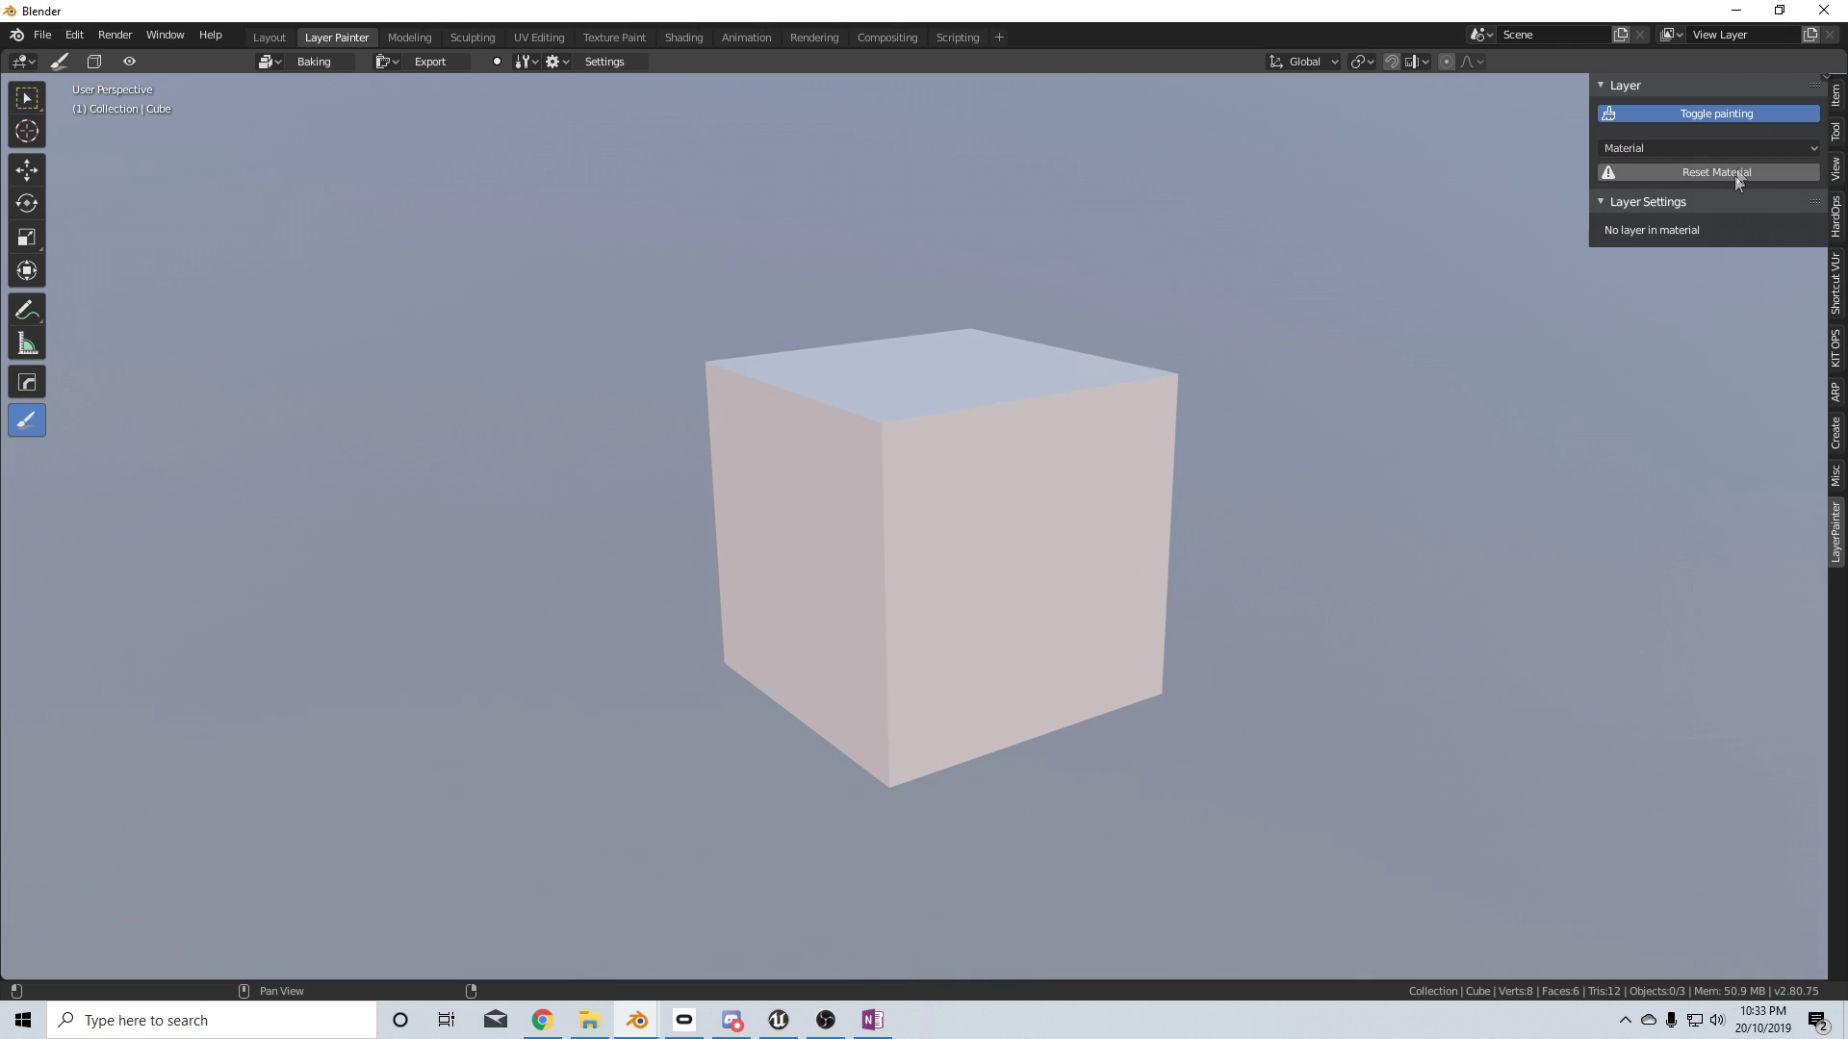
{"action": "left_click", "coordinate": [1734, 176]}
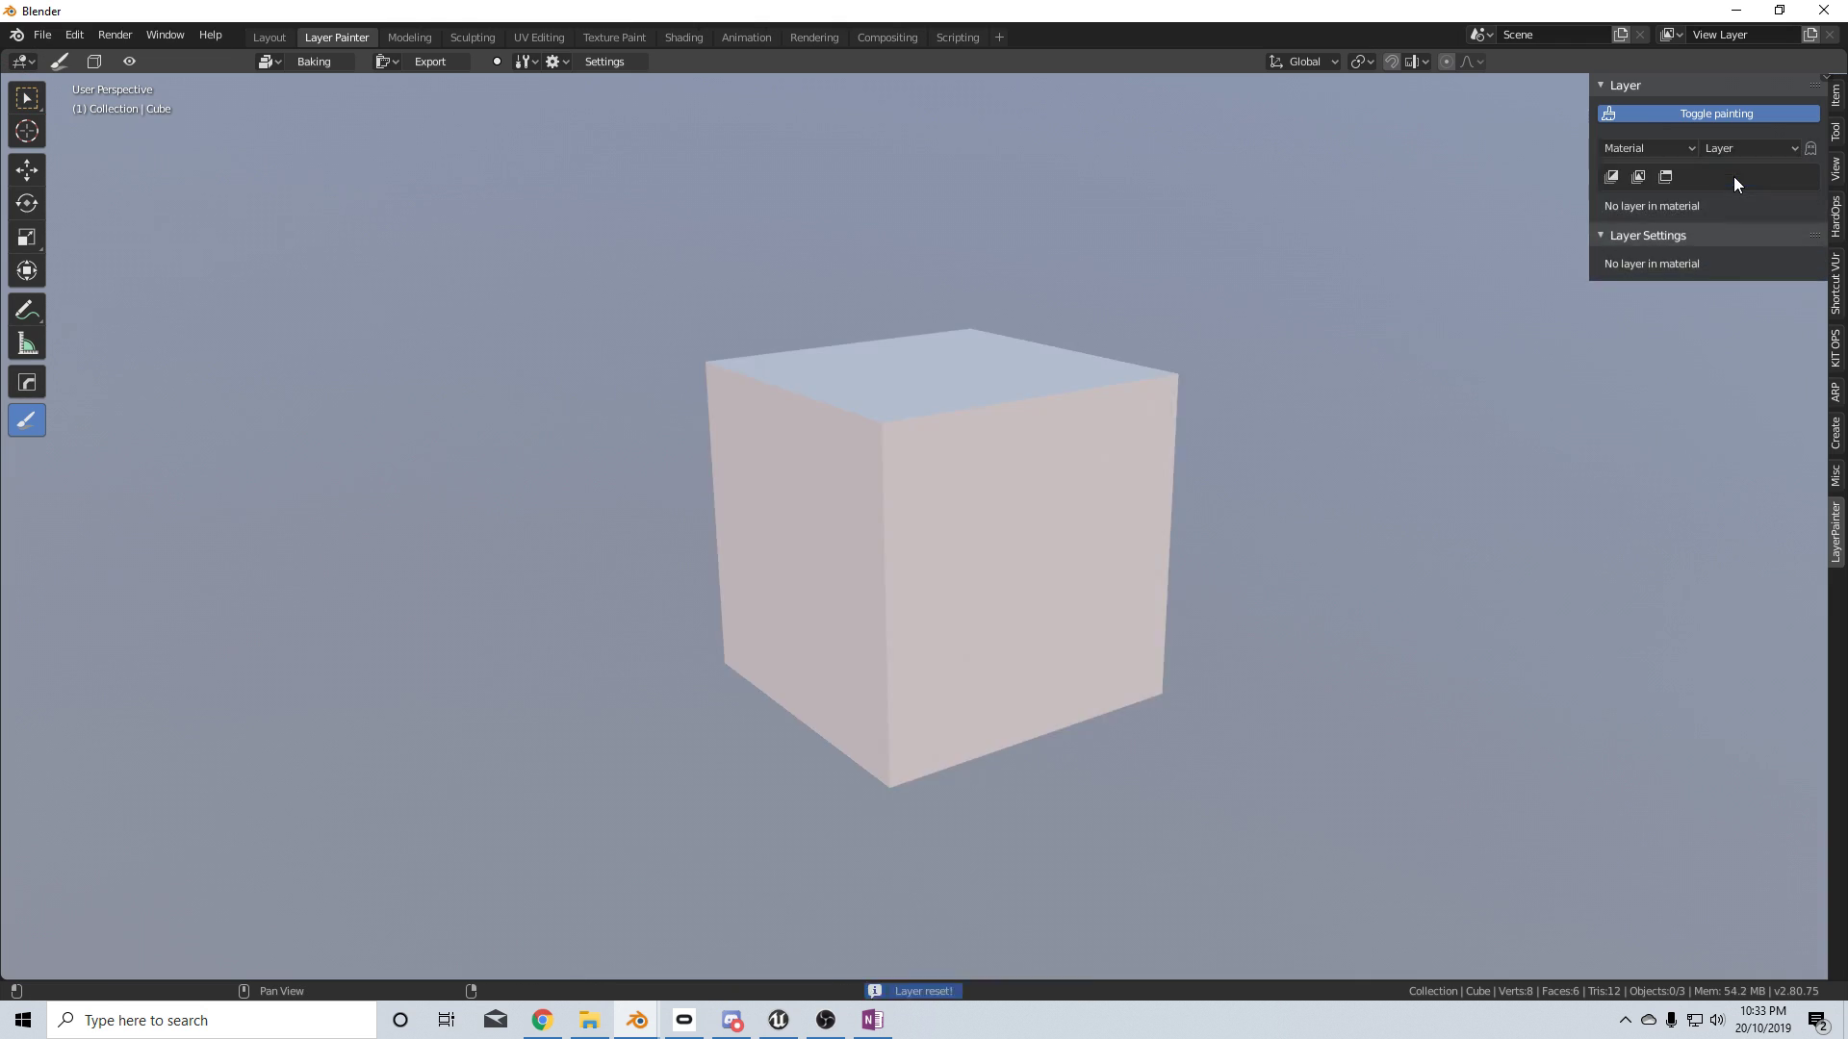
Add a fill layer without additional channels and give it a dark grey colour, metallic 1.00 and roughness 0.00
{"action": "left_click", "coordinate": [1612, 178]}
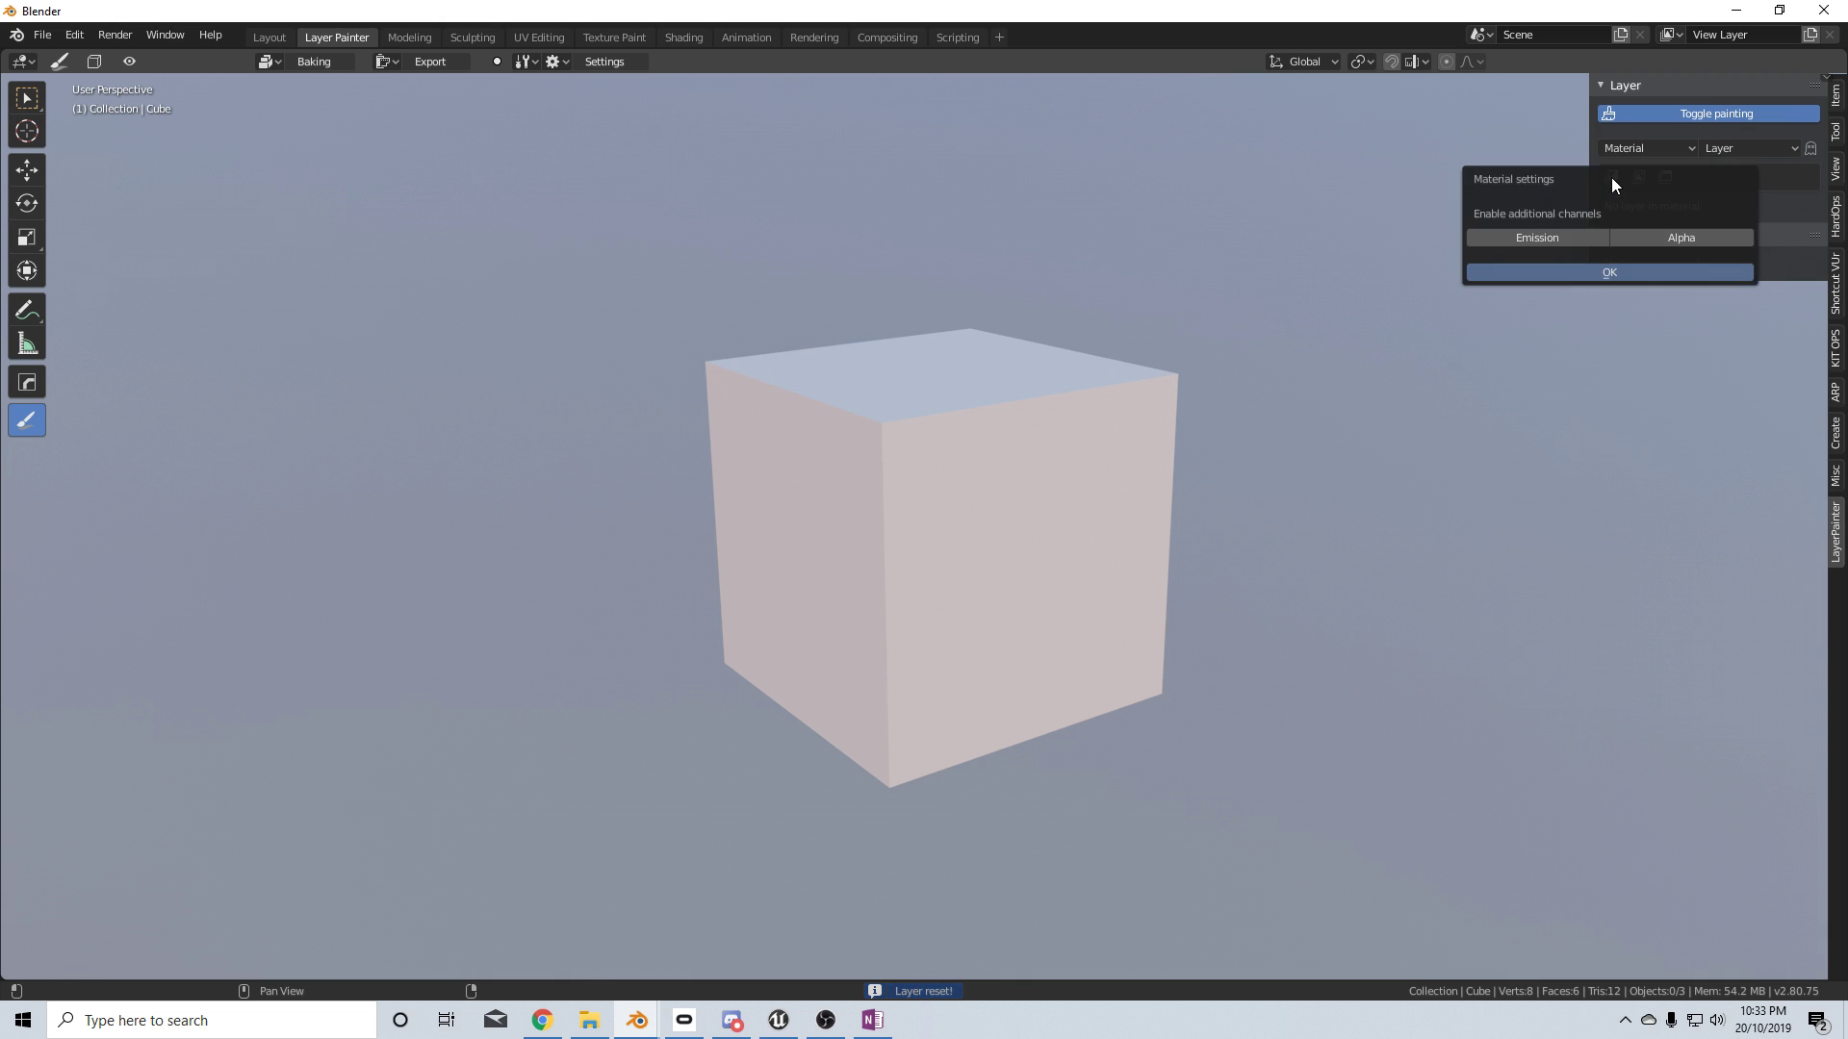
{"action": "left_click", "coordinate": [1594, 274]}
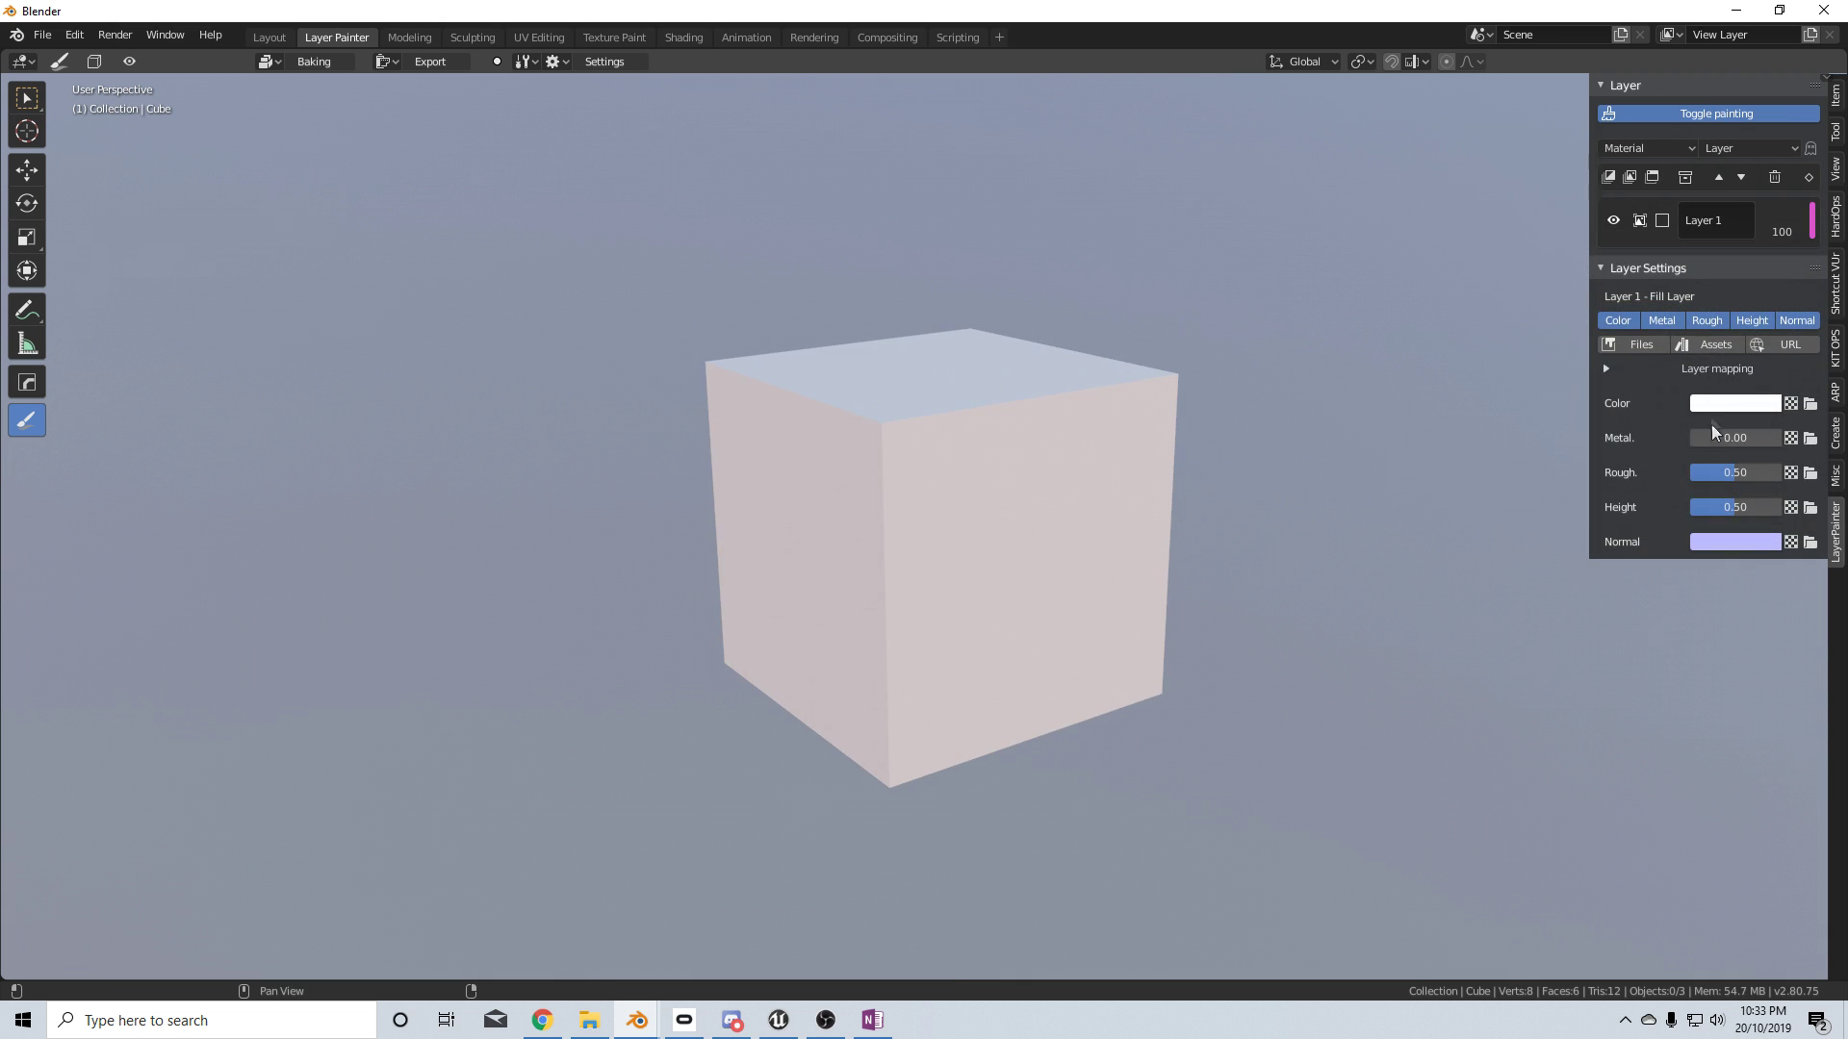
{"action": "left_click", "coordinate": [1732, 403]}
{"action": "left_click_drag", "start_coordinate": [1723, 355], "coordinate": [1621, 355]}
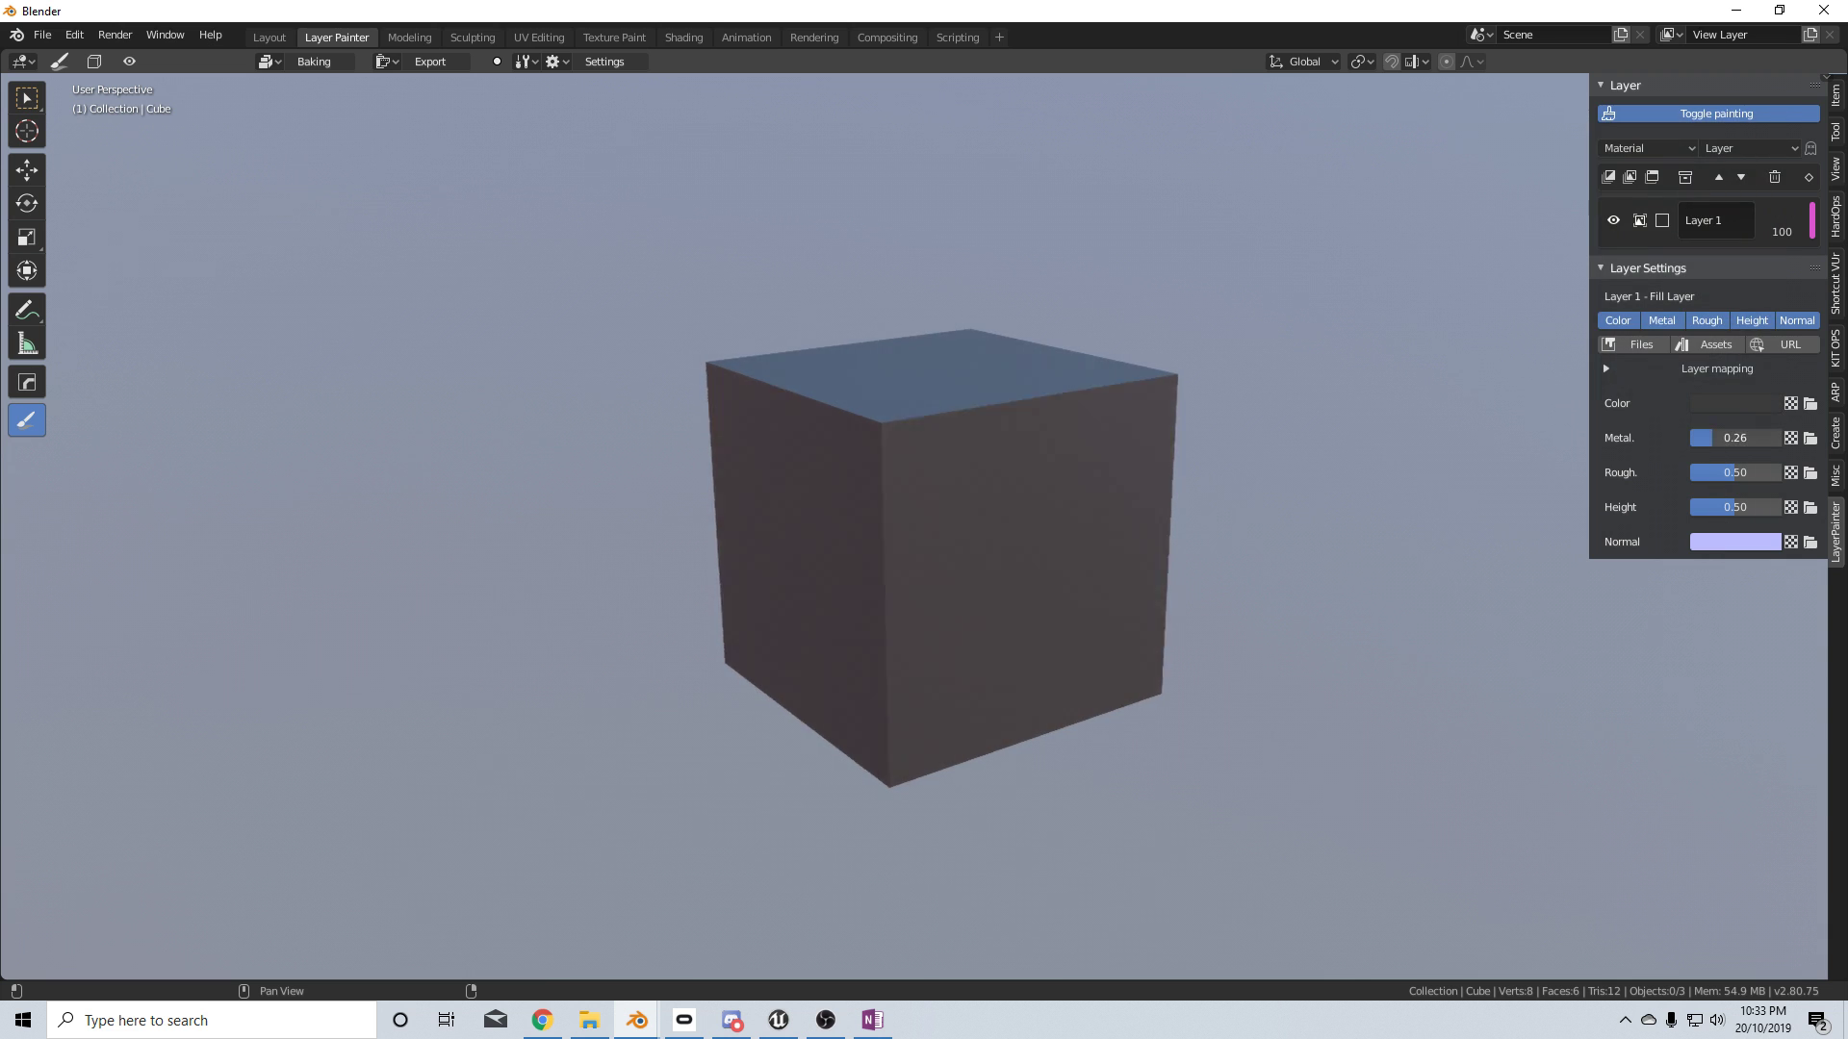
{"action": "left_click_drag", "start_coordinate": [1718, 438], "coordinate": [1692, 473]}
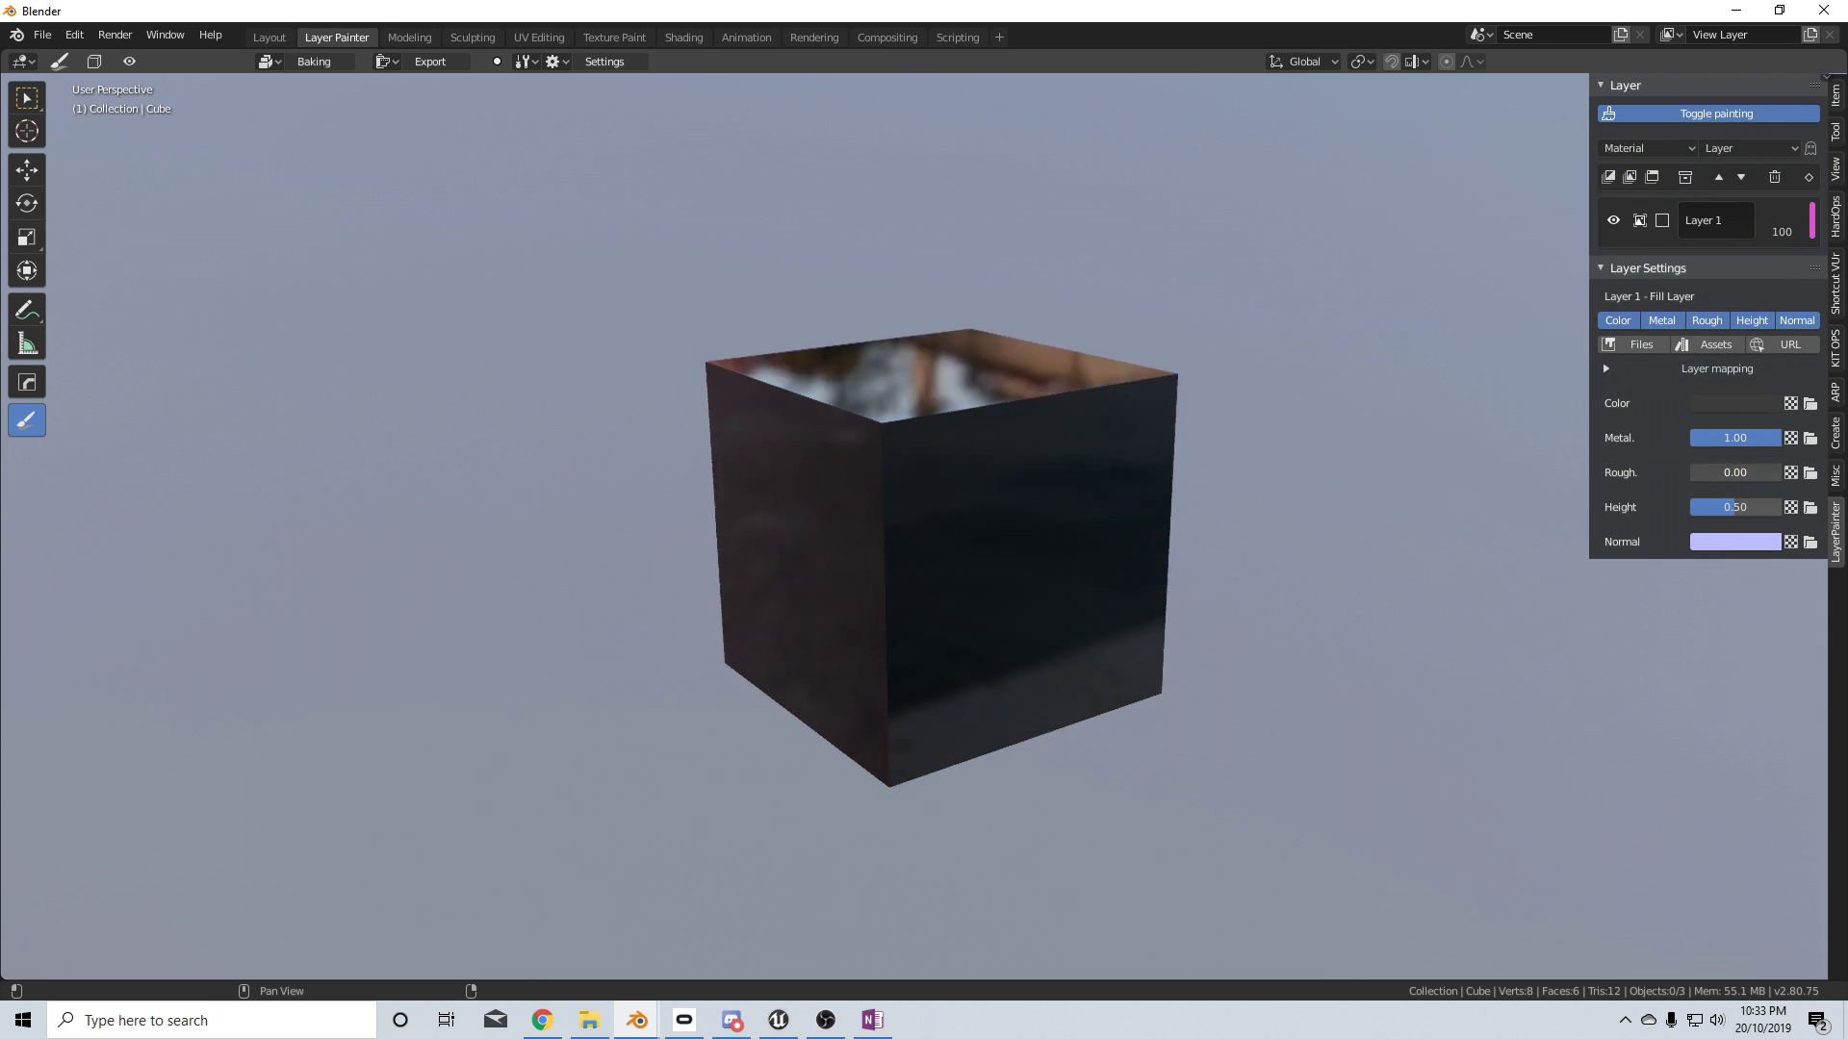
{"action": "scroll", "coordinate": [1107, 491], "scroll_direction": "up", "scroll_amount": 3}
{"action": "middle_click_drag", "start_coordinate": [1115, 494], "coordinate": [1170, 562]}
{"action": "scroll", "coordinate": [1145, 490], "scroll_direction": "down", "scroll_amount": 5}
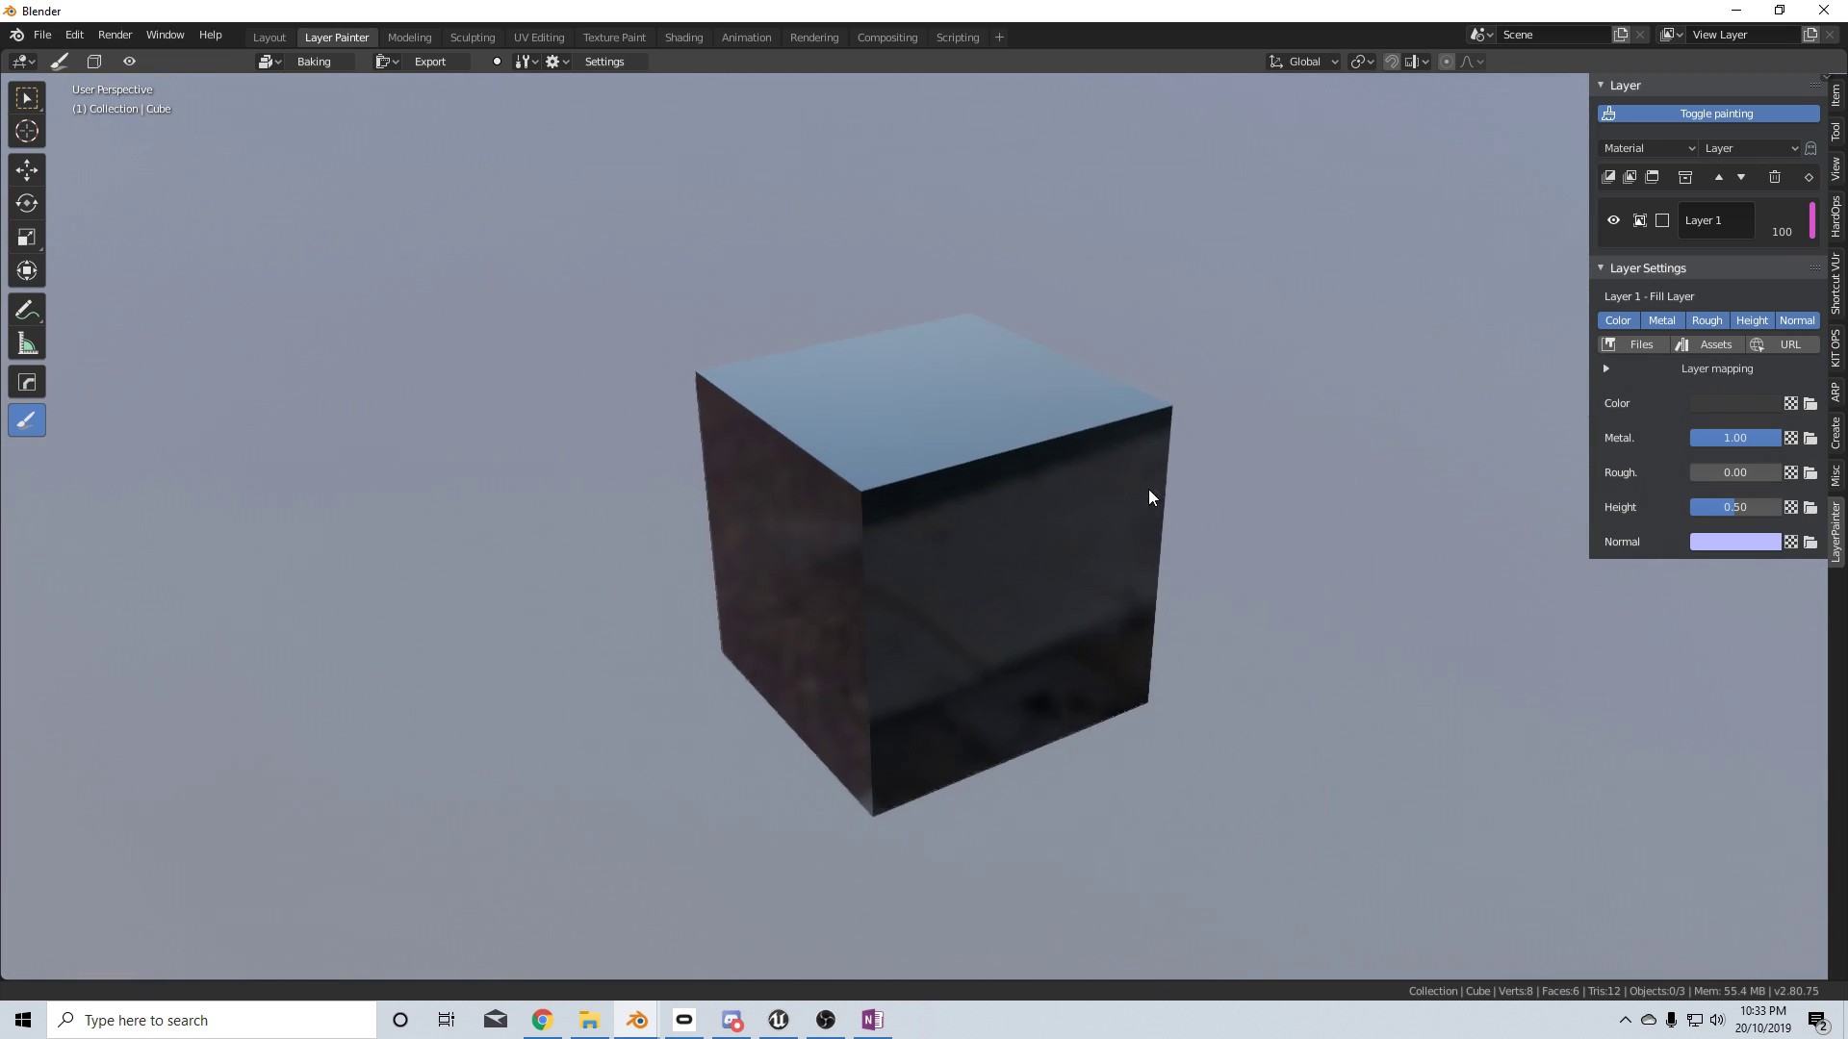
Add a second fill layer and set it to saturated blue with hue 0.639, metallic 0.38 and roughness 0.38
{"action": "left_click", "coordinate": [1607, 179]}
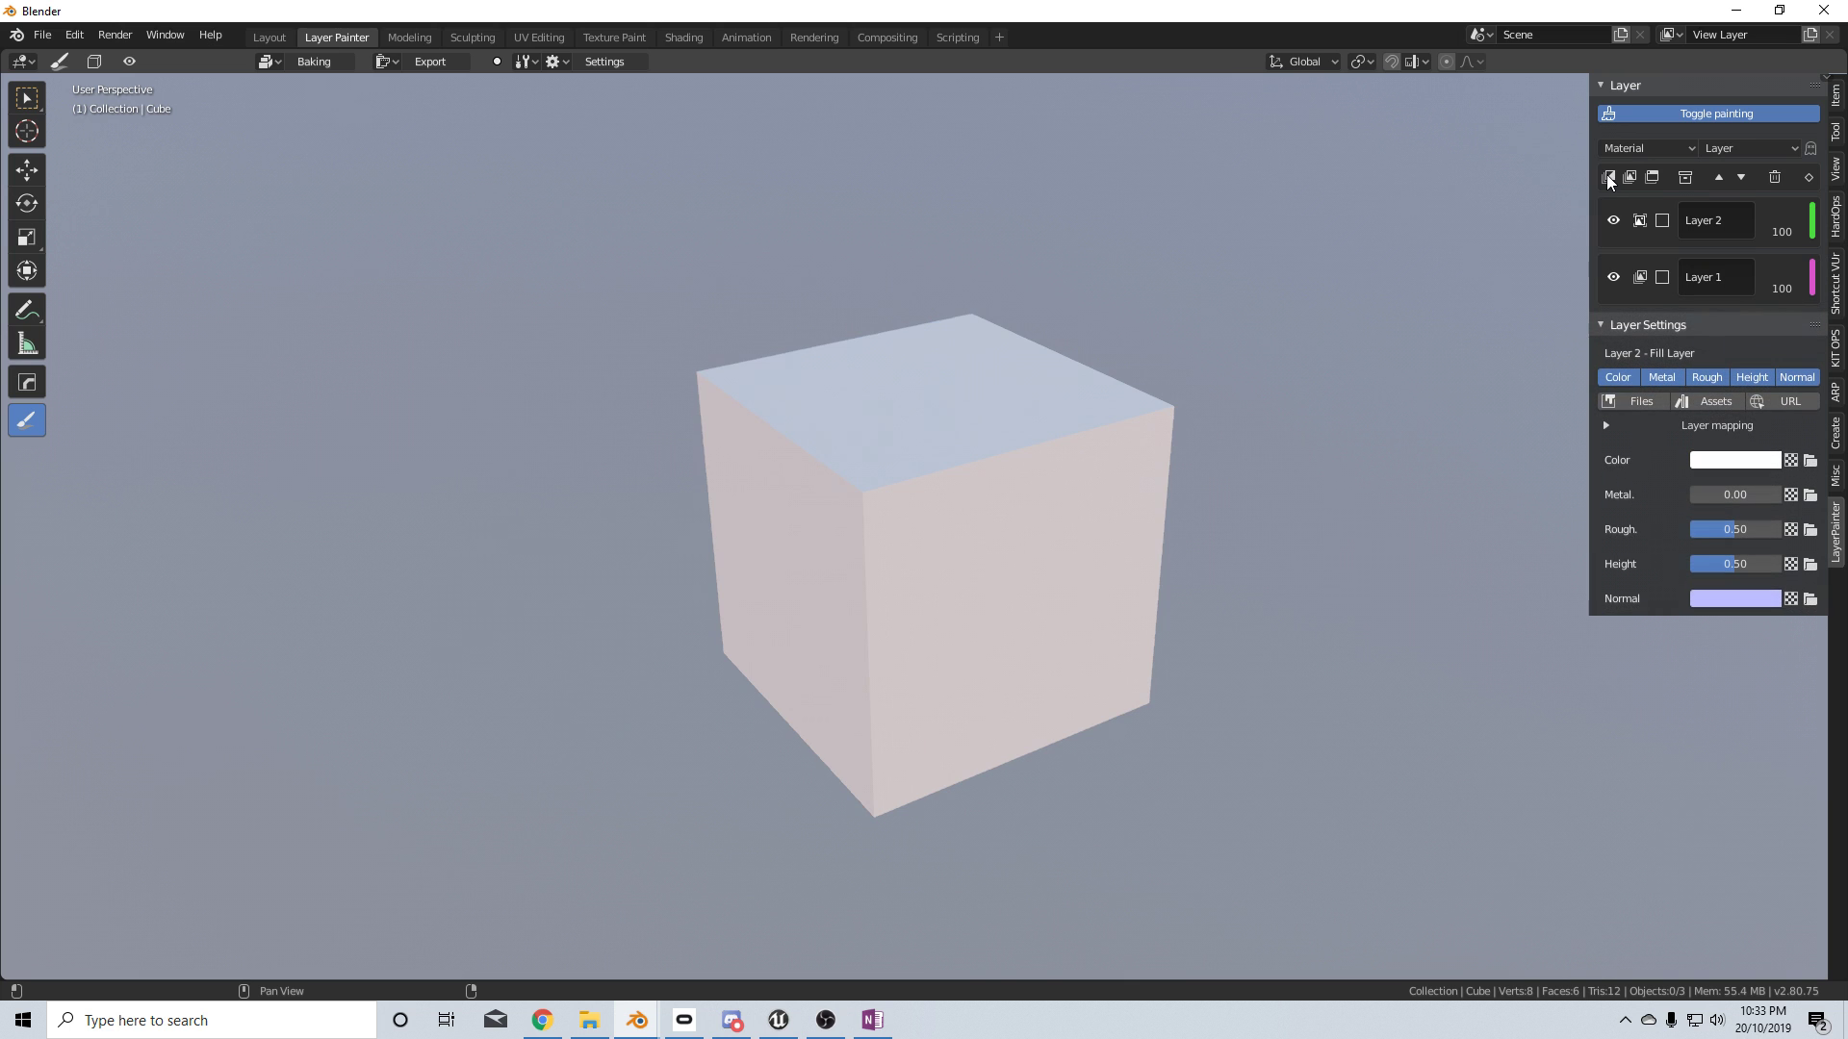
{"action": "left_click", "coordinate": [1747, 460]}
{"action": "left_click", "coordinate": [1677, 320]}
{"action": "left_click_drag", "start_coordinate": [1677, 319], "coordinate": [1739, 215]}
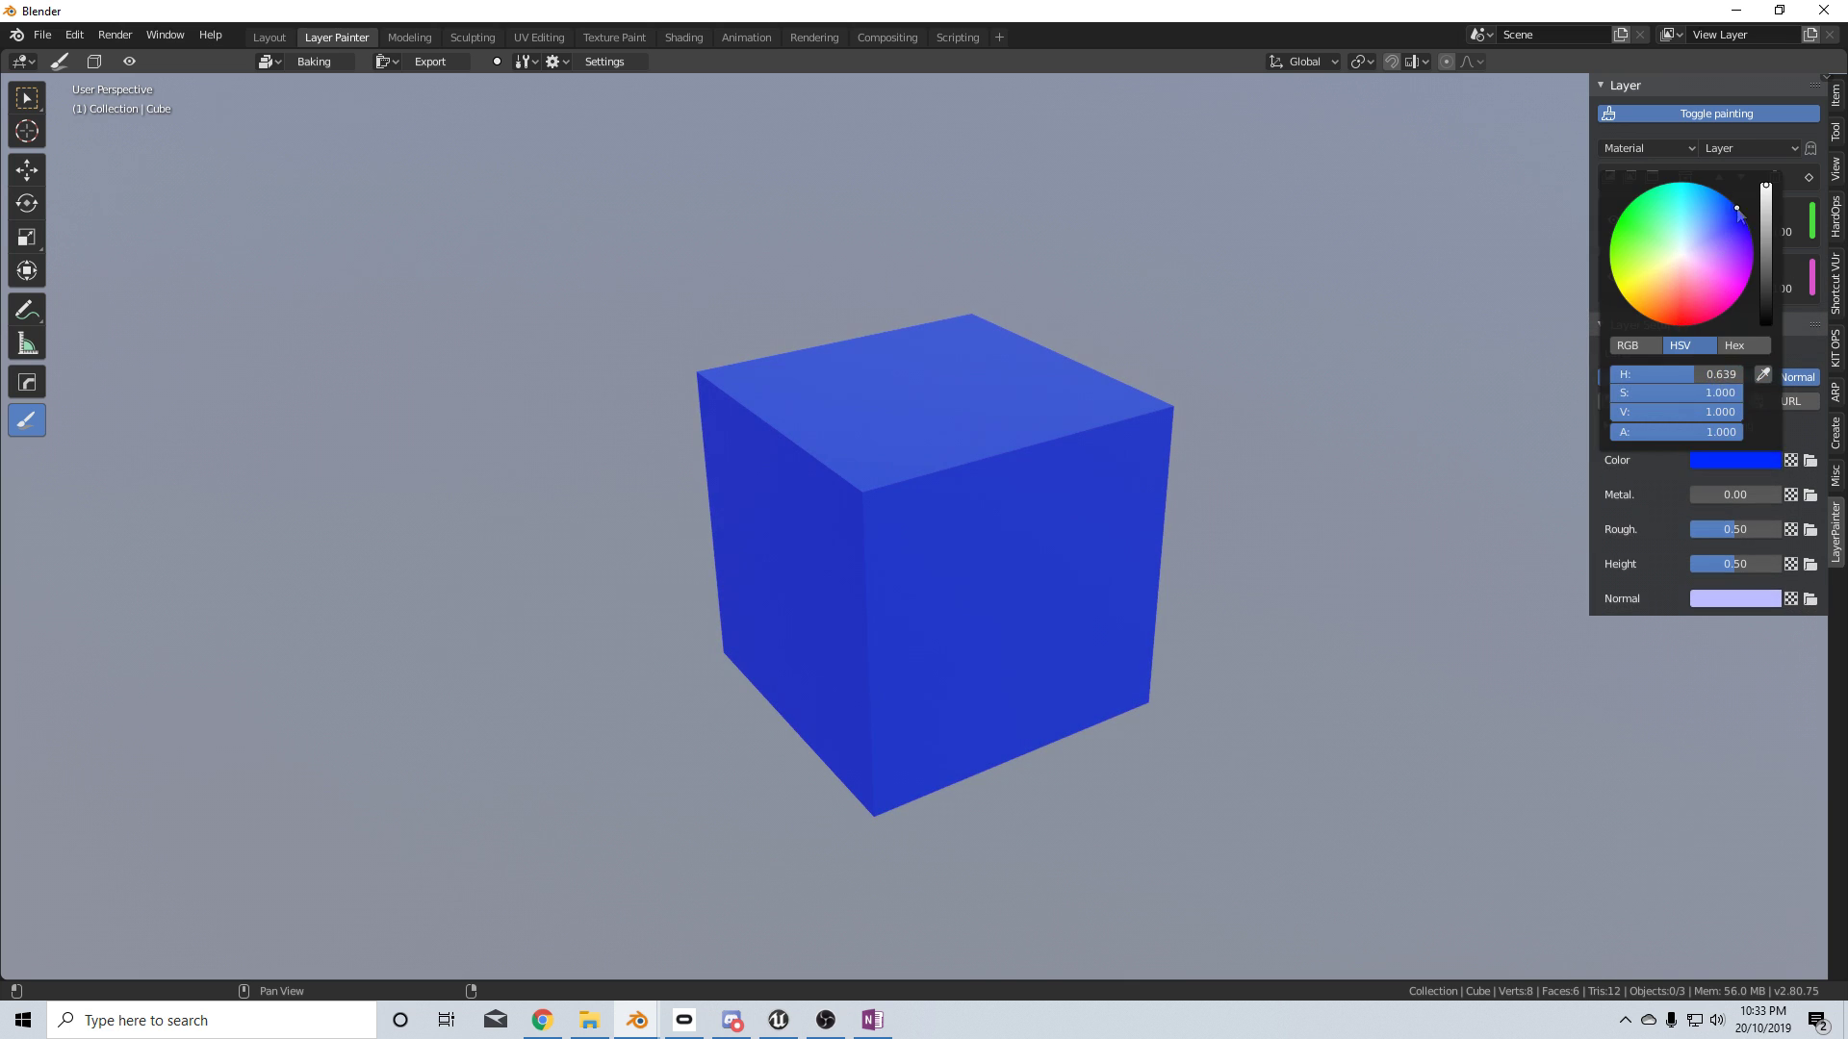
{"action": "mouse_move", "coordinate": [1701, 495]}
{"action": "left_mouse_down"}
{"action": "mouse_move", "coordinate": [1725, 495]}
{"action": "mouse_move", "coordinate": [1713, 529]}
{"action": "left_mouse_up"}
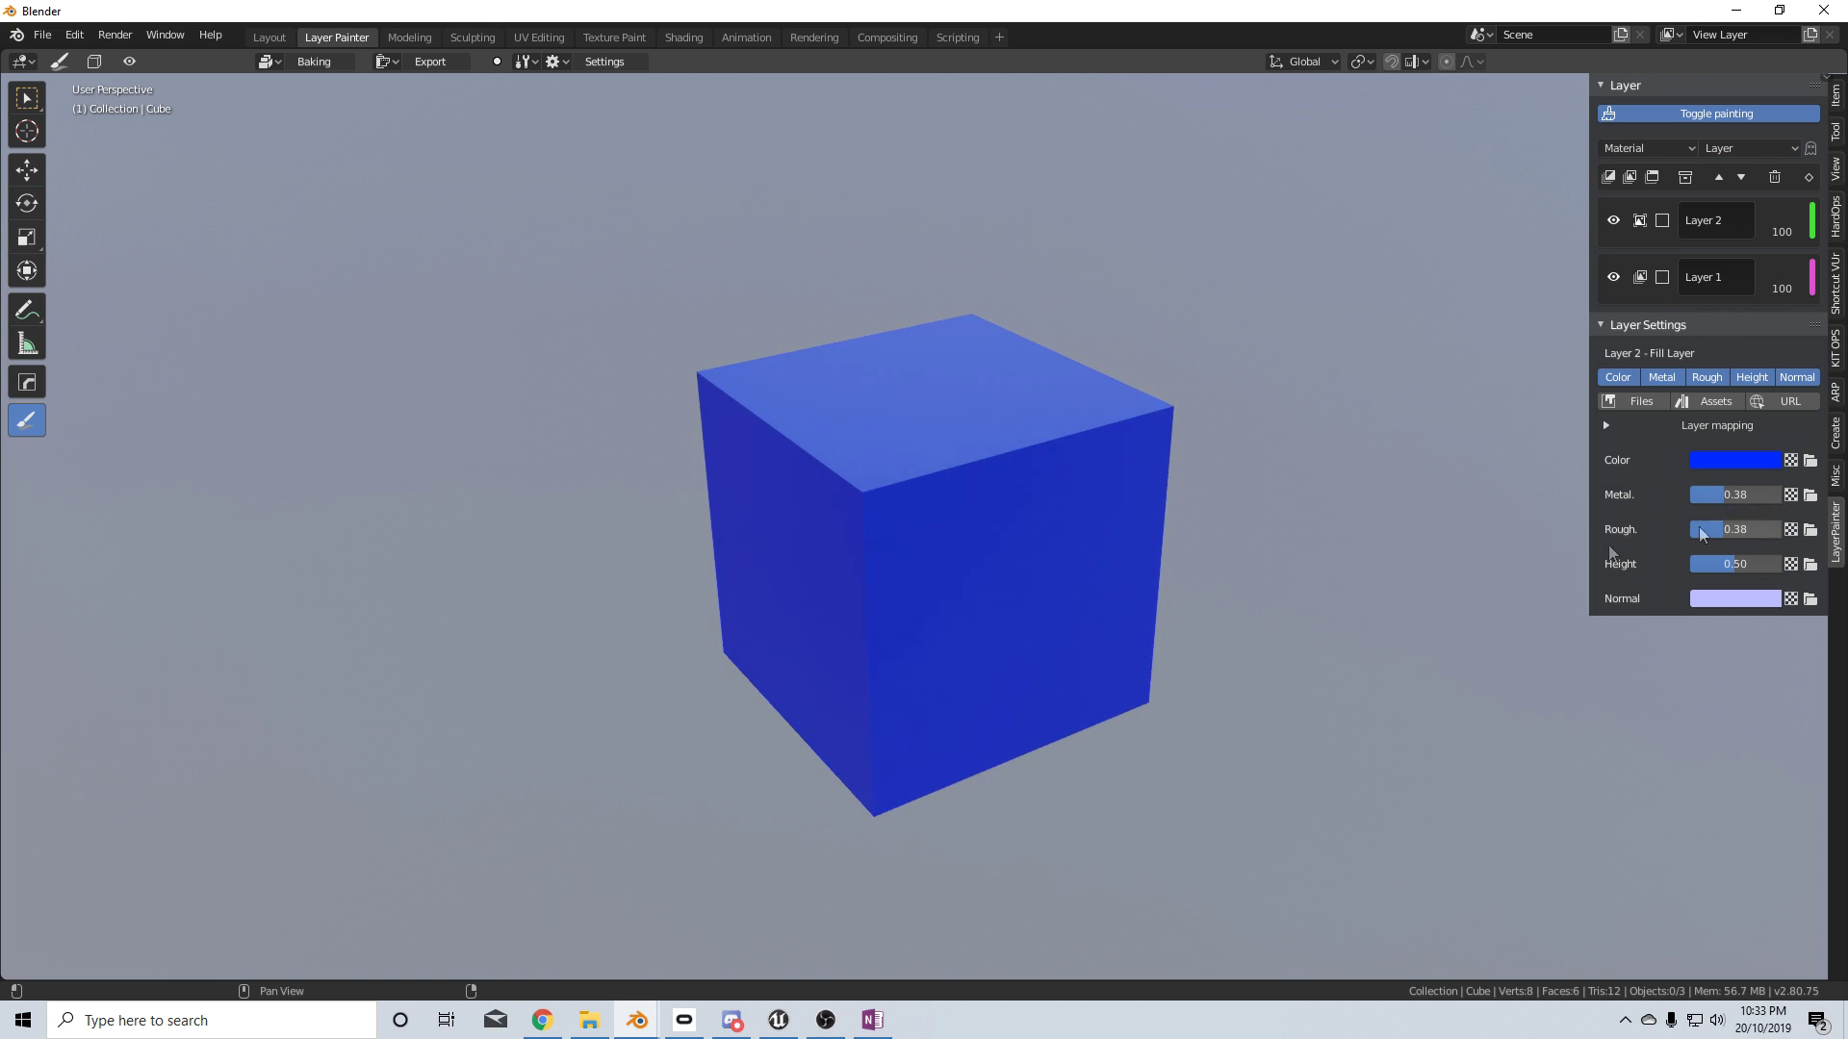
{"action": "scroll", "coordinate": [1145, 530], "scroll_direction": "up", "scroll_amount": 2}
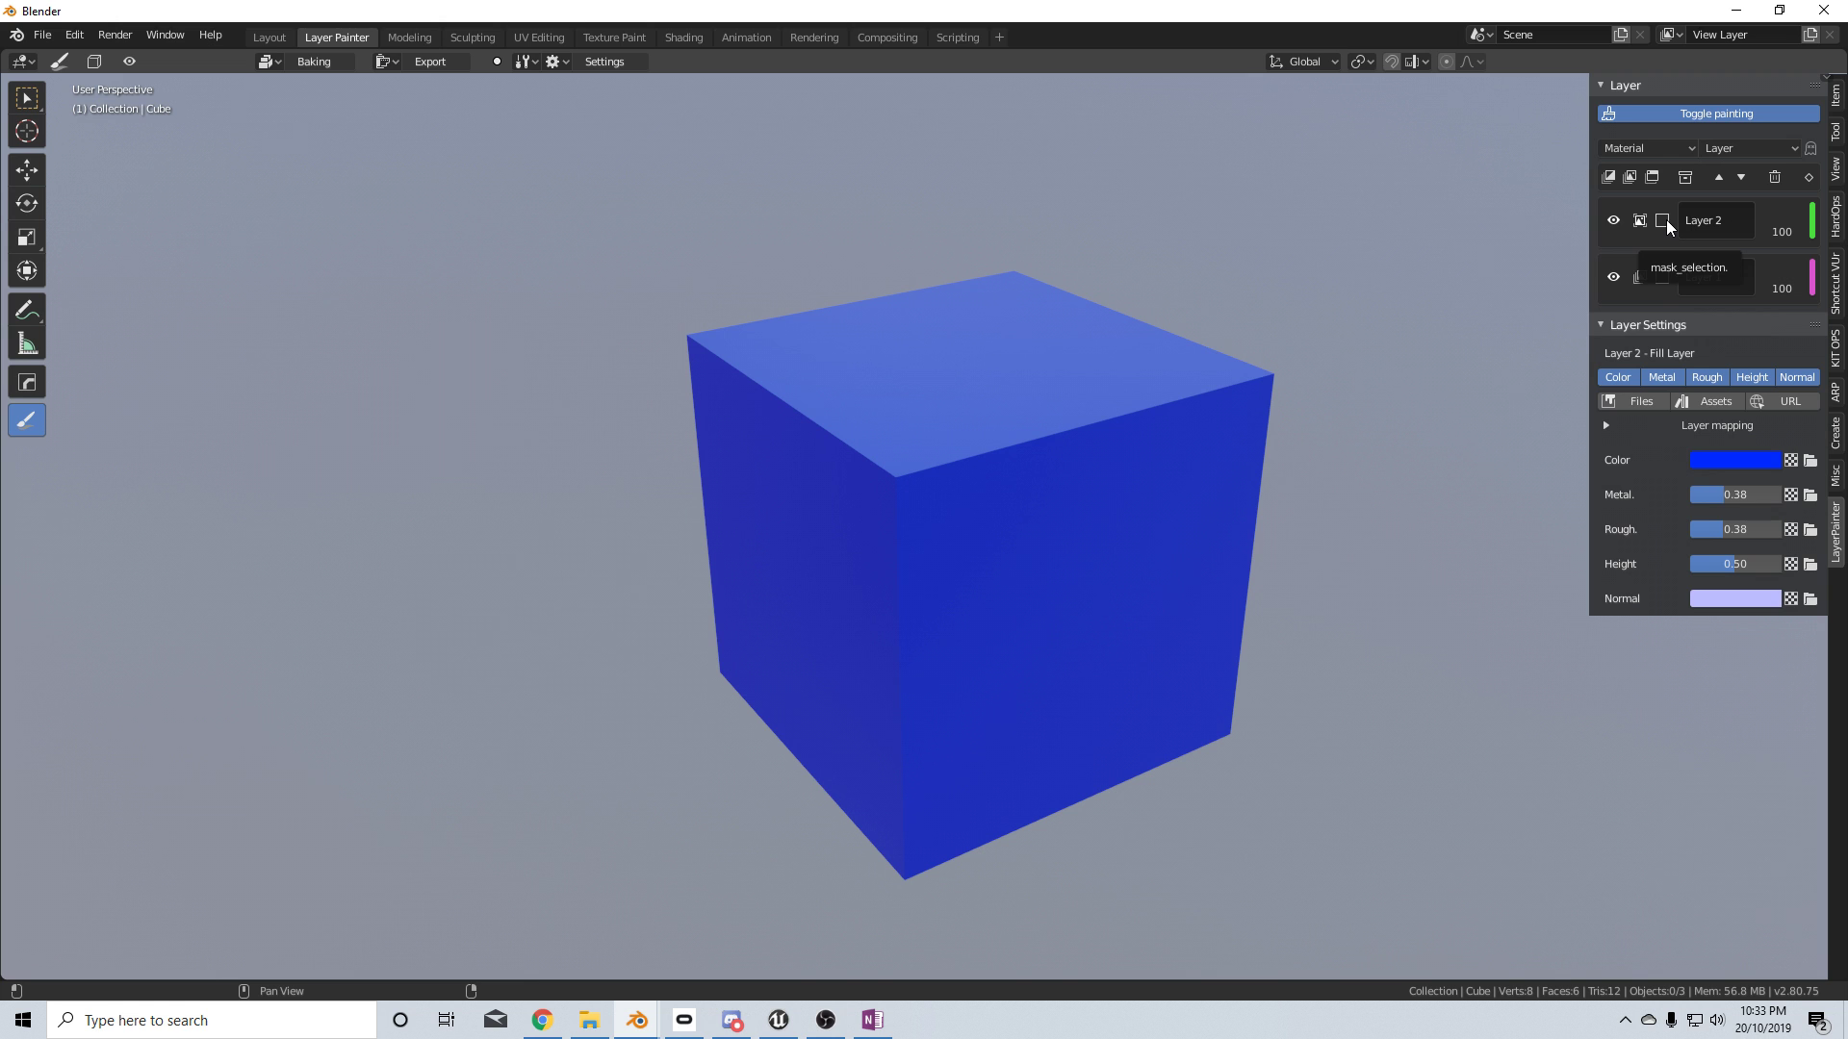
Apply a Damage mask to Layer 2 and inspect the pattern on the cube
{"action": "left_click", "coordinate": [1664, 222]}
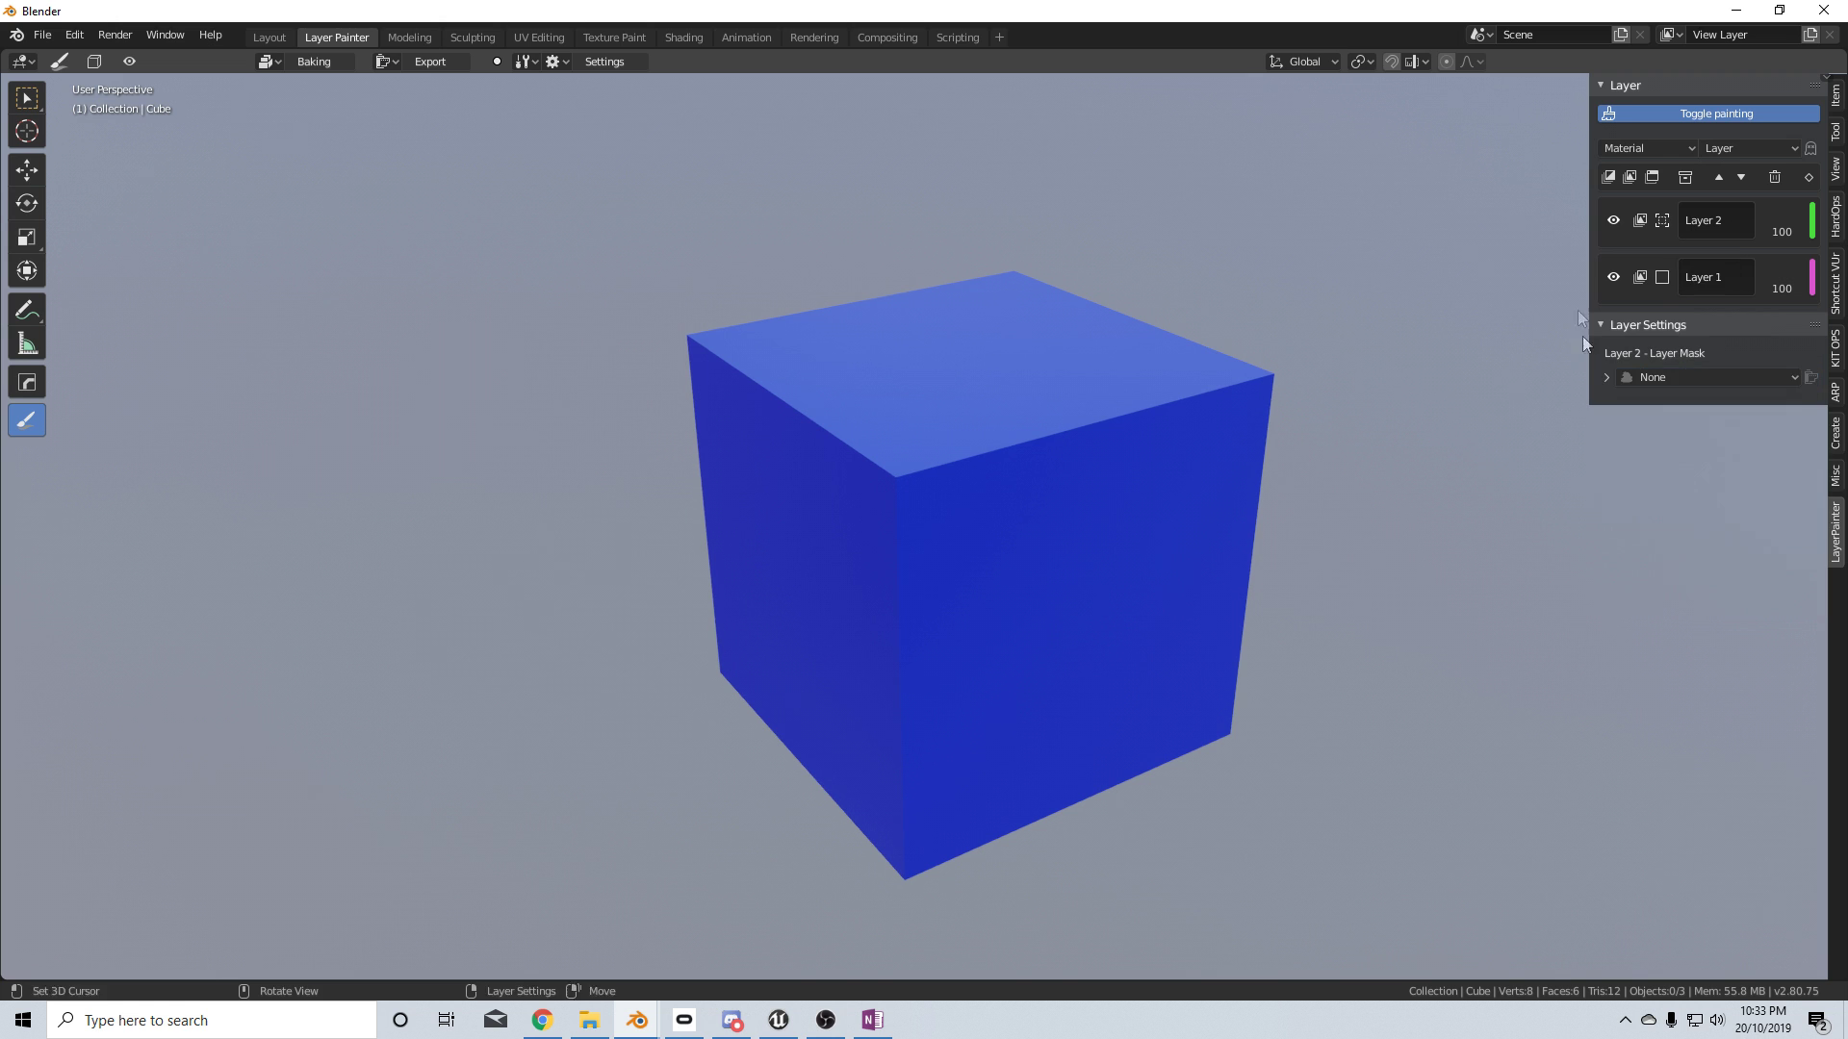
{"action": "left_click", "coordinate": [1684, 375]}
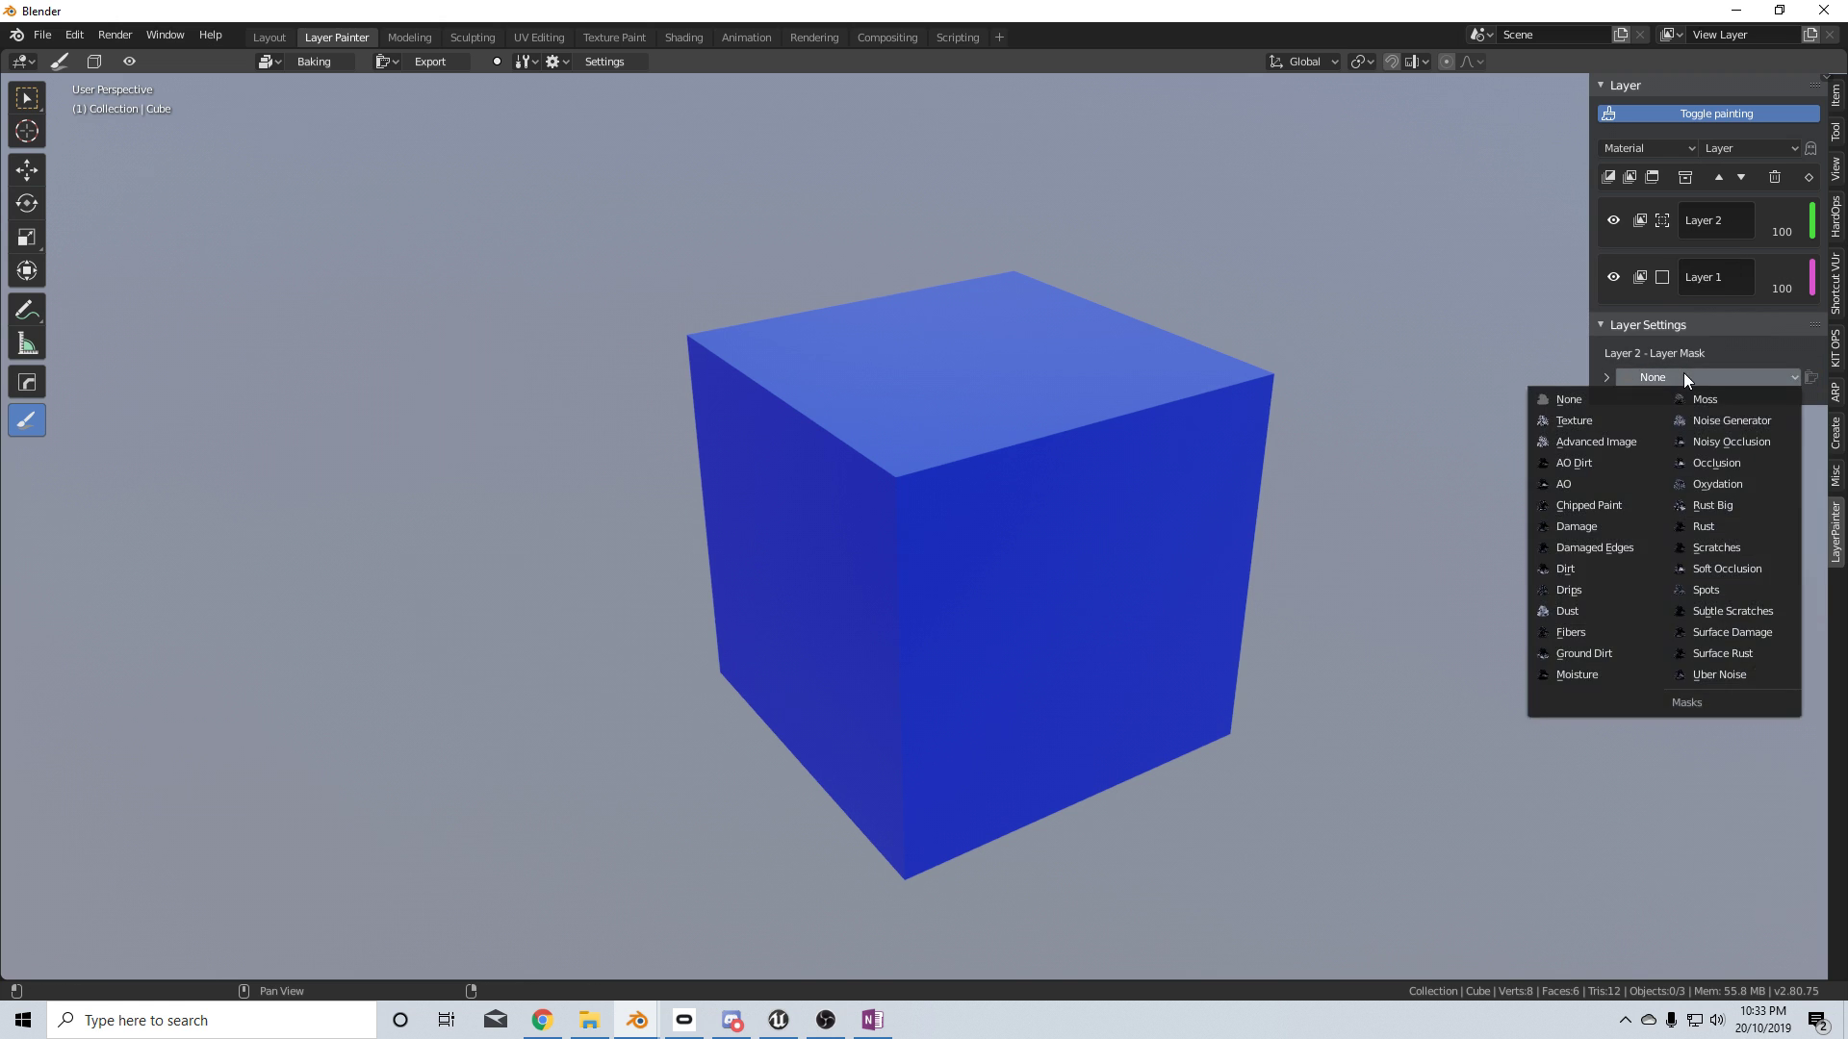
{"action": "left_click", "coordinate": [1621, 520]}
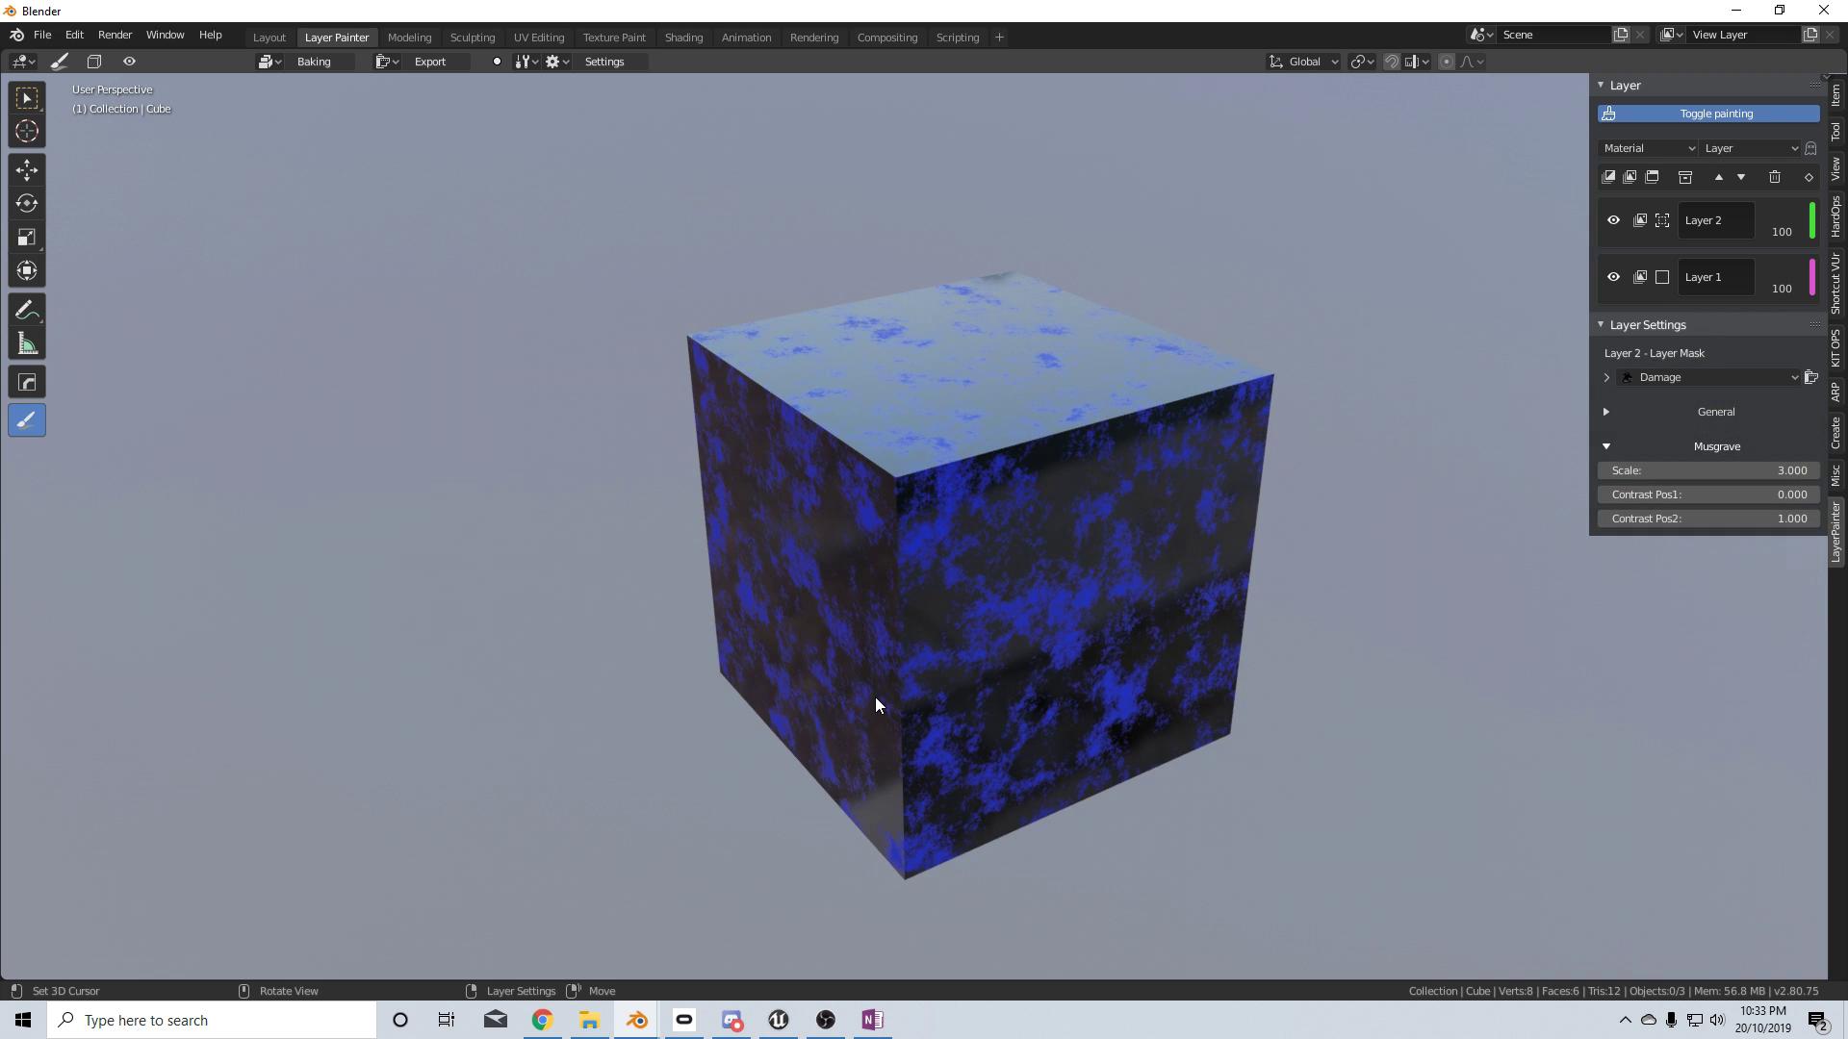
{"action": "middle_click_drag", "start_coordinate": [875, 697], "coordinate": [941, 696]}
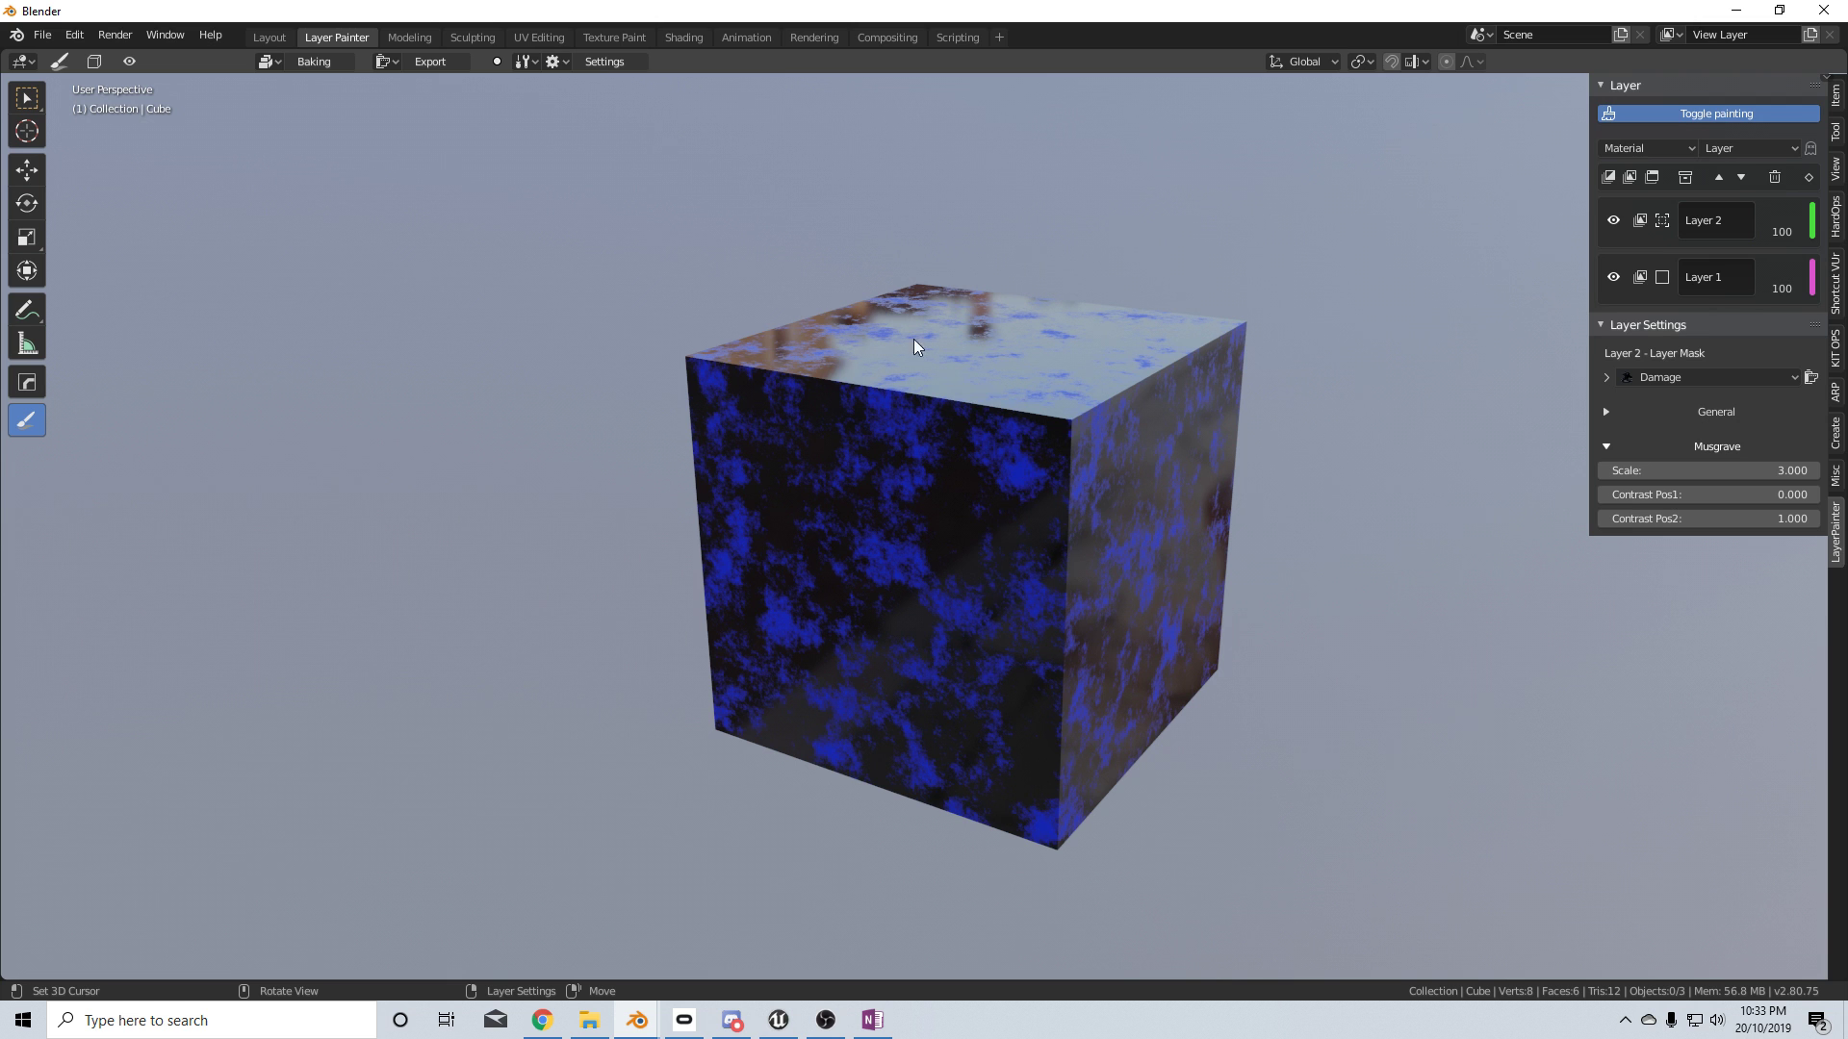
Set the Damage mask's Invert to 1.000 and inspect the cube's faces
{"action": "left_click", "coordinate": [1601, 412]}
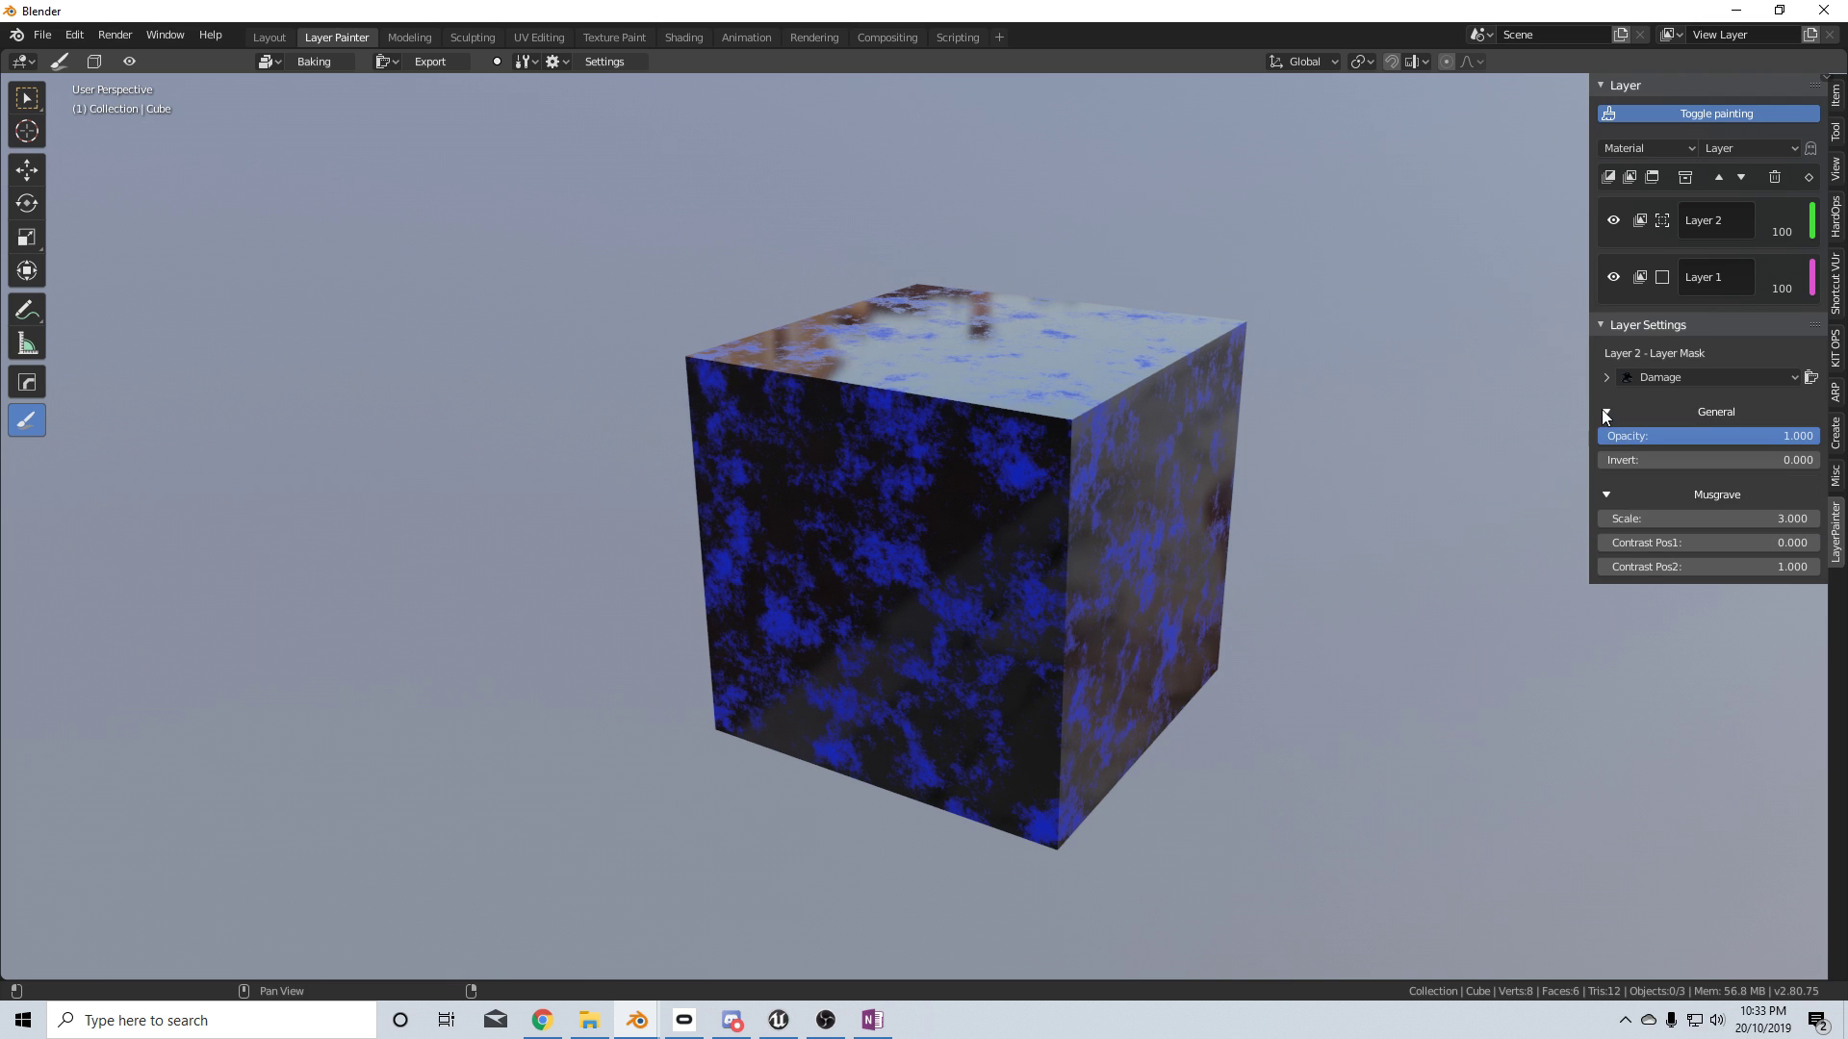
{"action": "left_click_drag", "start_coordinate": [1678, 462], "coordinate": [1780, 462]}
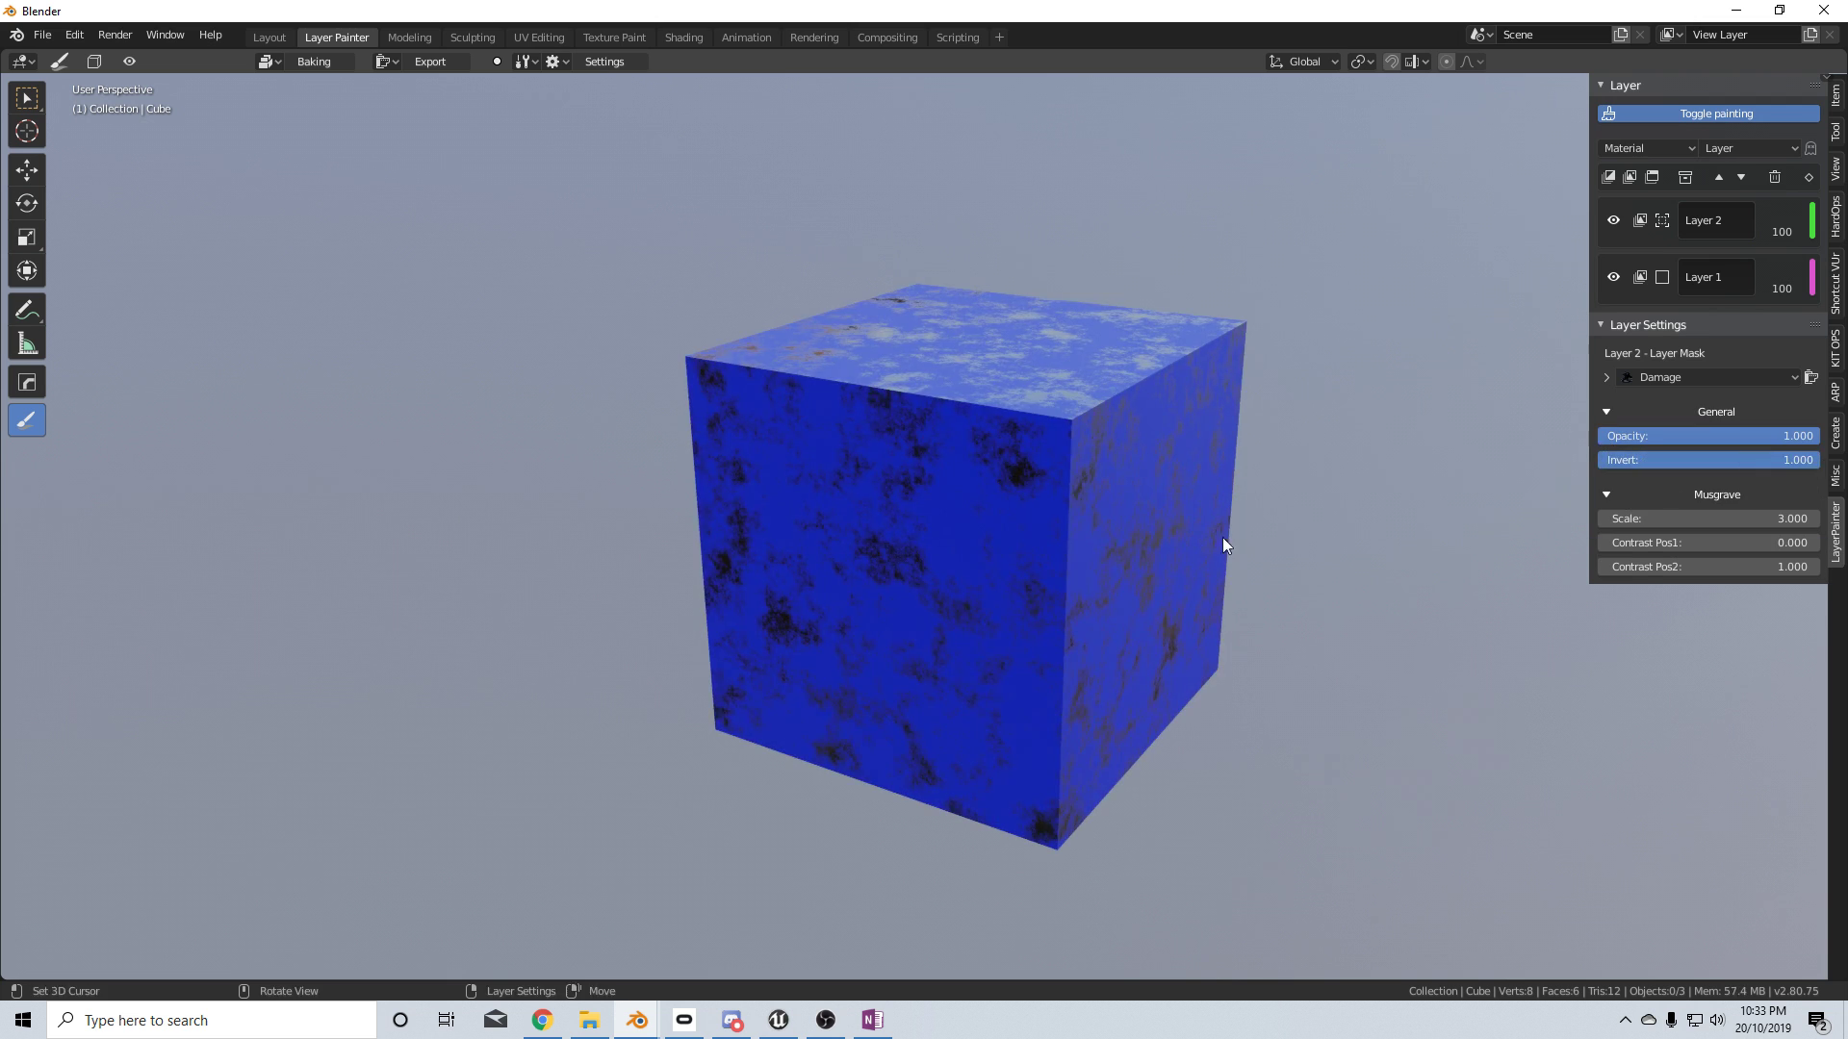
{"action": "middle_click_drag", "start_coordinate": [1223, 537], "coordinate": [1142, 607]}
{"action": "scroll", "coordinate": [1141, 606], "scroll_direction": "up", "scroll_amount": 3}
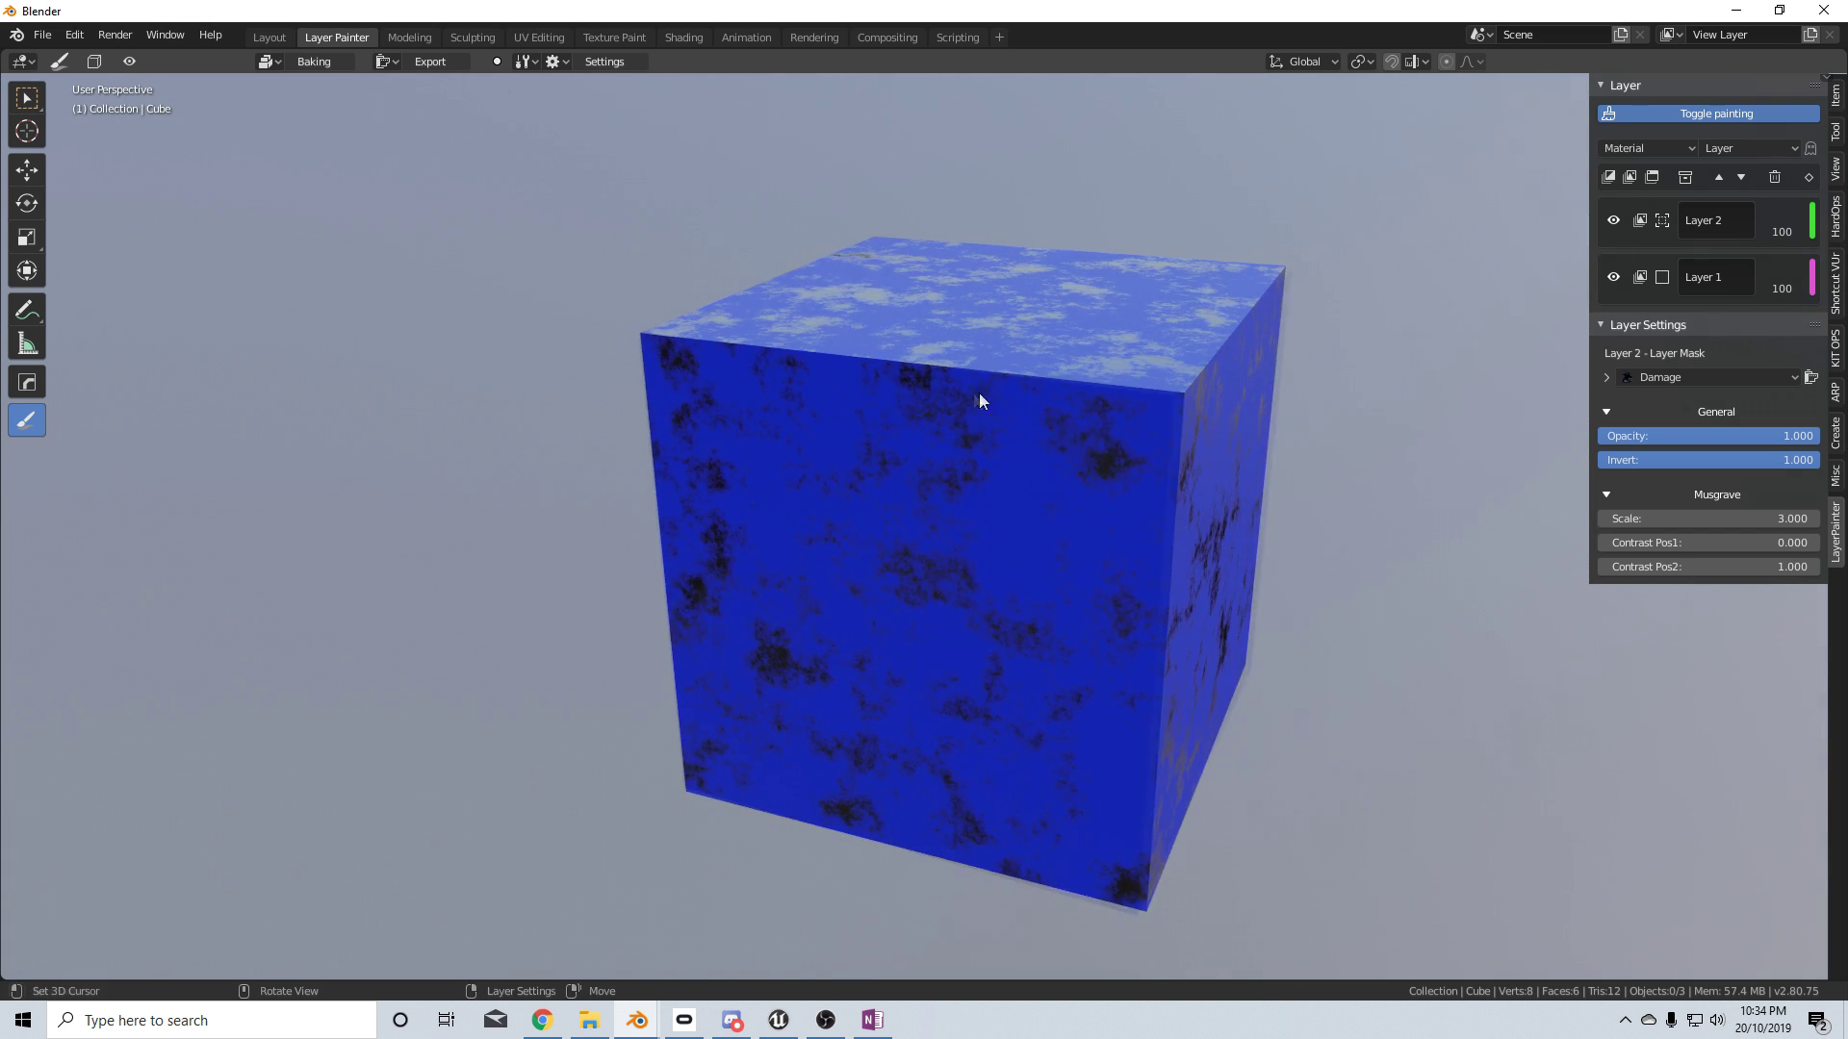
{"action": "middle_click_drag", "start_coordinate": [979, 393], "coordinate": [920, 397]}
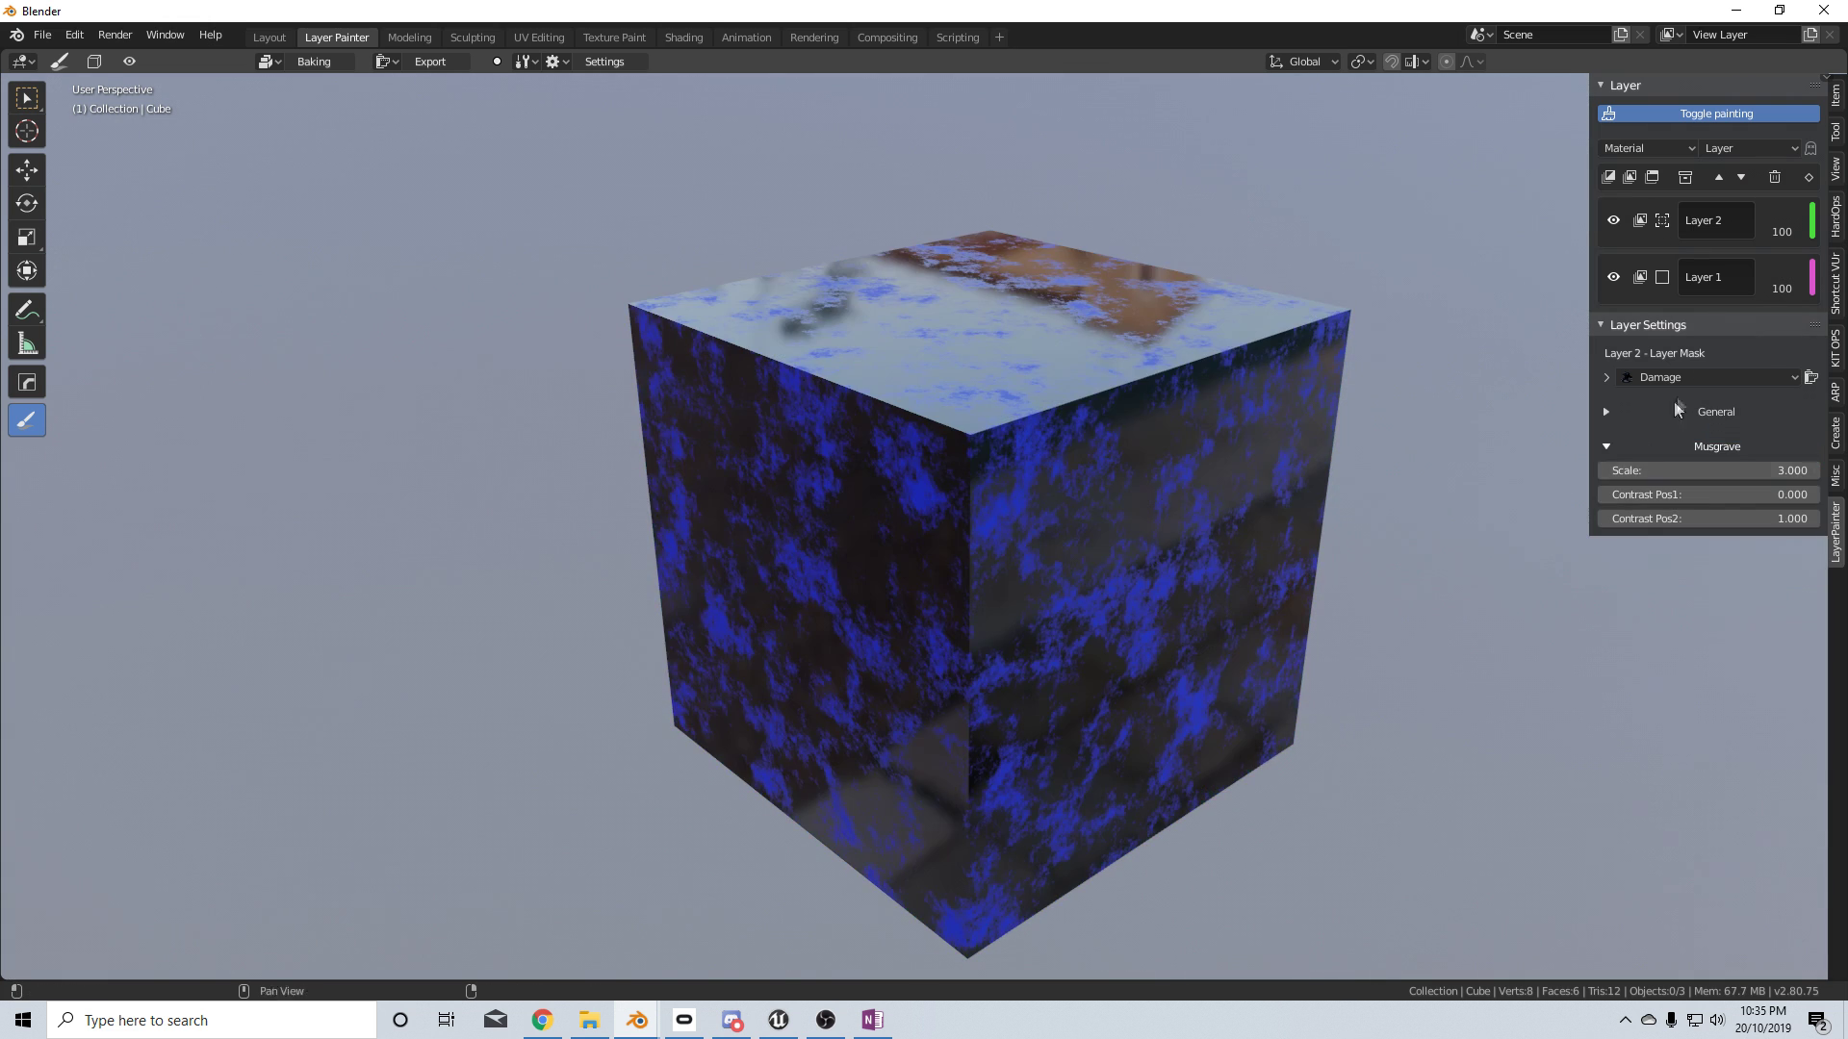
Change Layer 2's mask type to Subtle Scratches
{"action": "left_click", "coordinate": [1684, 377]}
{"action": "left_click", "coordinate": [1761, 607]}
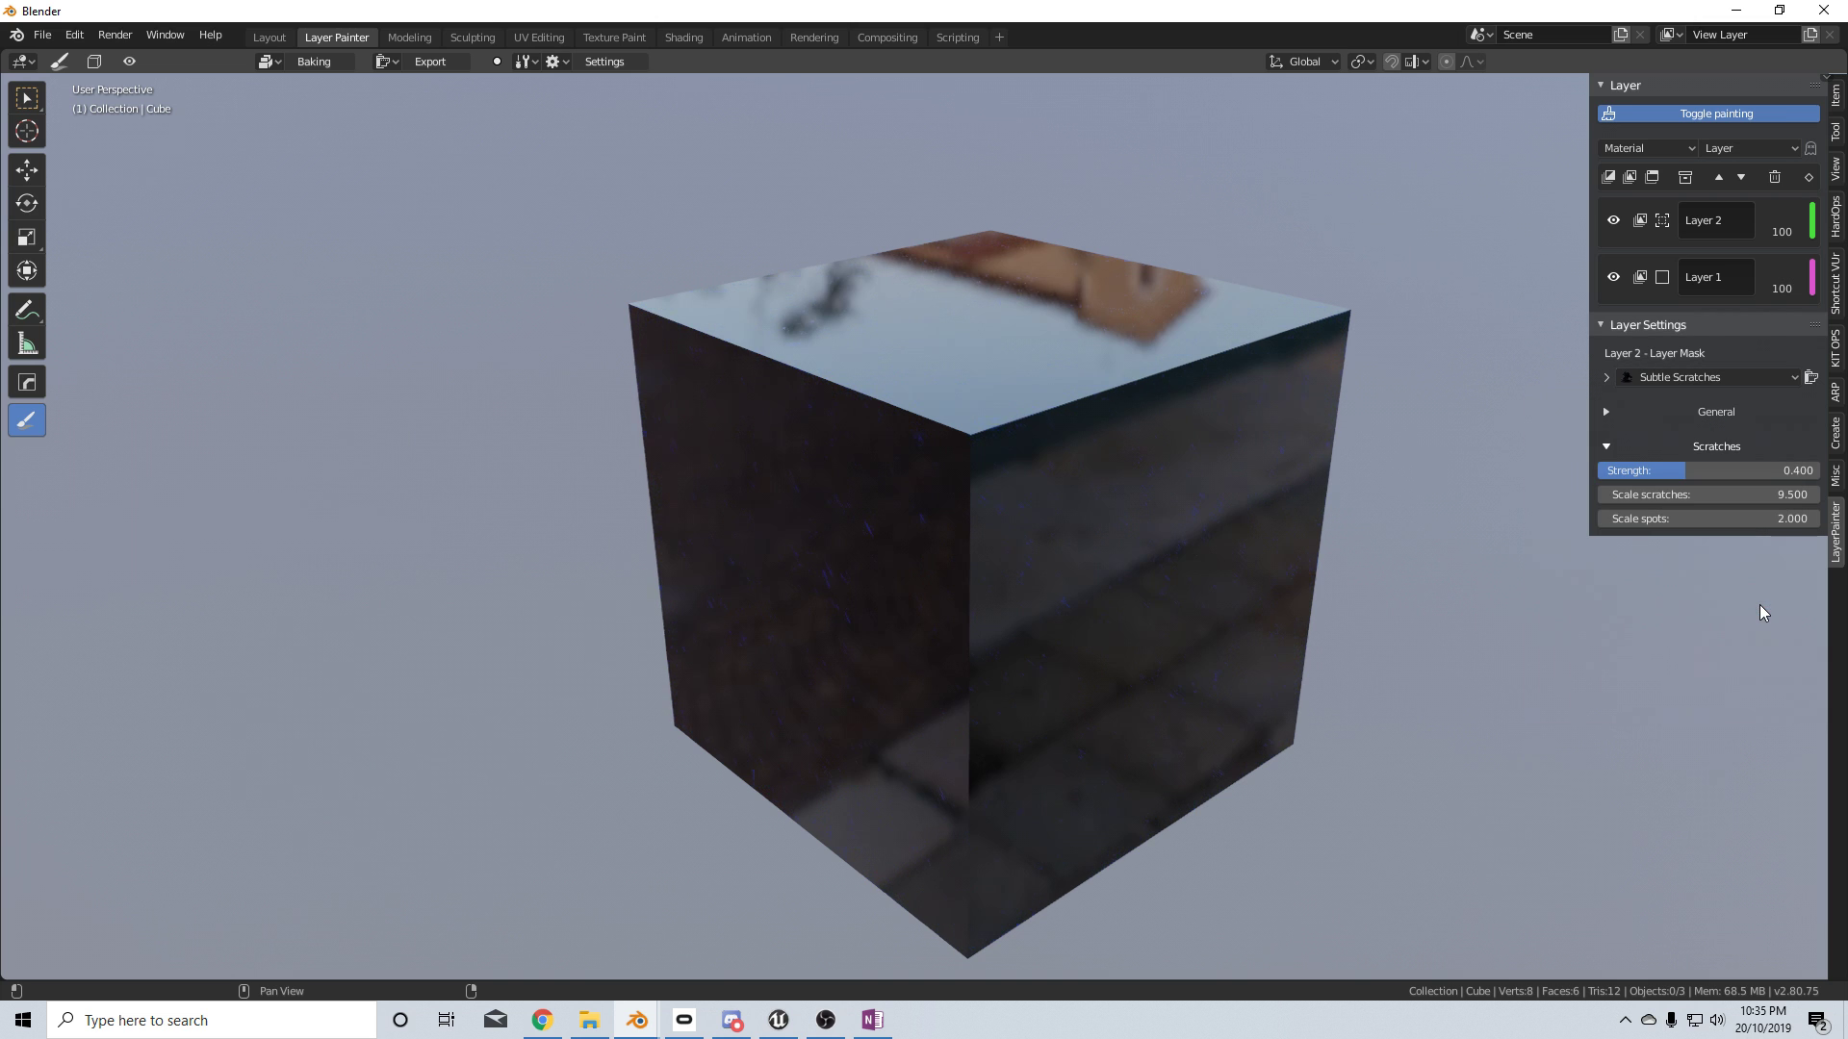
{"action": "middle_click_drag", "start_coordinate": [1135, 545], "coordinate": [1130, 543]}
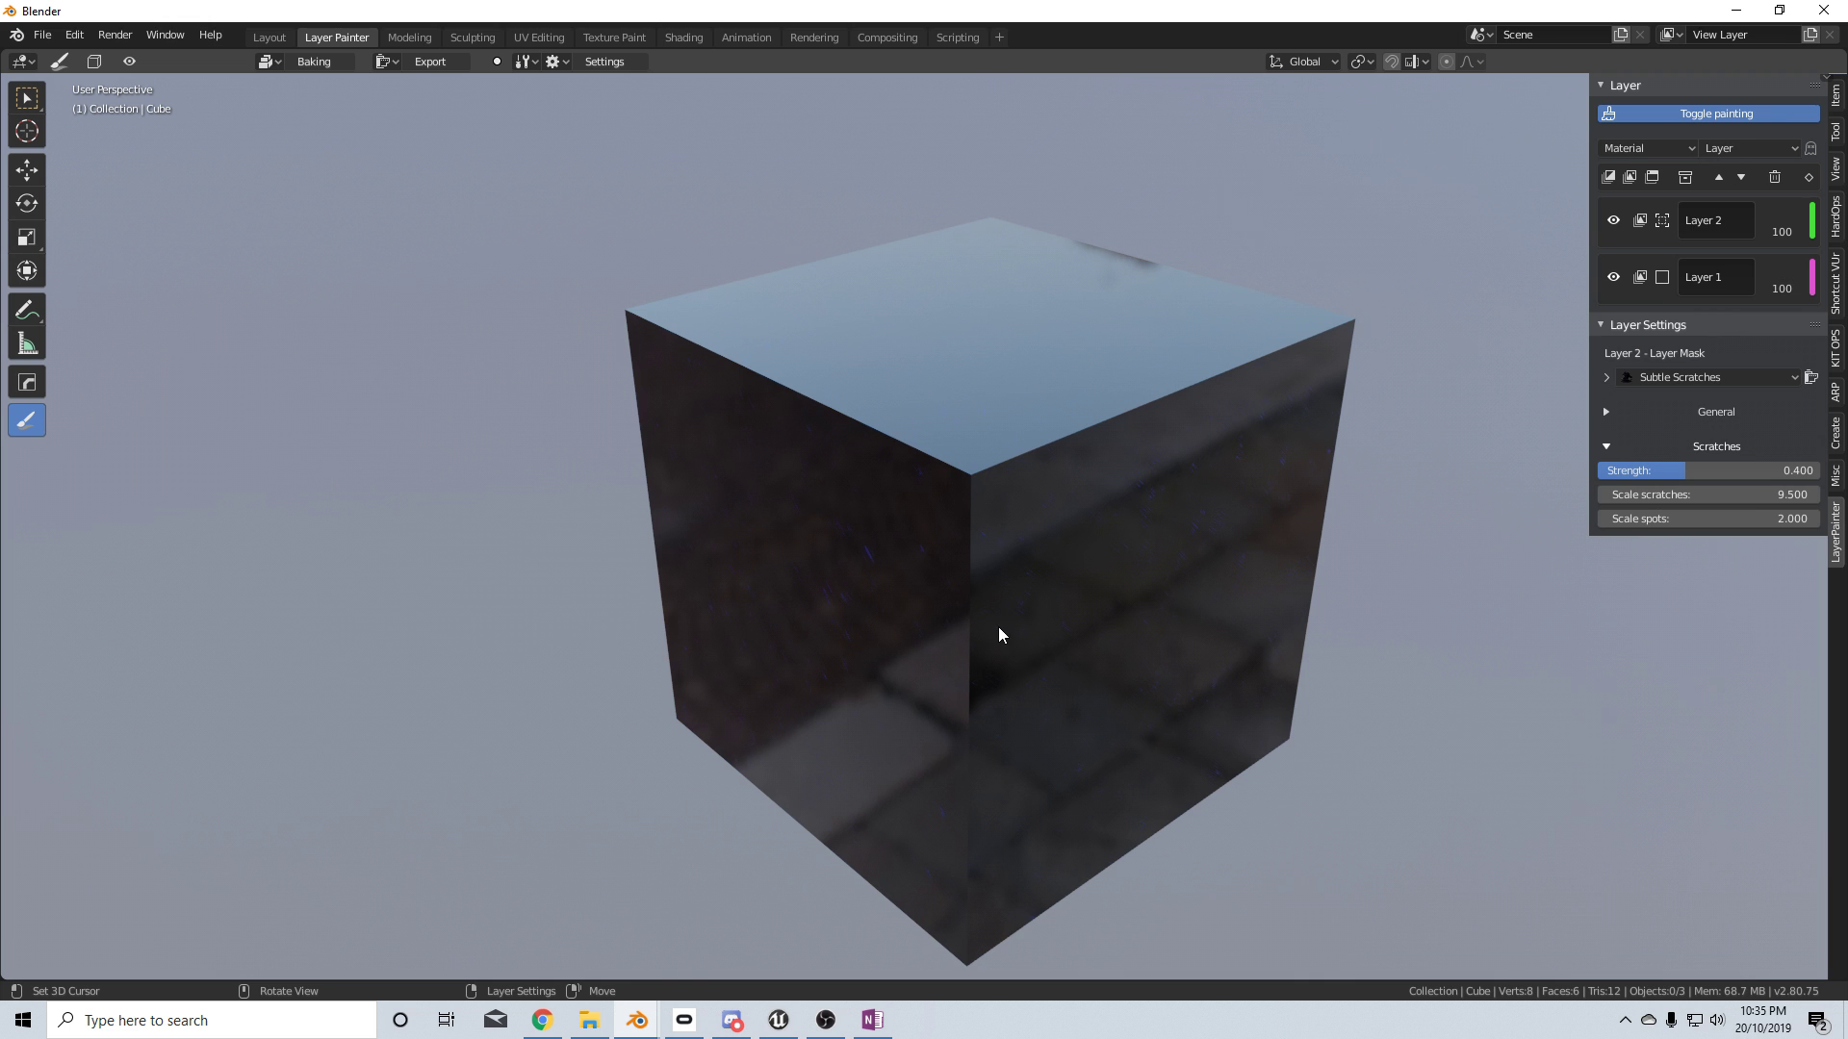
Set the Subtle Scratches mask's Invert to 1.000 and inspect the scratches up close
{"action": "left_click", "coordinate": [1605, 411]}
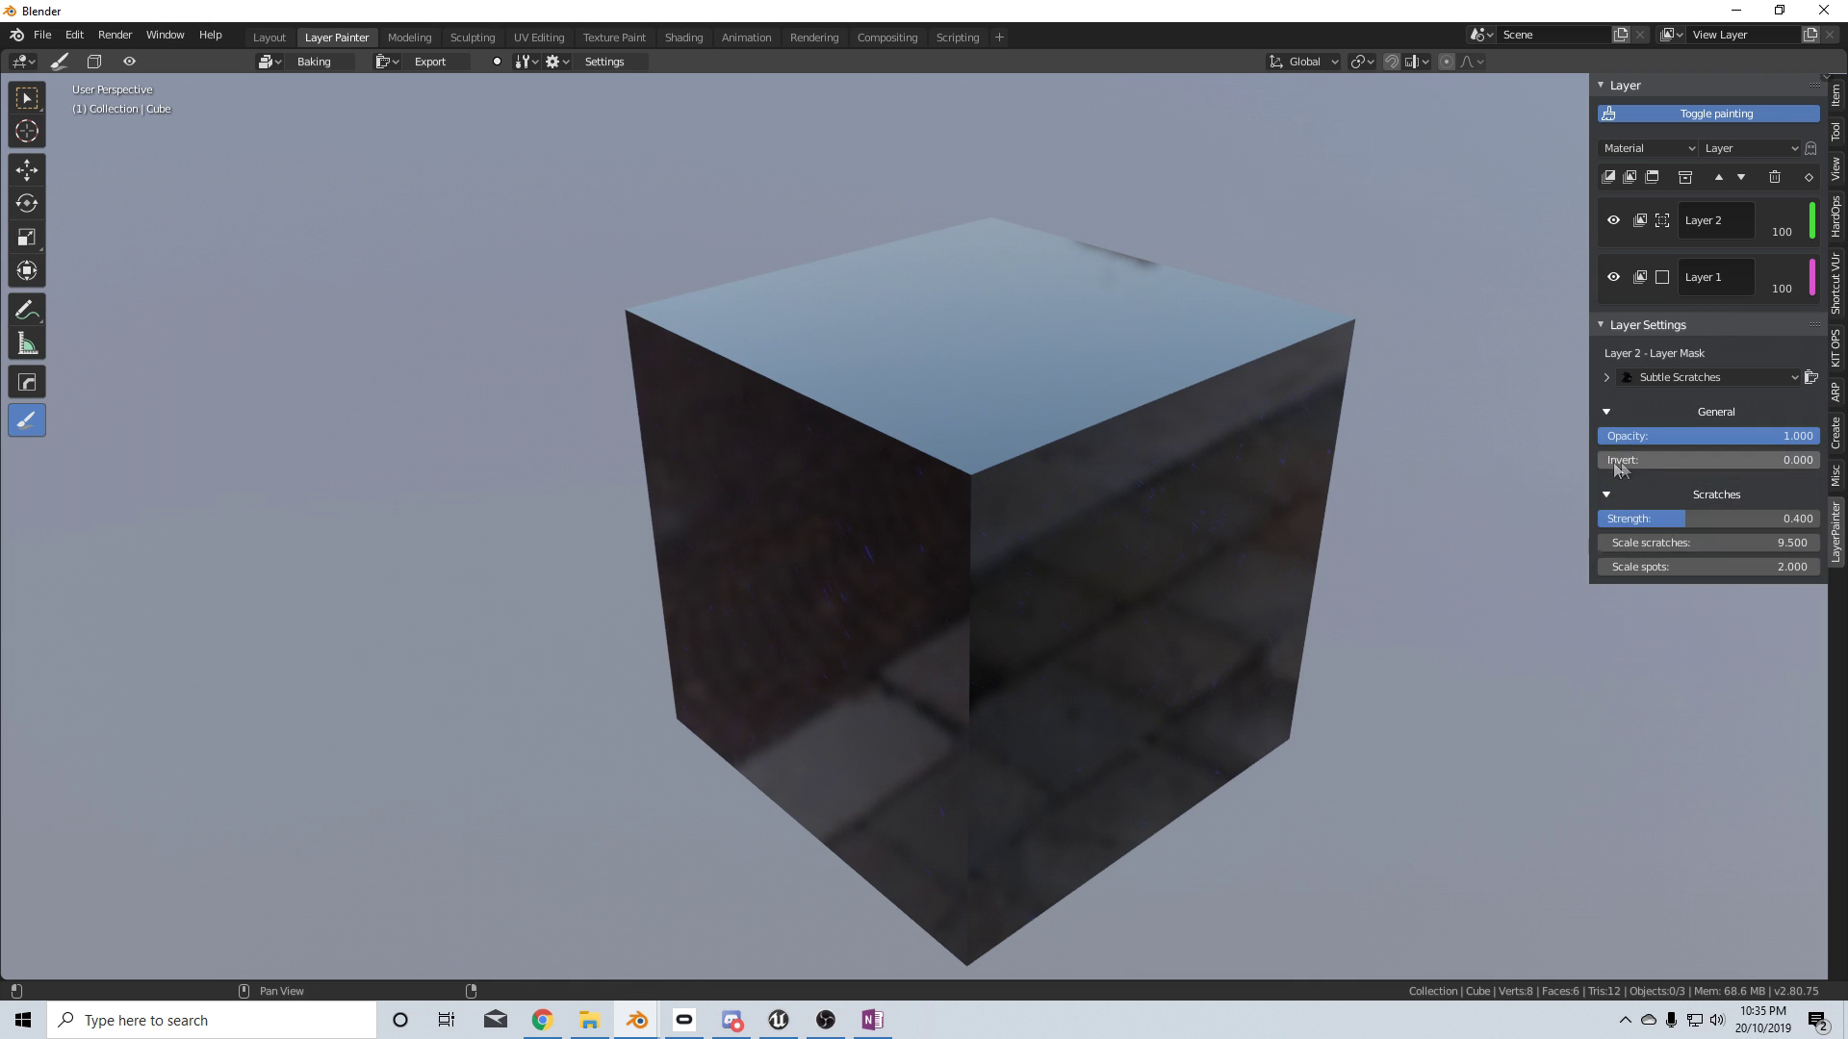
{"action": "left_click_drag", "start_coordinate": [1655, 460], "coordinate": [1809, 460]}
{"action": "middle_click_drag", "start_coordinate": [1116, 523], "coordinate": [1042, 554]}
{"action": "scroll", "coordinate": [1018, 535], "scroll_direction": "up", "scroll_amount": 6}
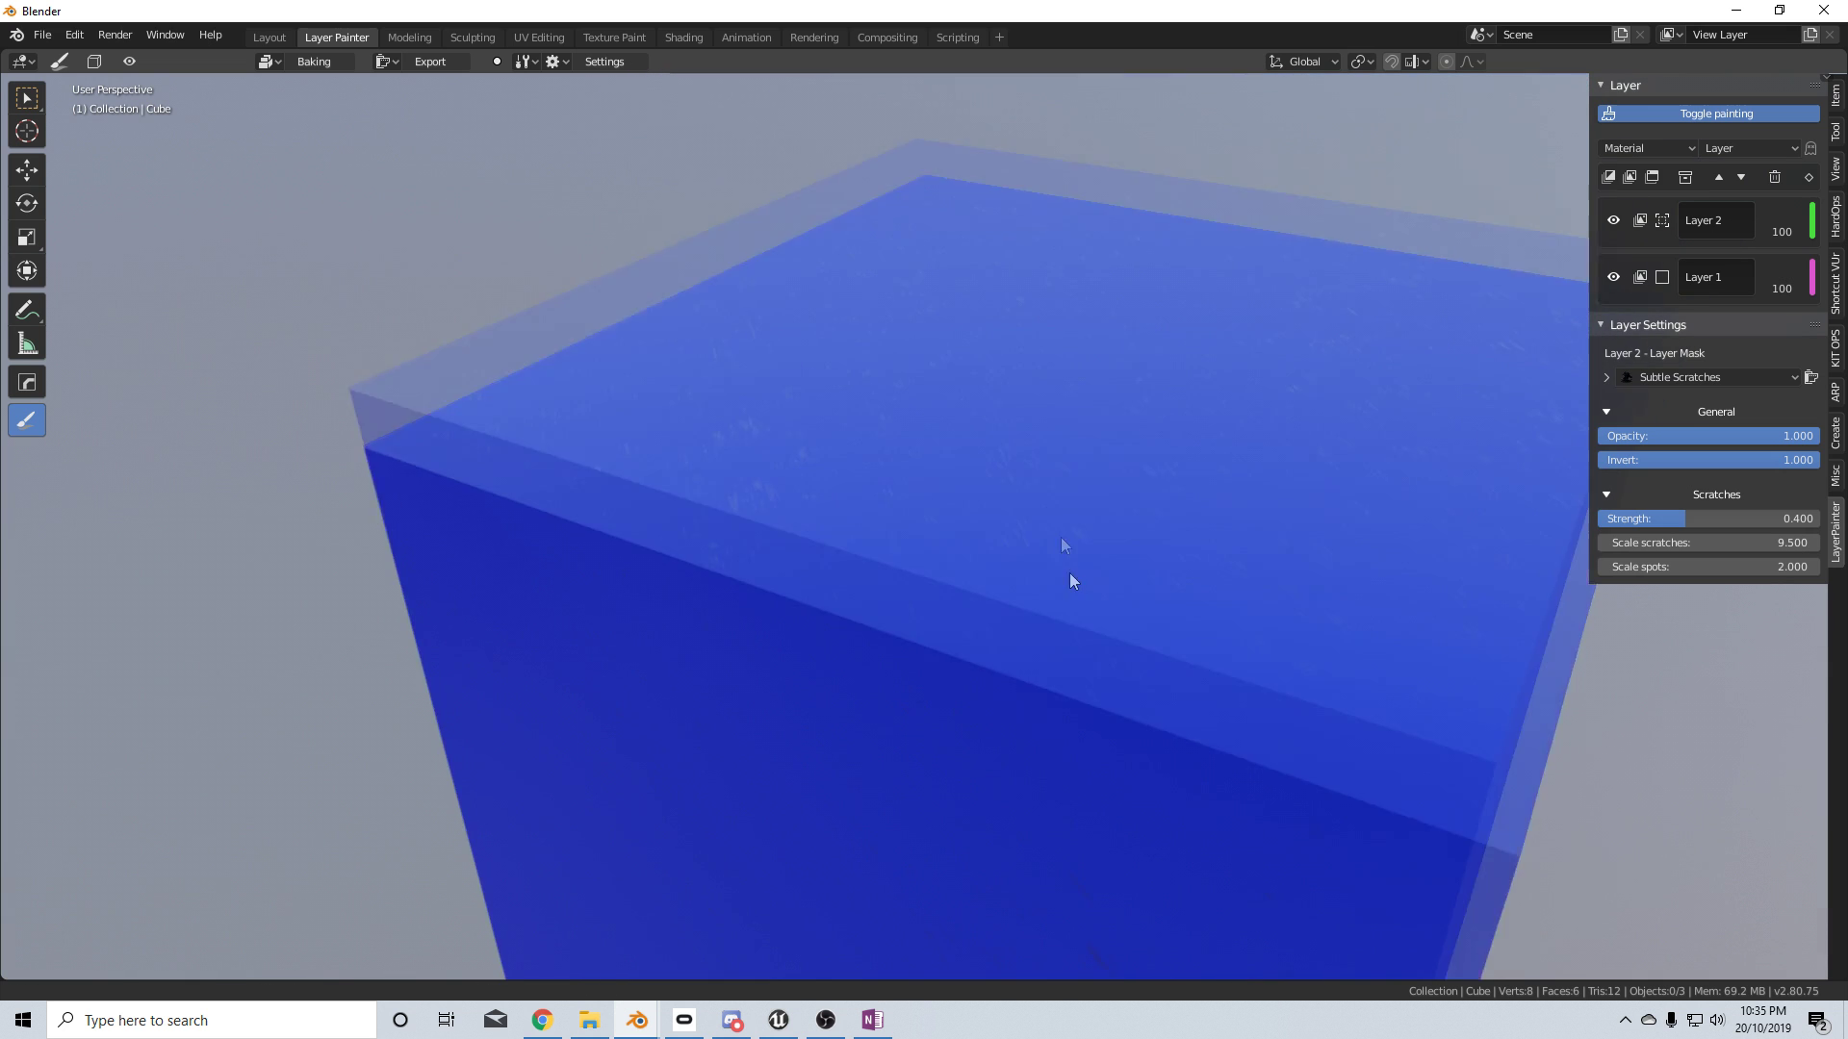
{"action": "scroll", "coordinate": [1073, 581], "scroll_direction": "down", "scroll_amount": 4}
{"action": "middle_click_drag", "start_coordinate": [1089, 589], "coordinate": [821, 474]}
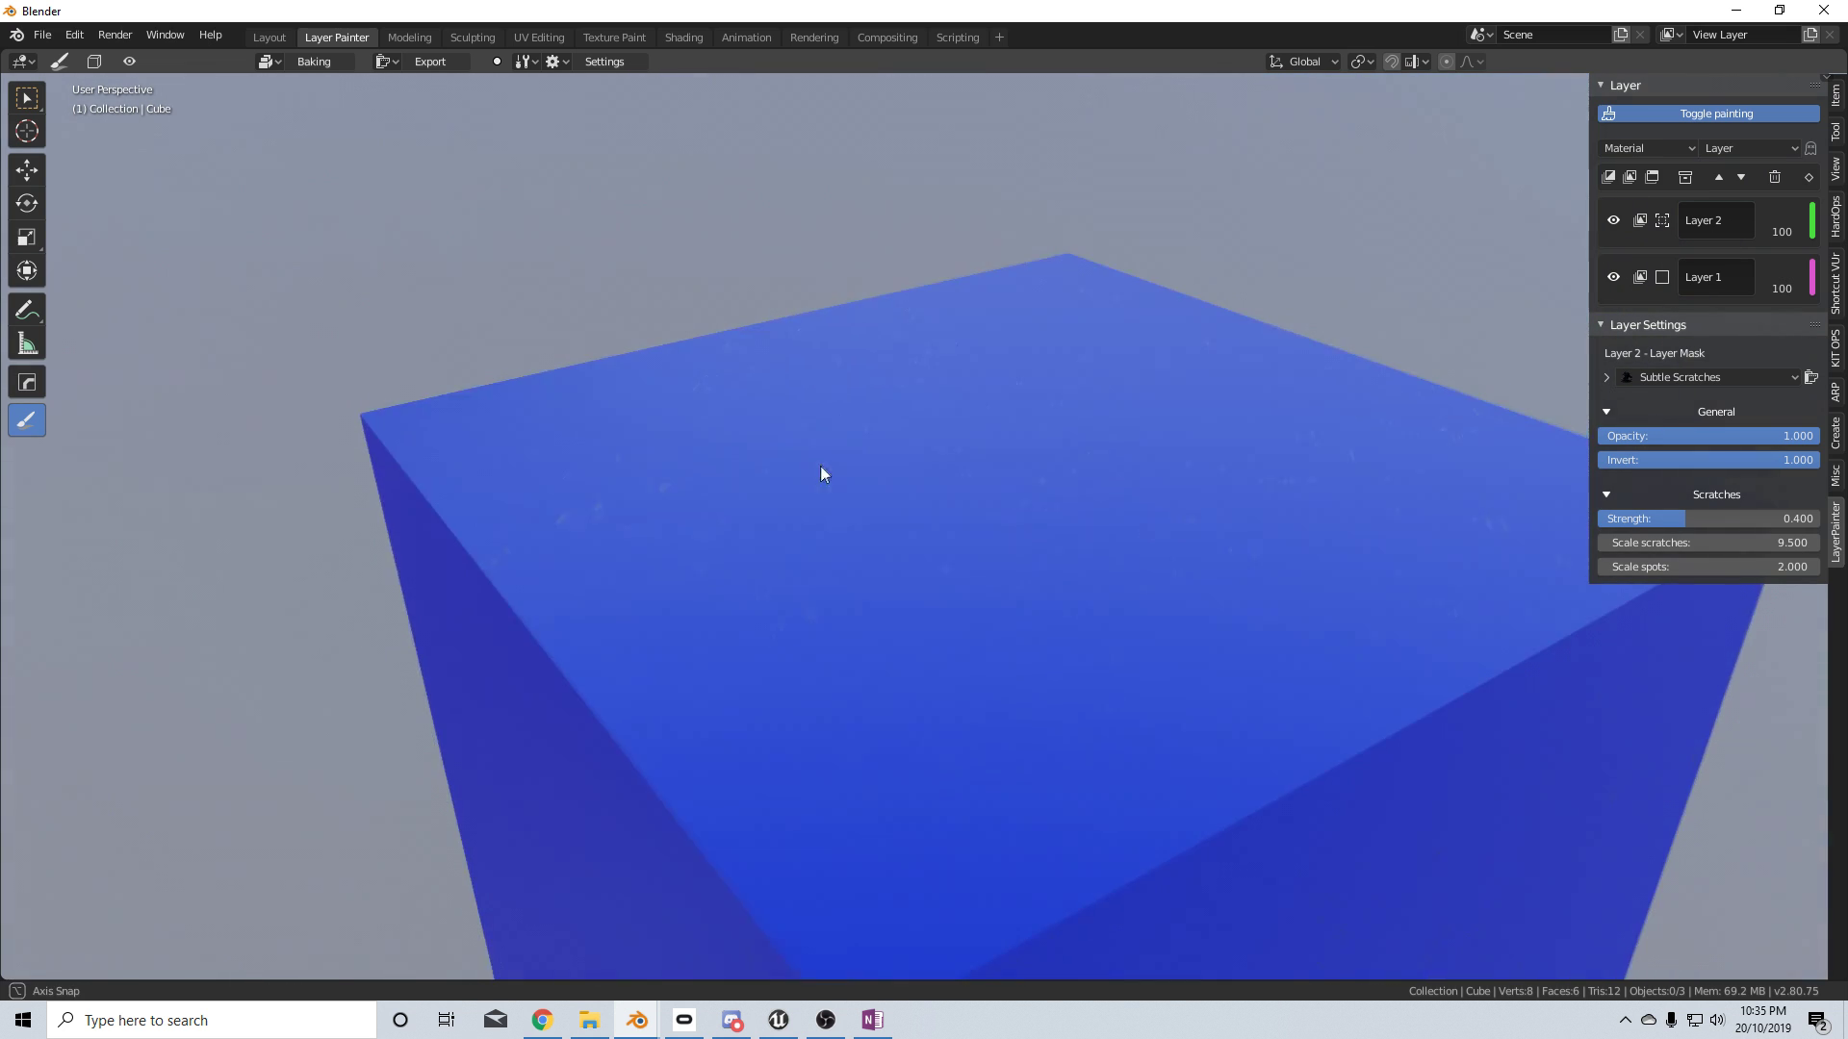
{"action": "middle_click_drag", "start_coordinate": [1077, 606], "coordinate": [1131, 547]}
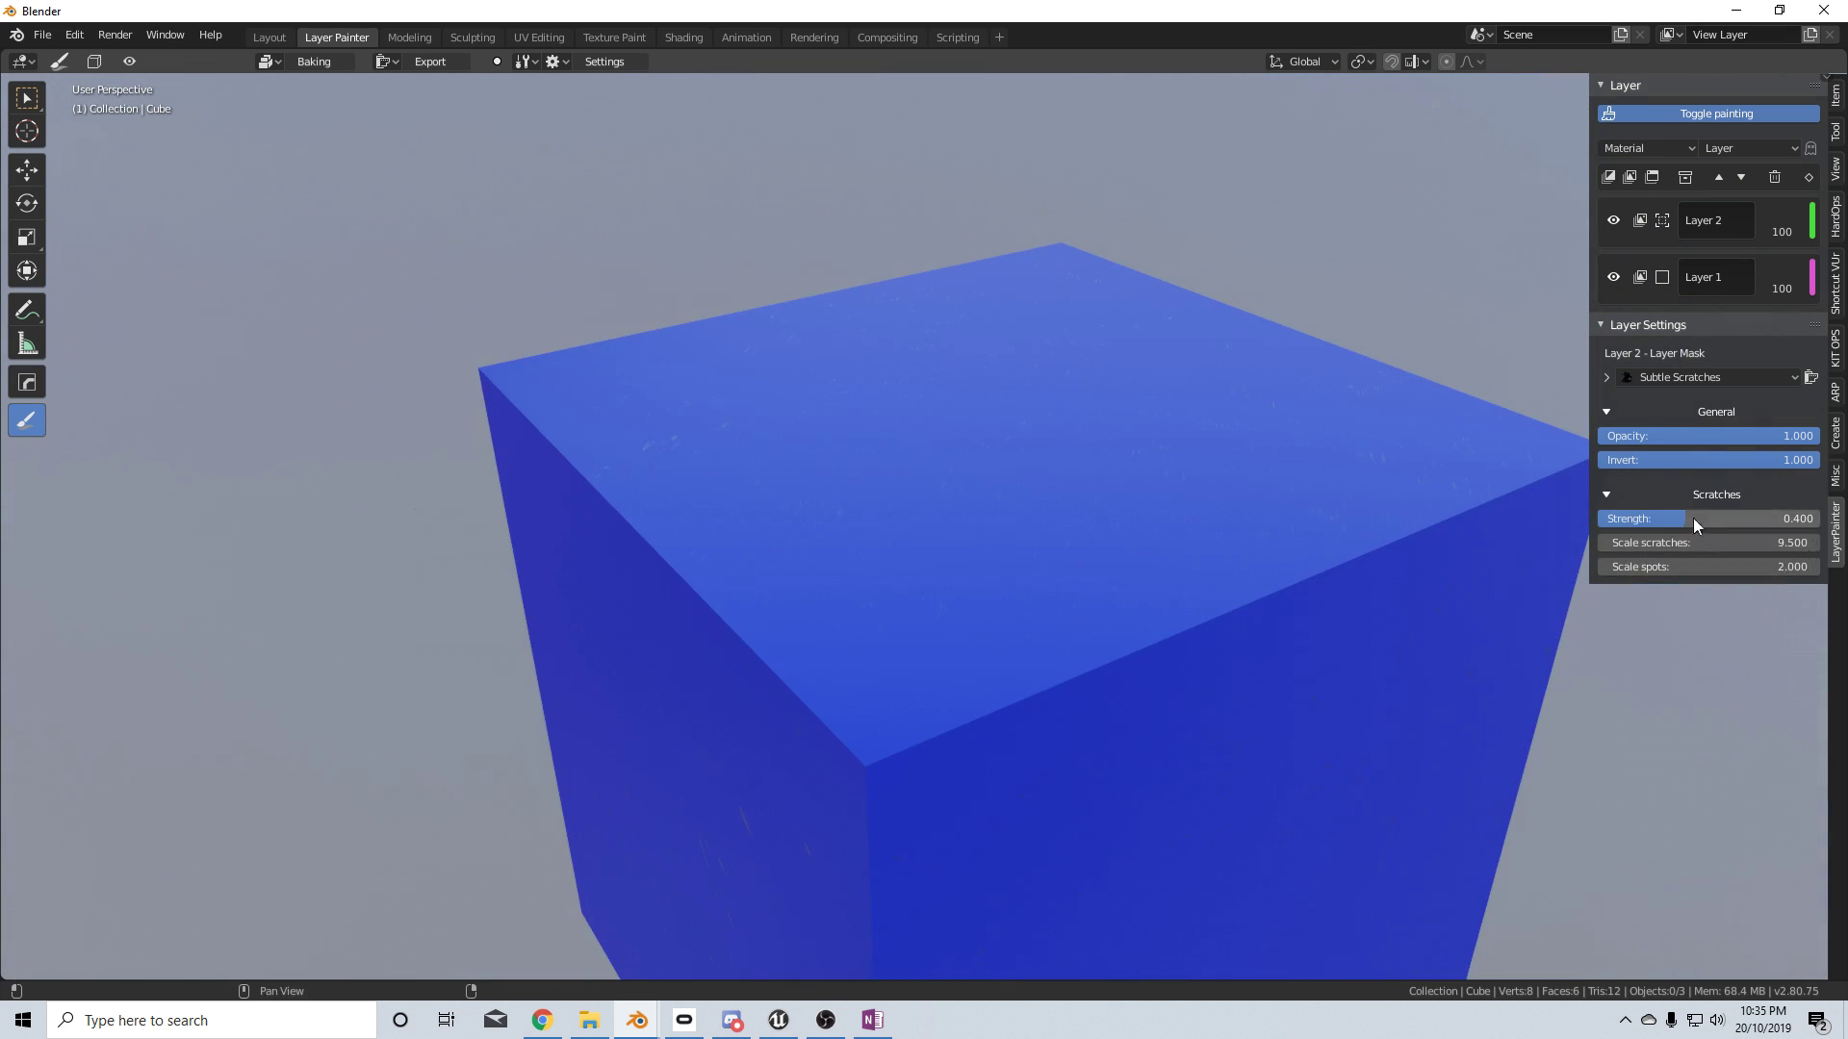
Set the Subtle Scratches mask's Strength to 1.000 and adjust its scratch and spot scales
{"action": "left_click_drag", "start_coordinate": [1694, 518], "coordinate": [1824, 518]}
{"action": "middle_click_drag", "start_coordinate": [1406, 638], "coordinate": [1031, 518]}
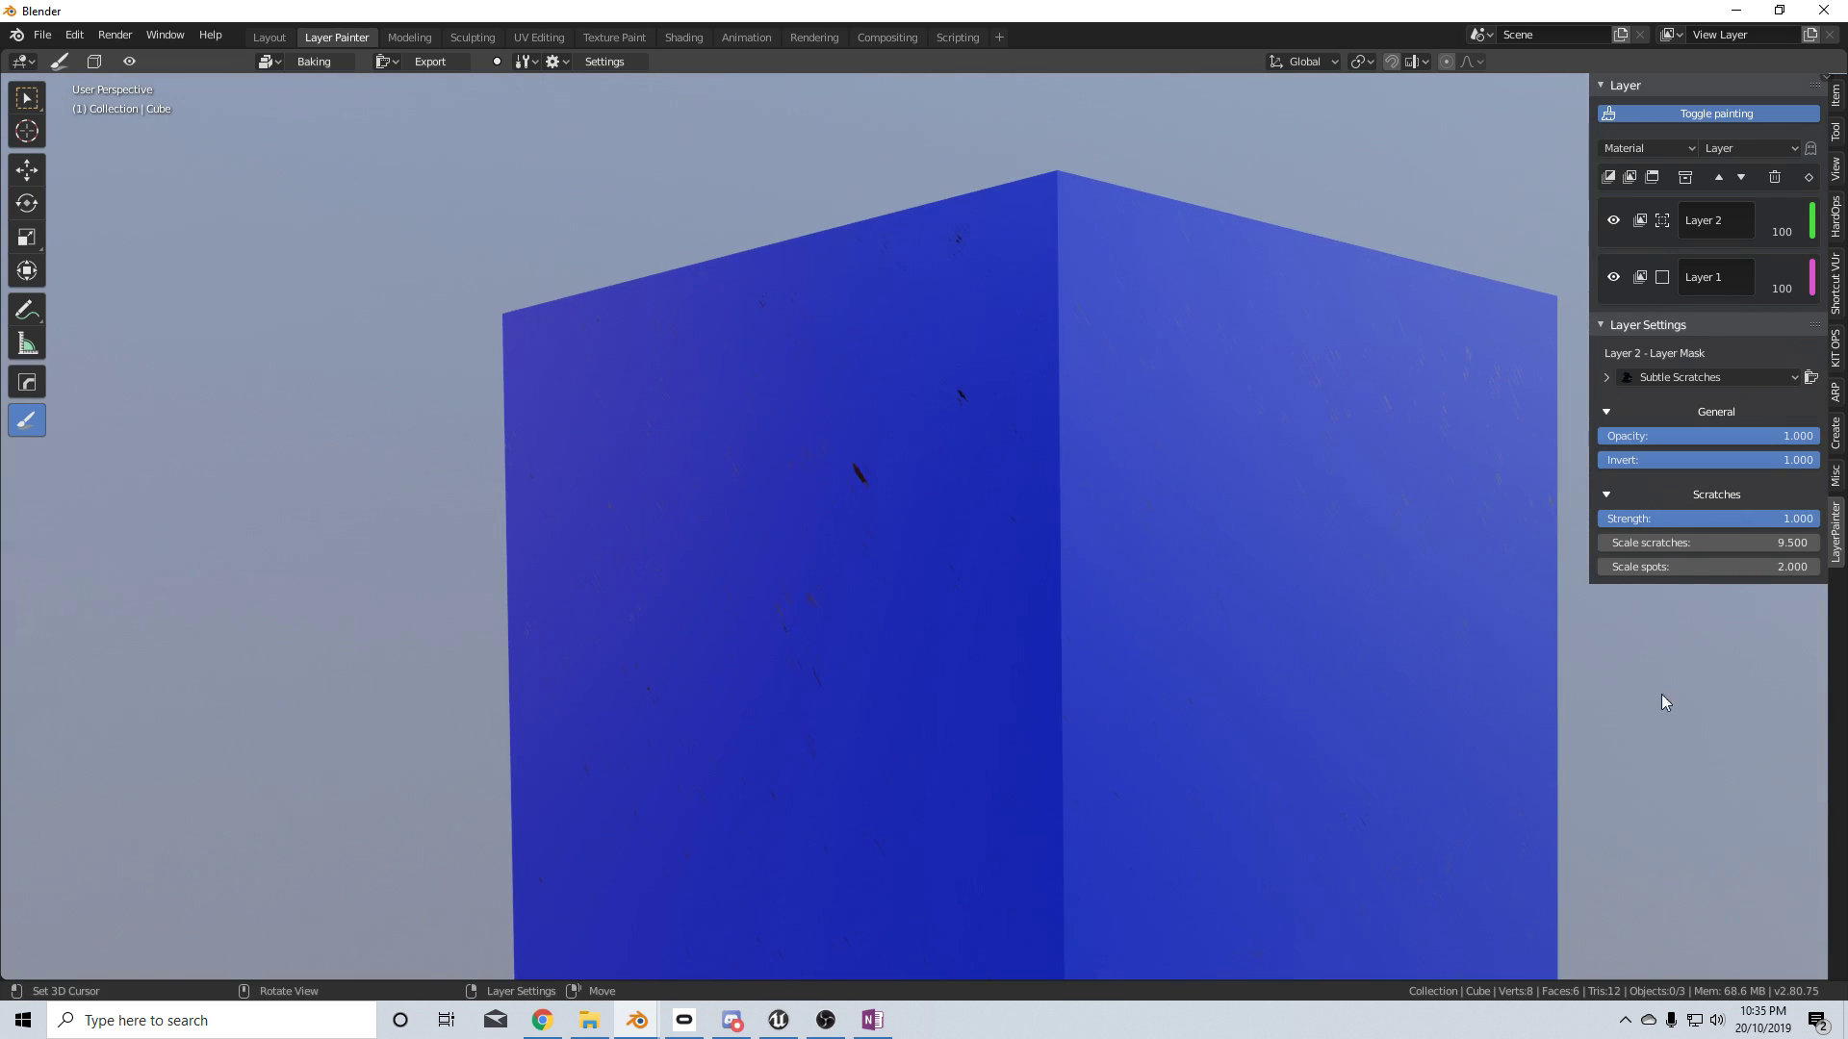
{"action": "left_click_drag", "start_coordinate": [1670, 542], "coordinate": [1722, 543]}
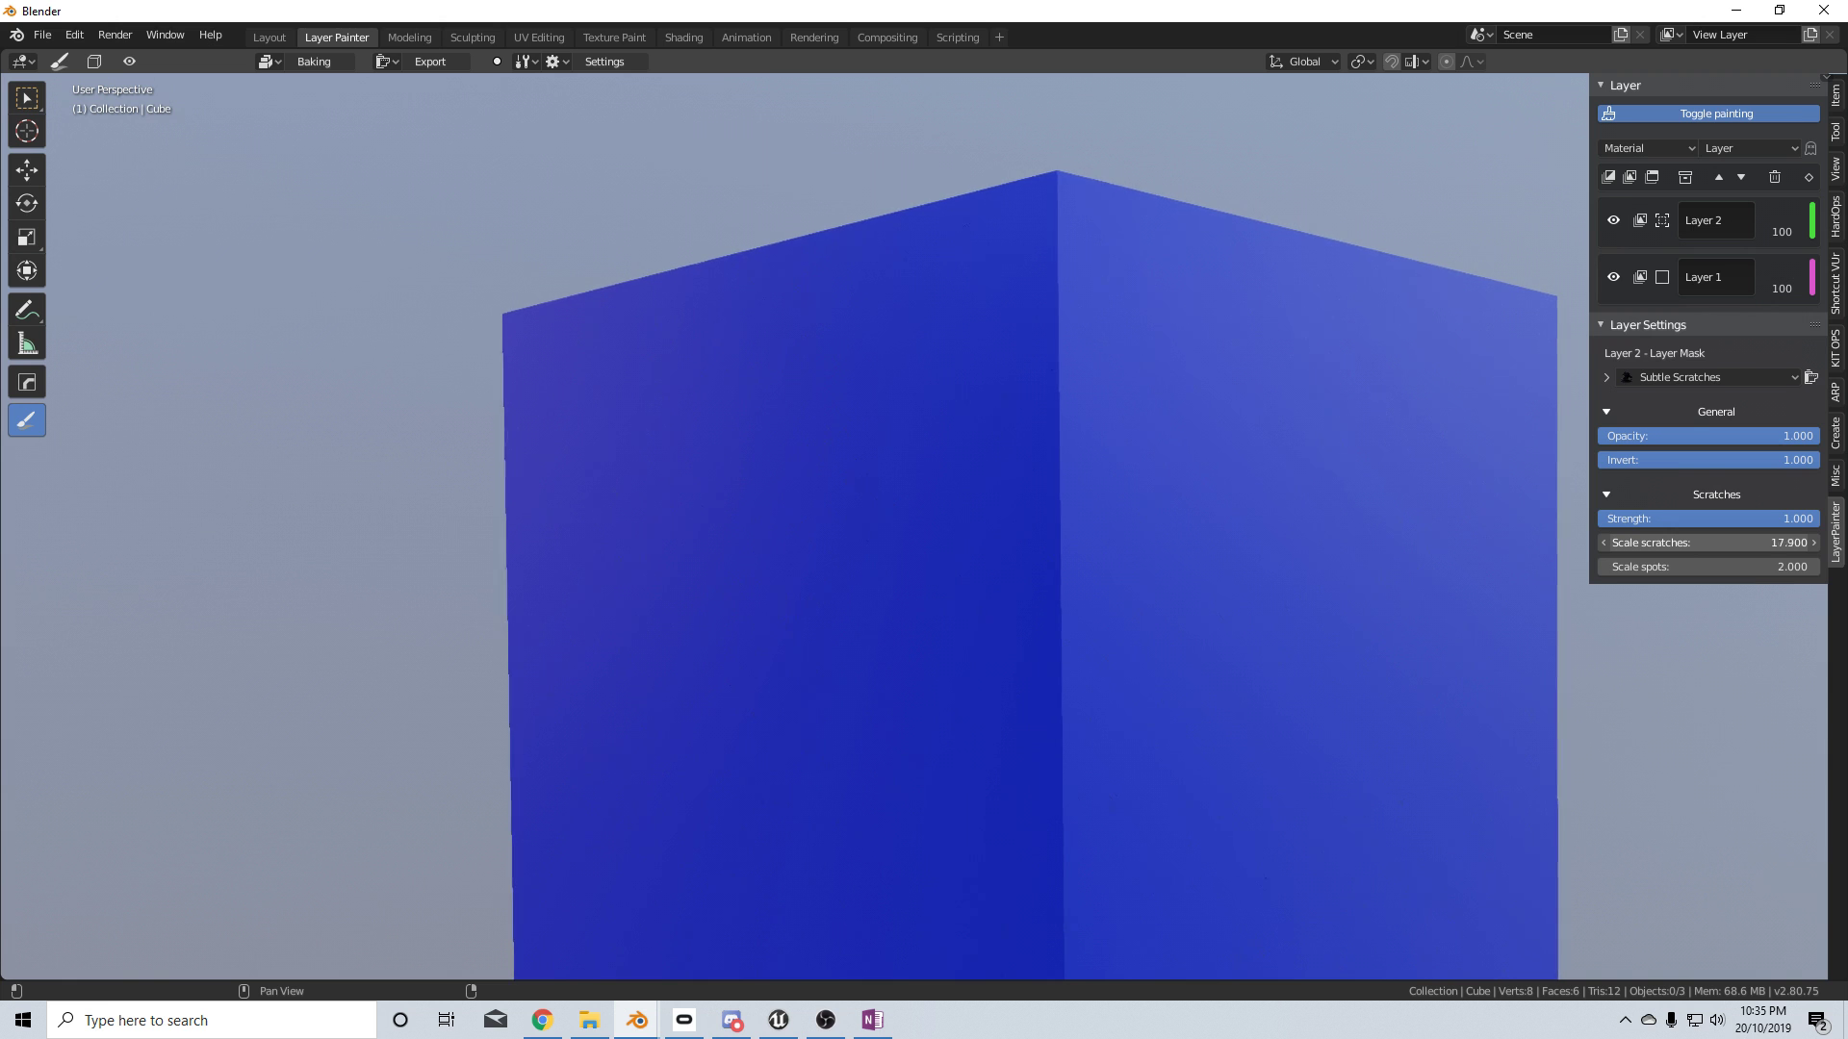
{"action": "left_click_drag", "start_coordinate": [1722, 543], "coordinate": [1694, 566]}
{"action": "middle_click_drag", "start_coordinate": [1195, 523], "coordinate": [1111, 651]}
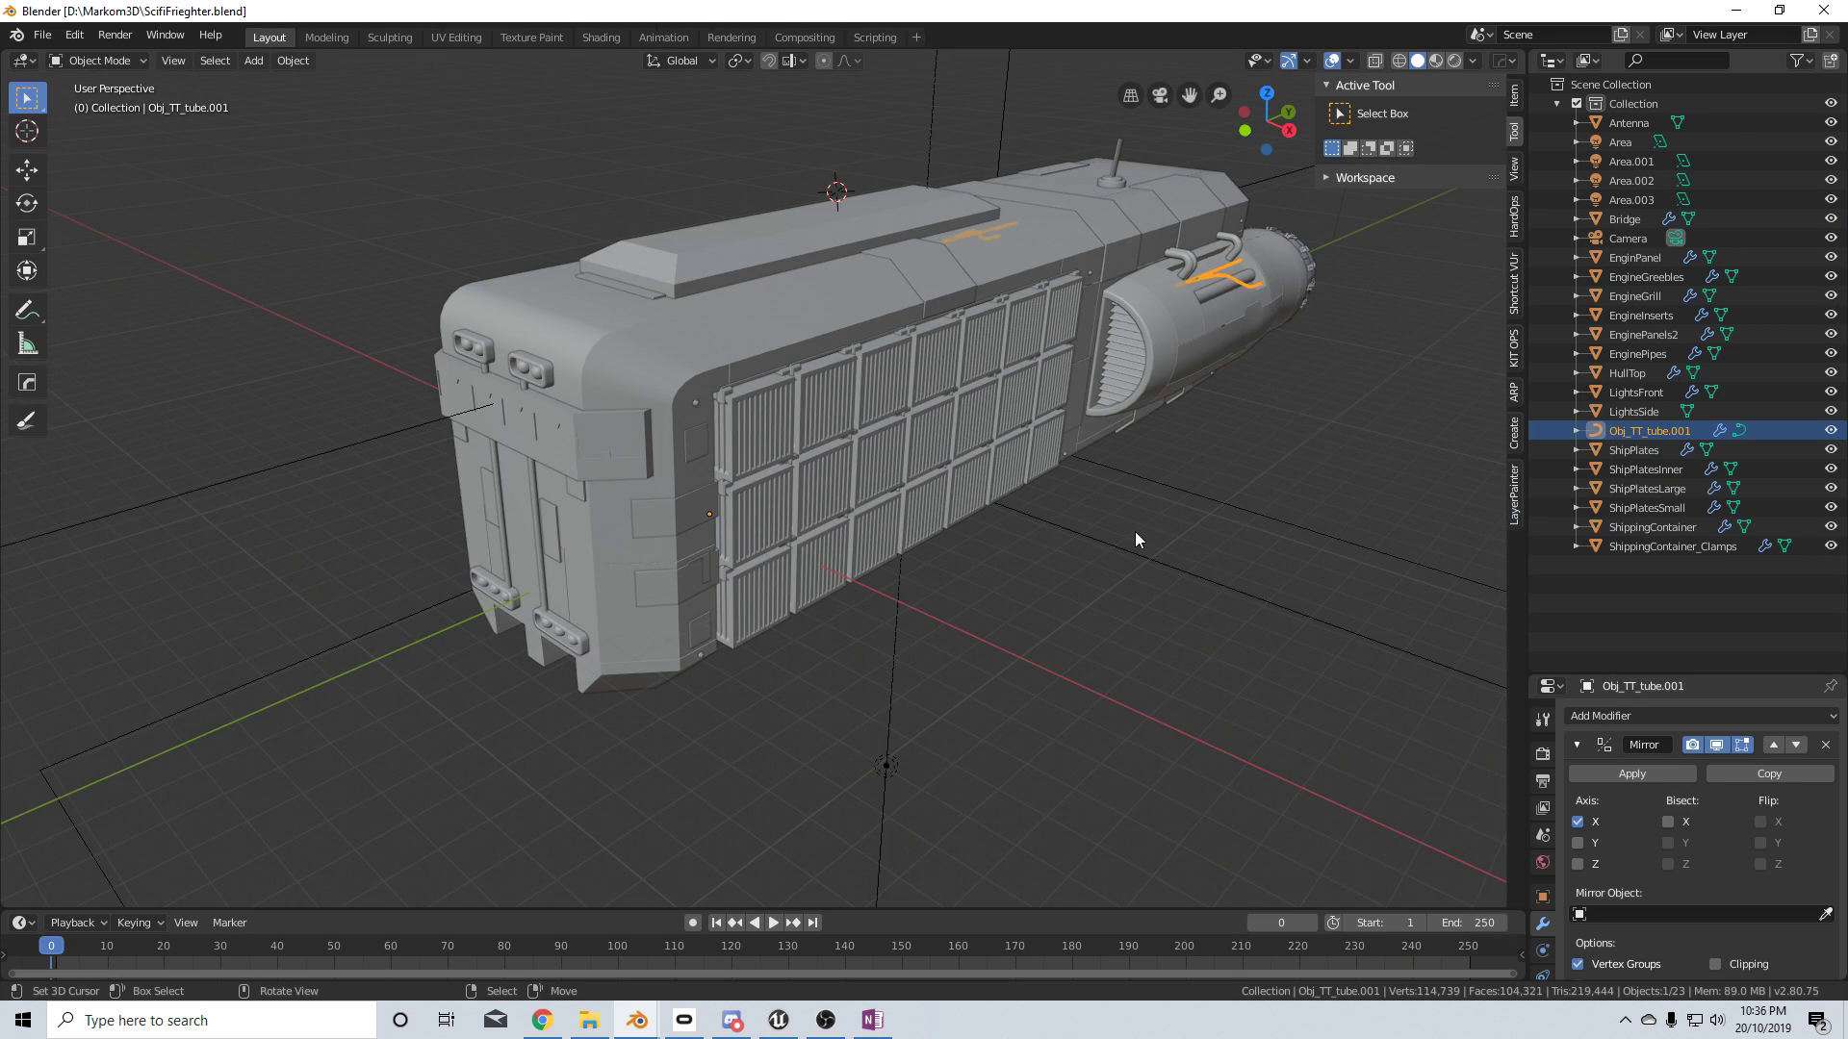
Activate LayerPainter for the sci-fi freighter scene
{"action": "middle_click_drag", "start_coordinate": [1116, 591], "coordinate": [1091, 587]}
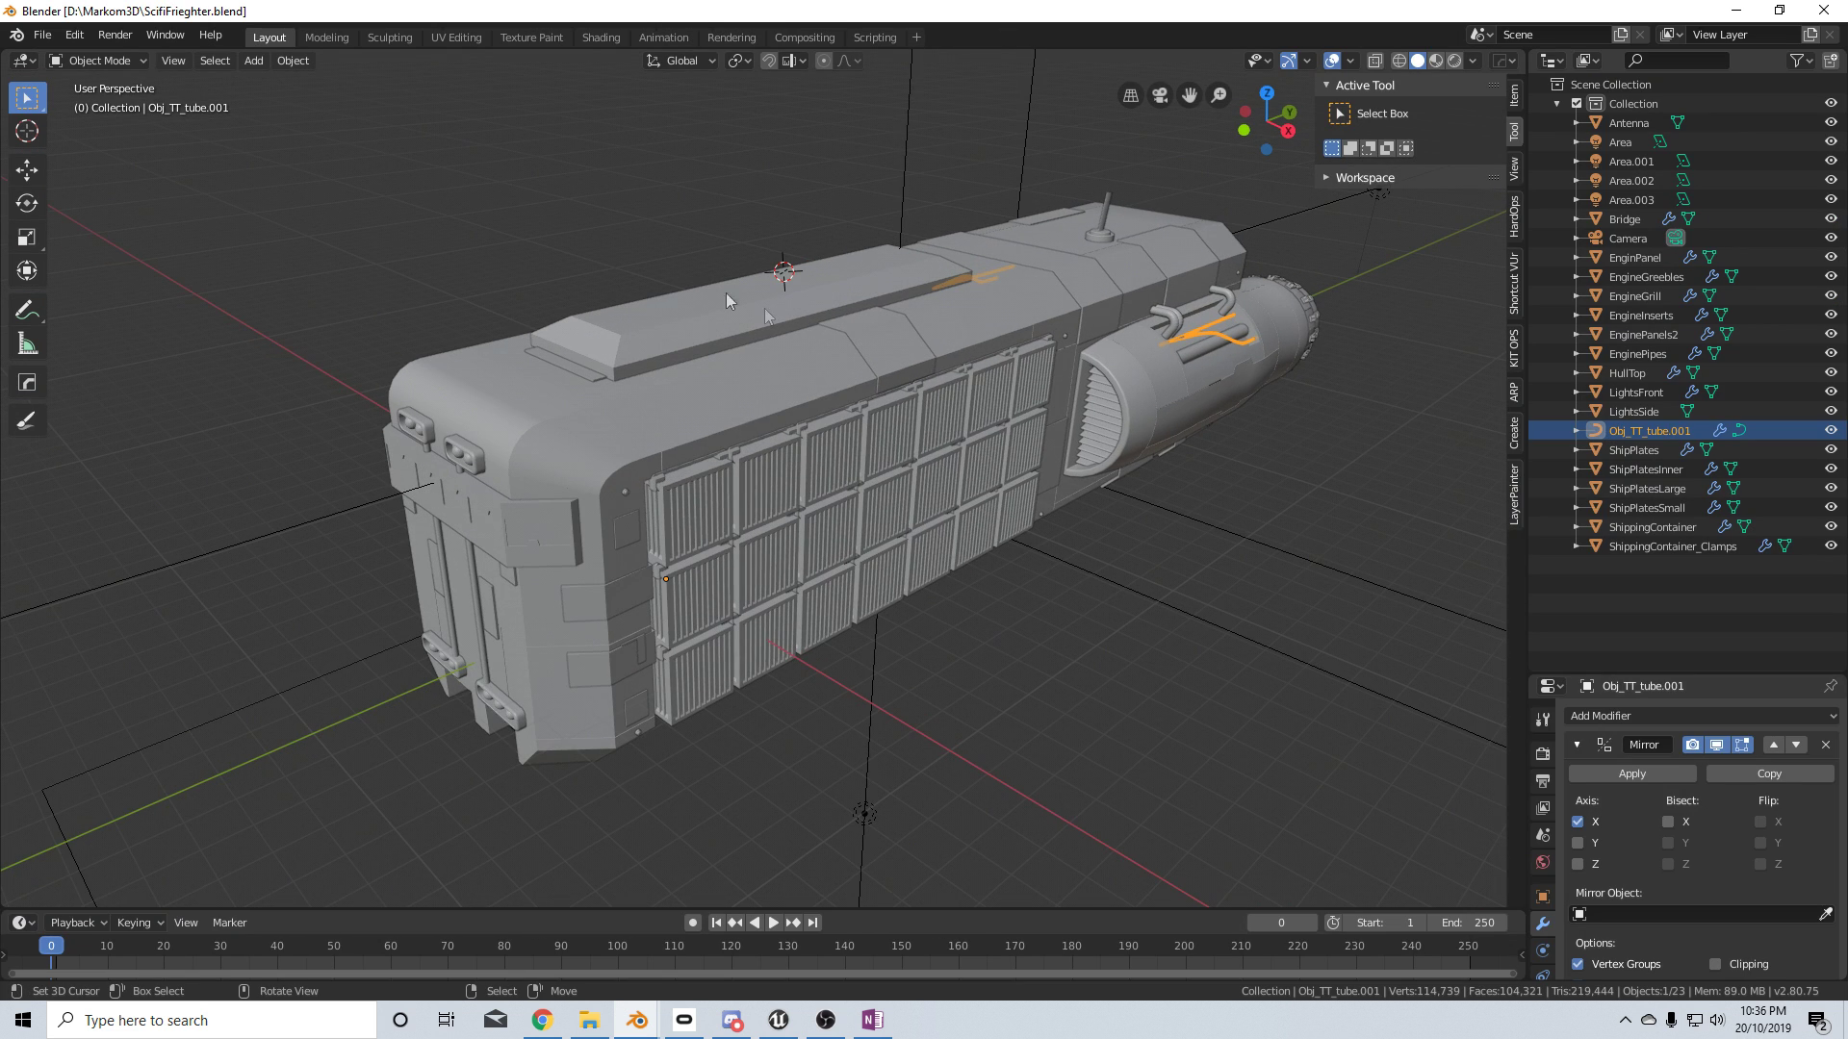
{"action": "middle_click_drag", "start_coordinate": [1070, 695], "coordinate": [945, 744]}
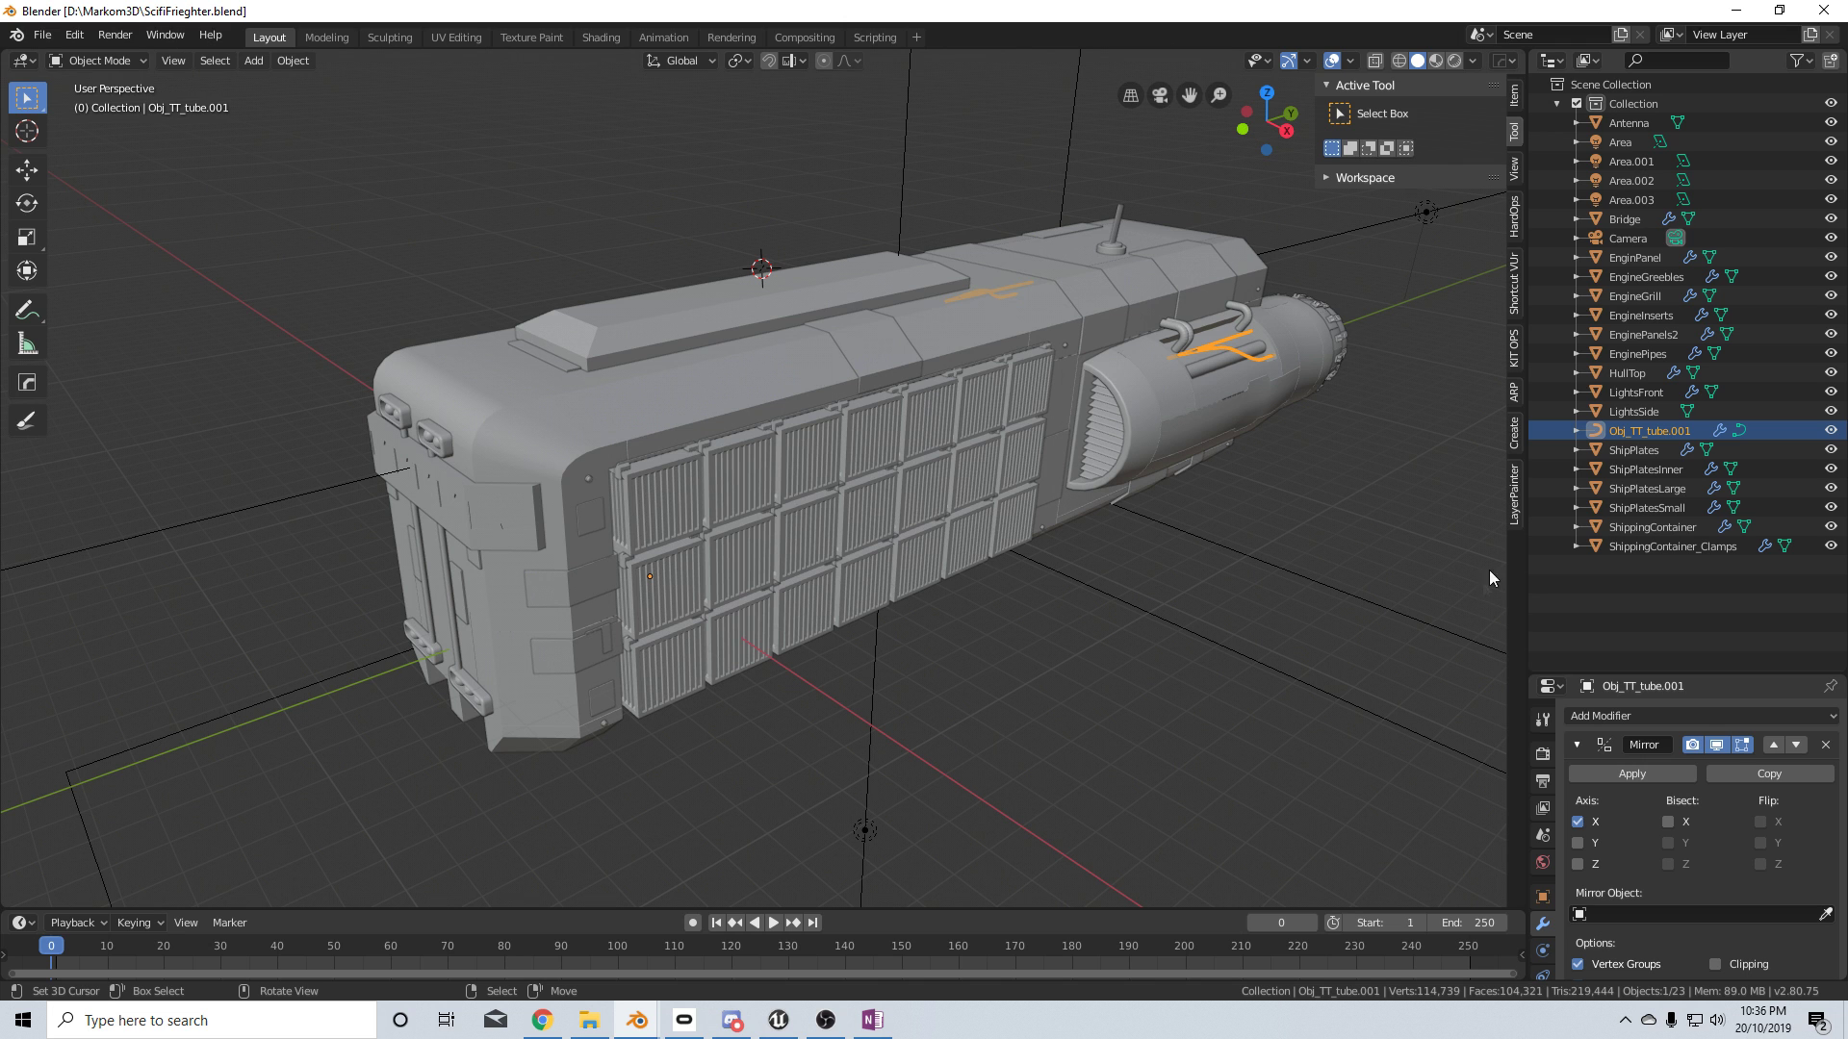
{"action": "left_click", "coordinate": [1515, 512]}
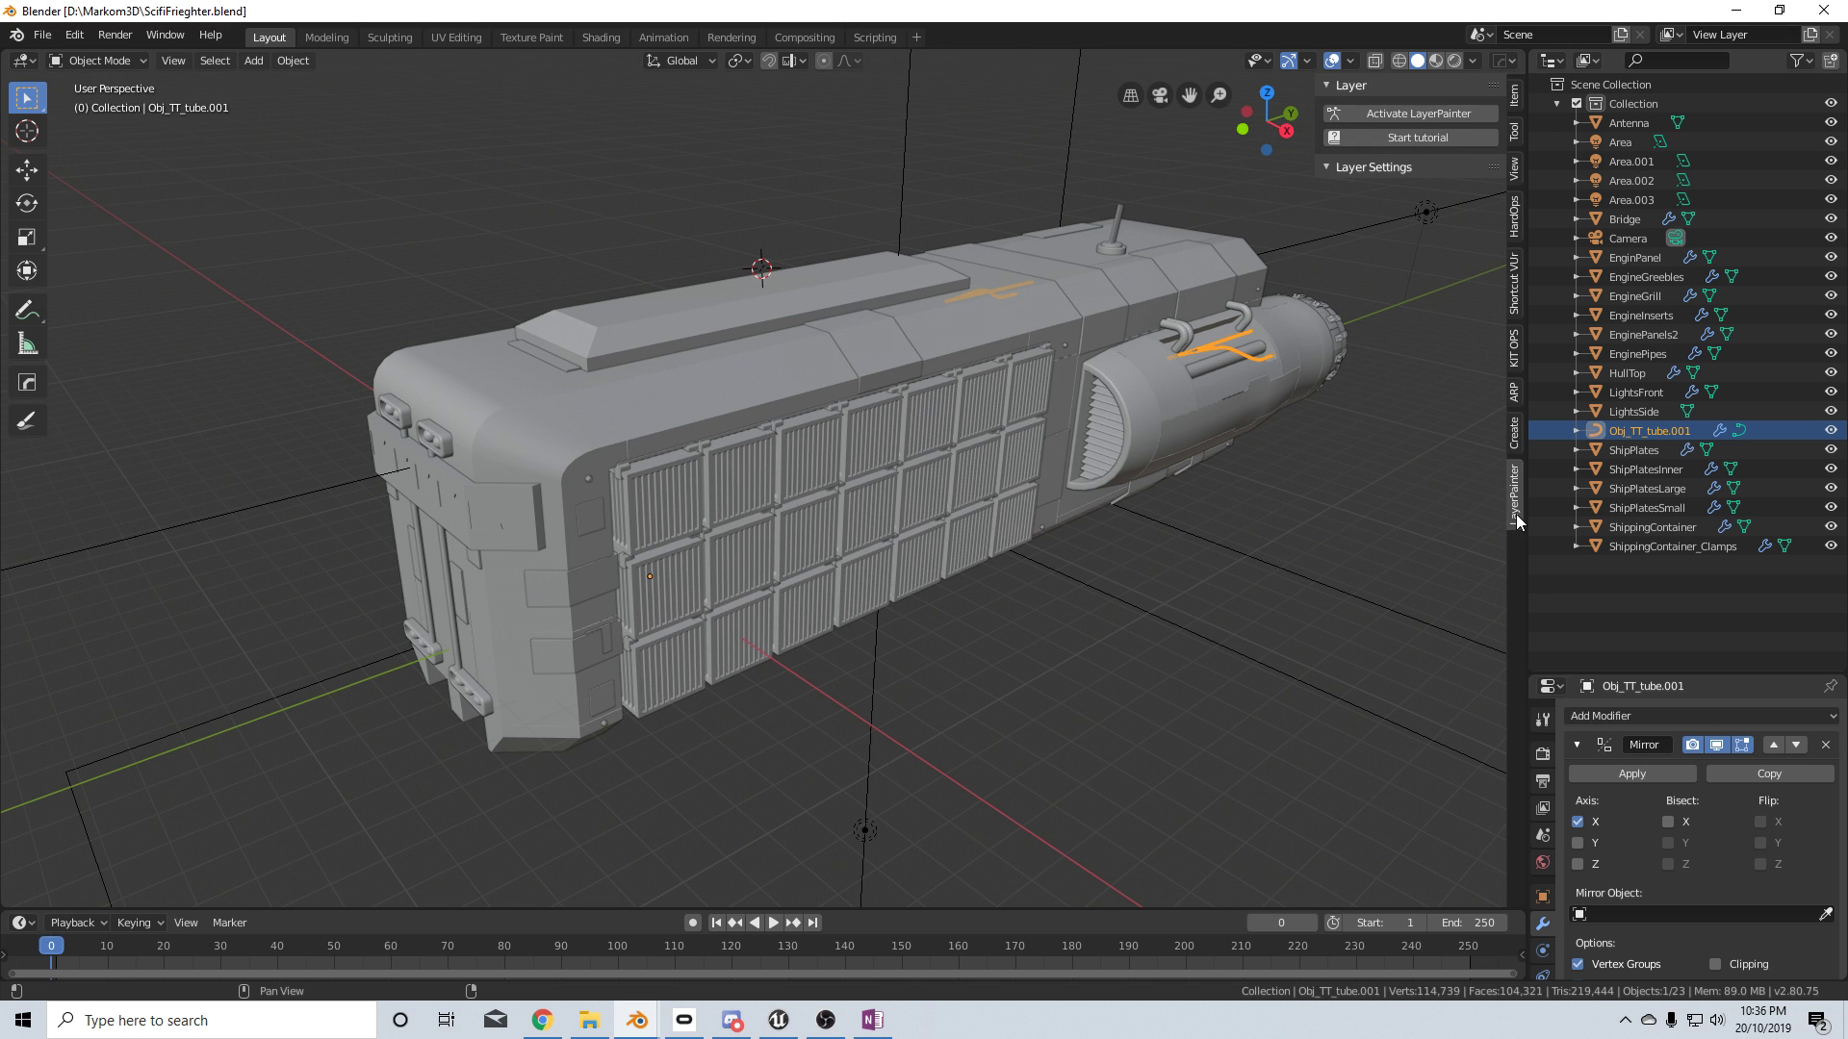
{"action": "left_click", "coordinate": [1409, 113]}
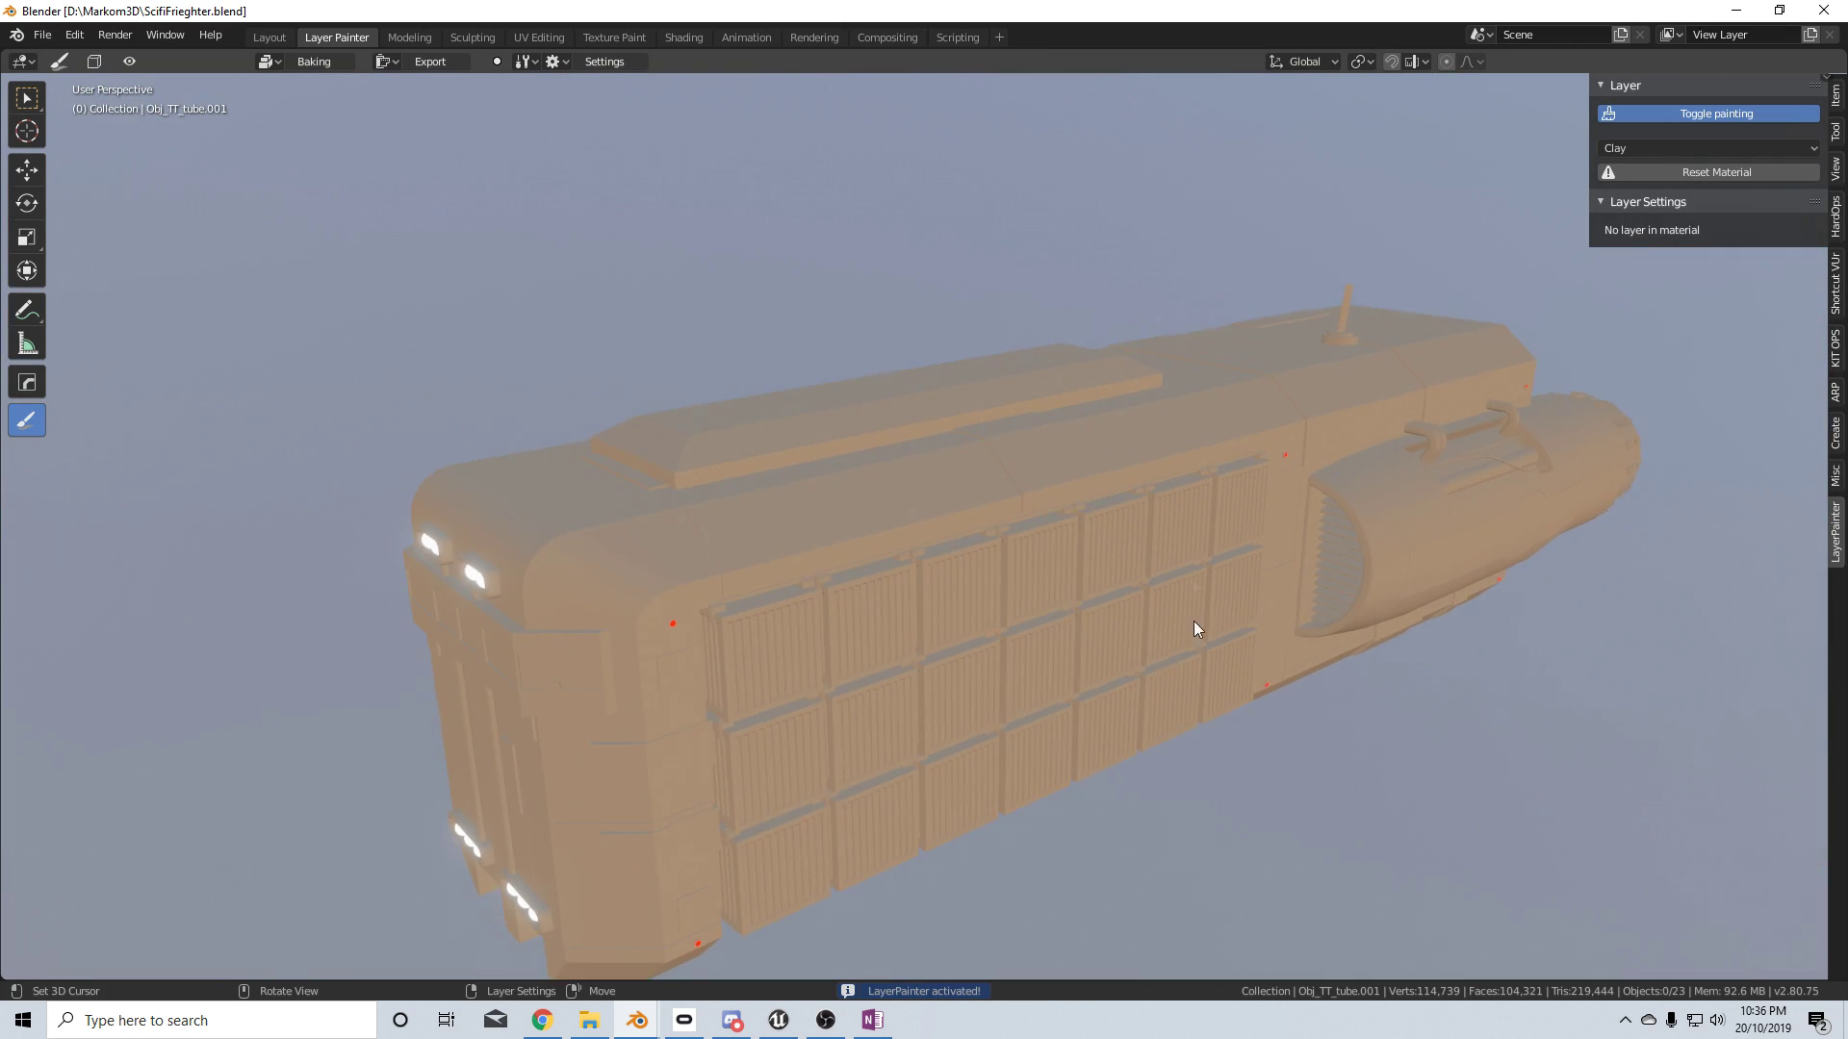
Reset the freighter's active Clay material, removing all of its existing nodes
{"action": "scroll", "coordinate": [1194, 628], "scroll_direction": "down", "scroll_amount": 1}
{"action": "left_click", "coordinate": [1692, 173]}
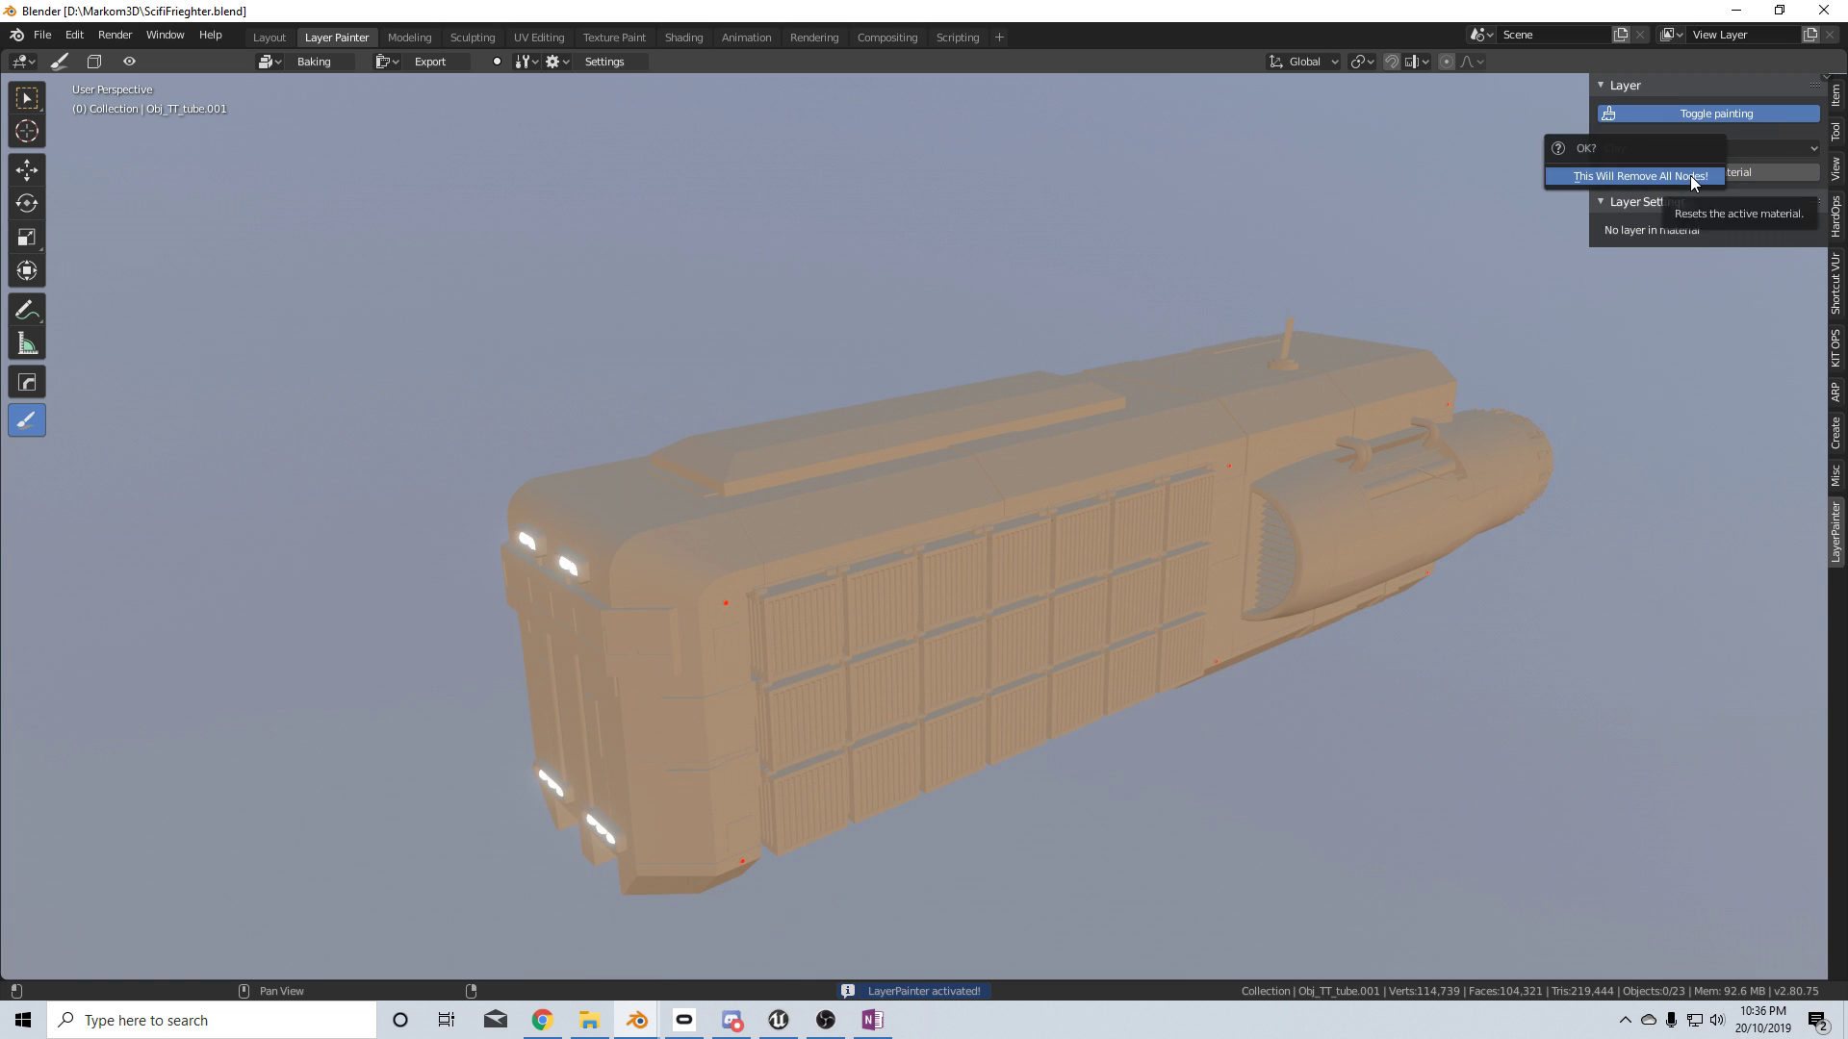
{"action": "left_click", "coordinate": [1692, 179]}
{"action": "middle_click_drag", "start_coordinate": [1190, 682], "coordinate": [1146, 702]}
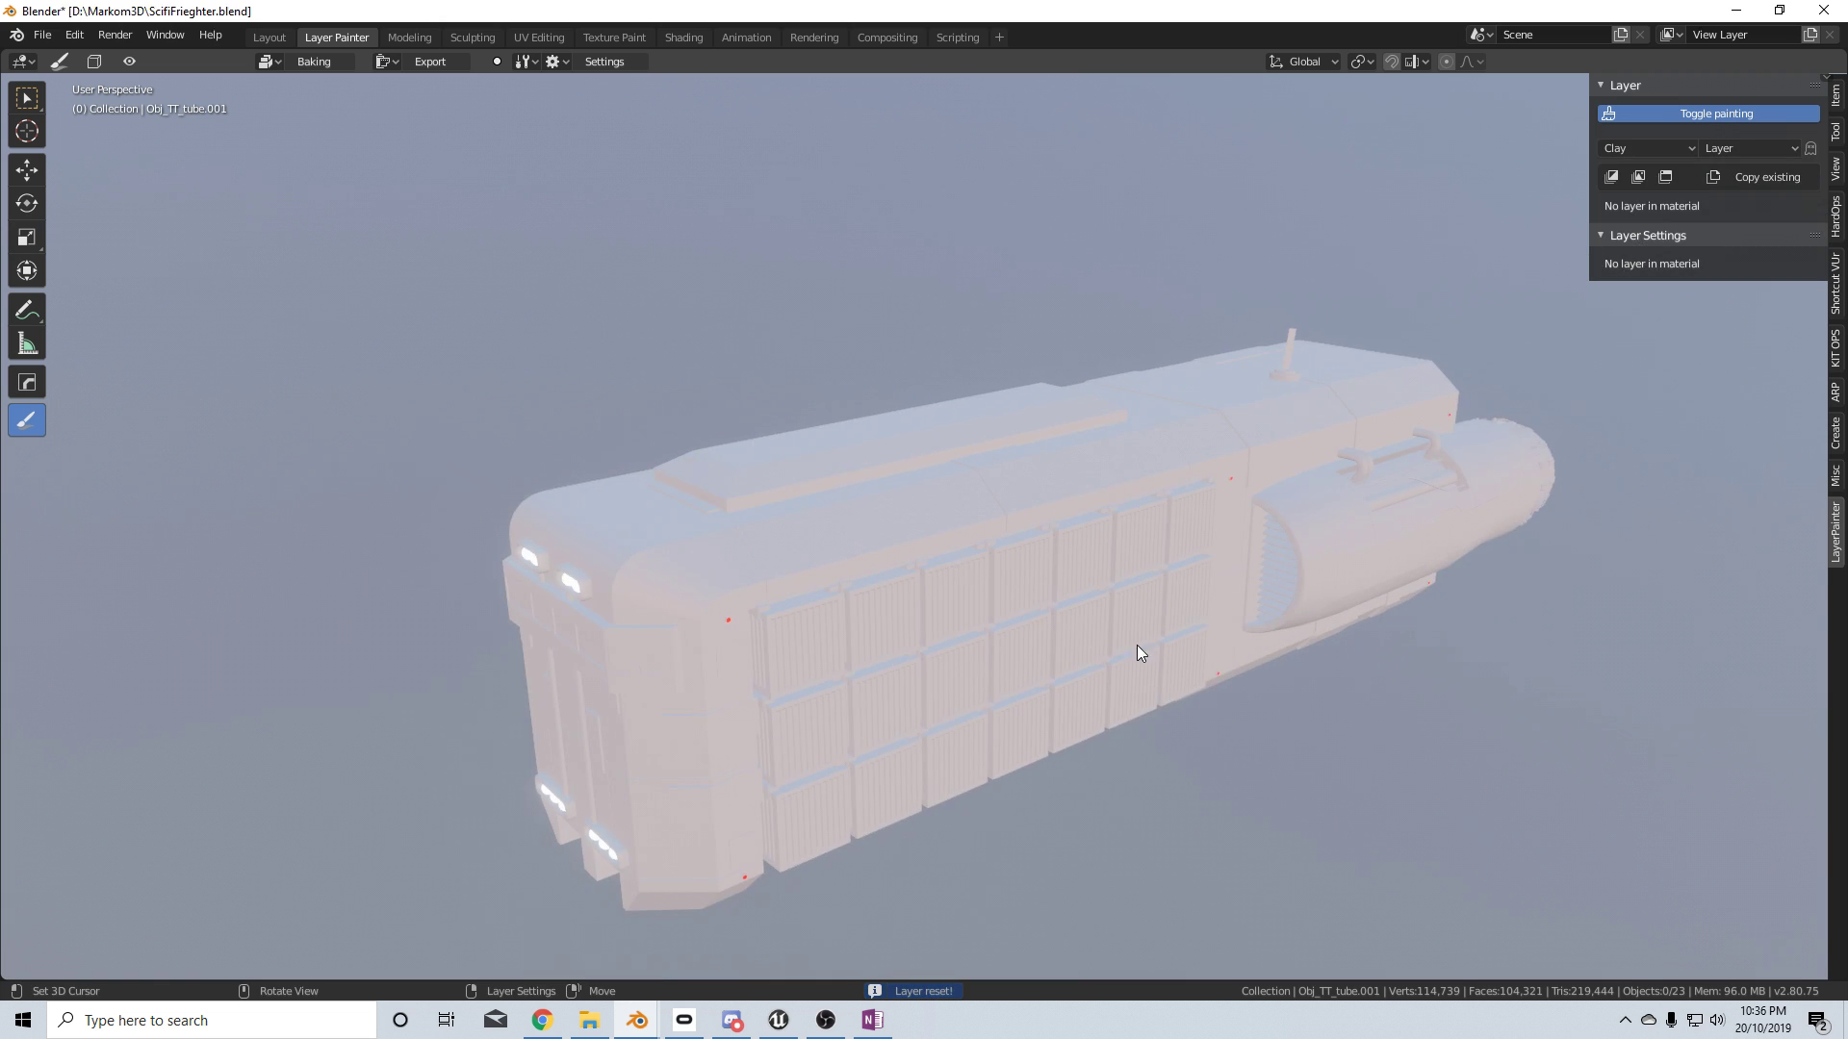
In the Modeling workspace, convert the thin tube curves on the freighter's engine into a mesh
{"action": "left_click", "coordinate": [409, 36]}
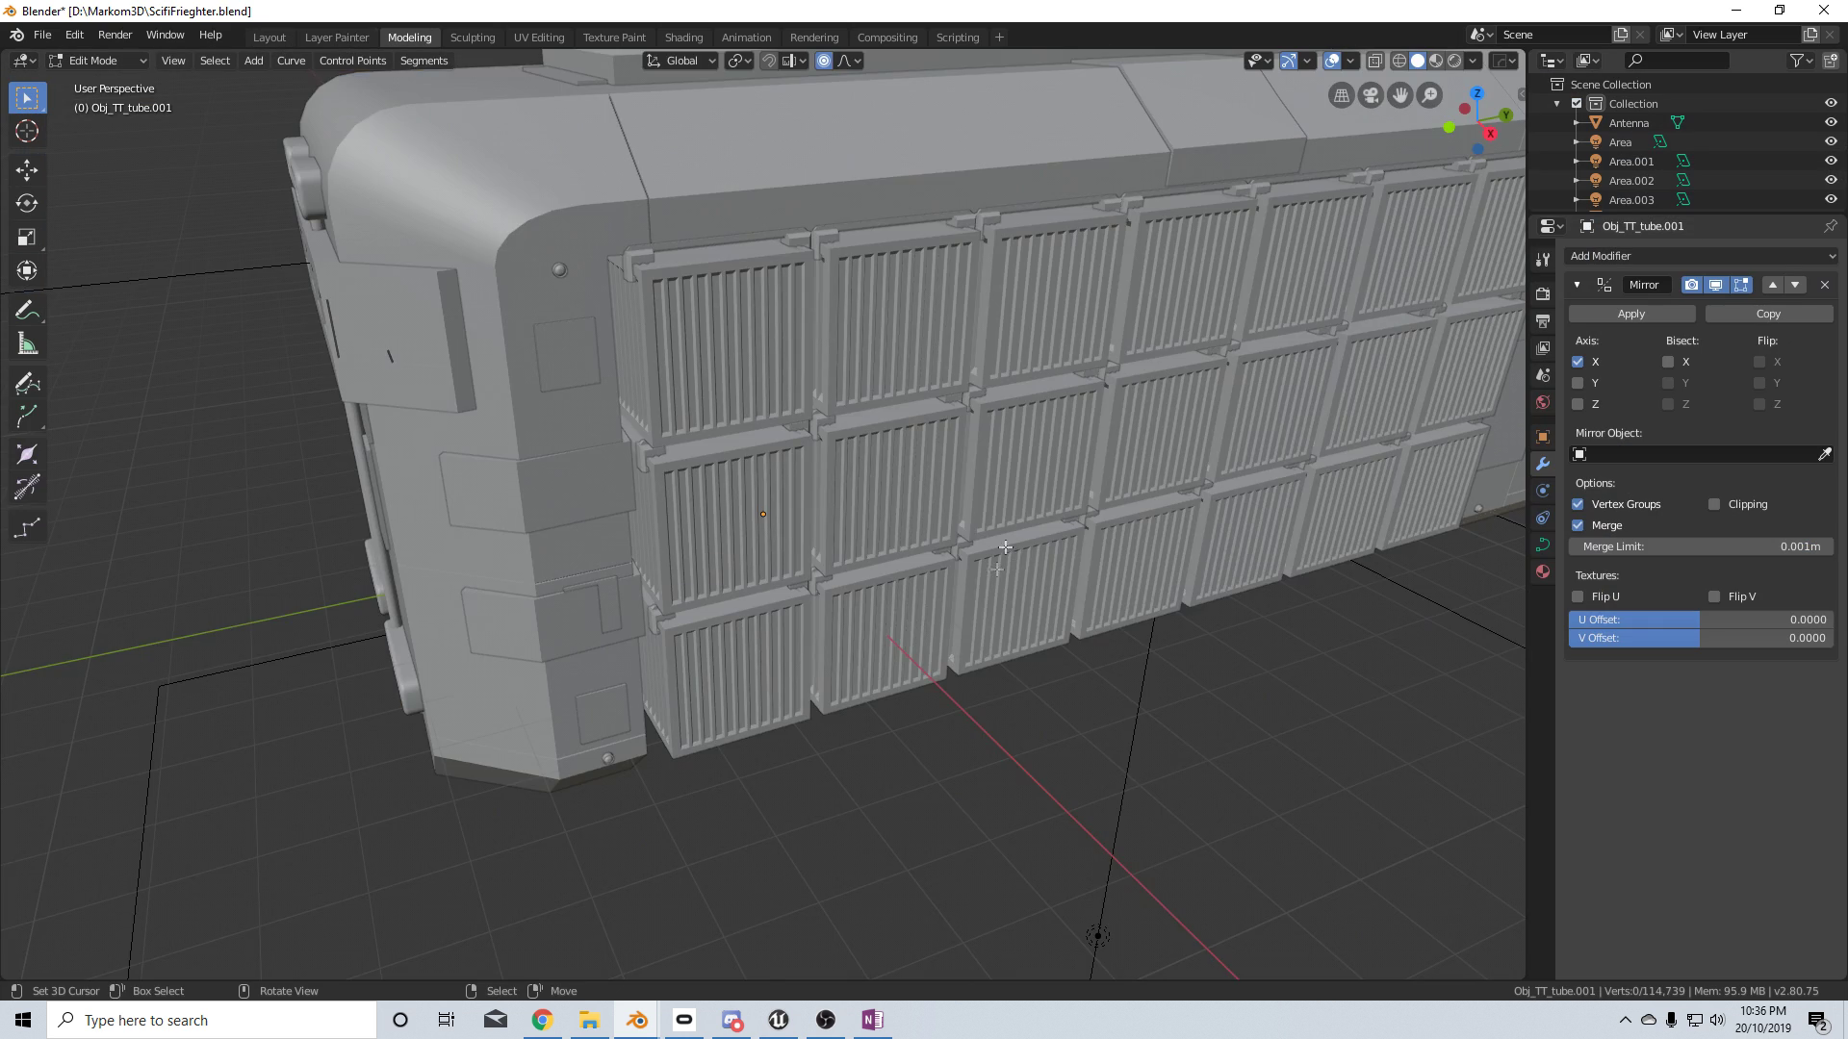
{"action": "scroll", "coordinate": [1134, 627], "scroll_direction": "down", "scroll_amount": 6}
{"action": "key", "text": "alt+z"}
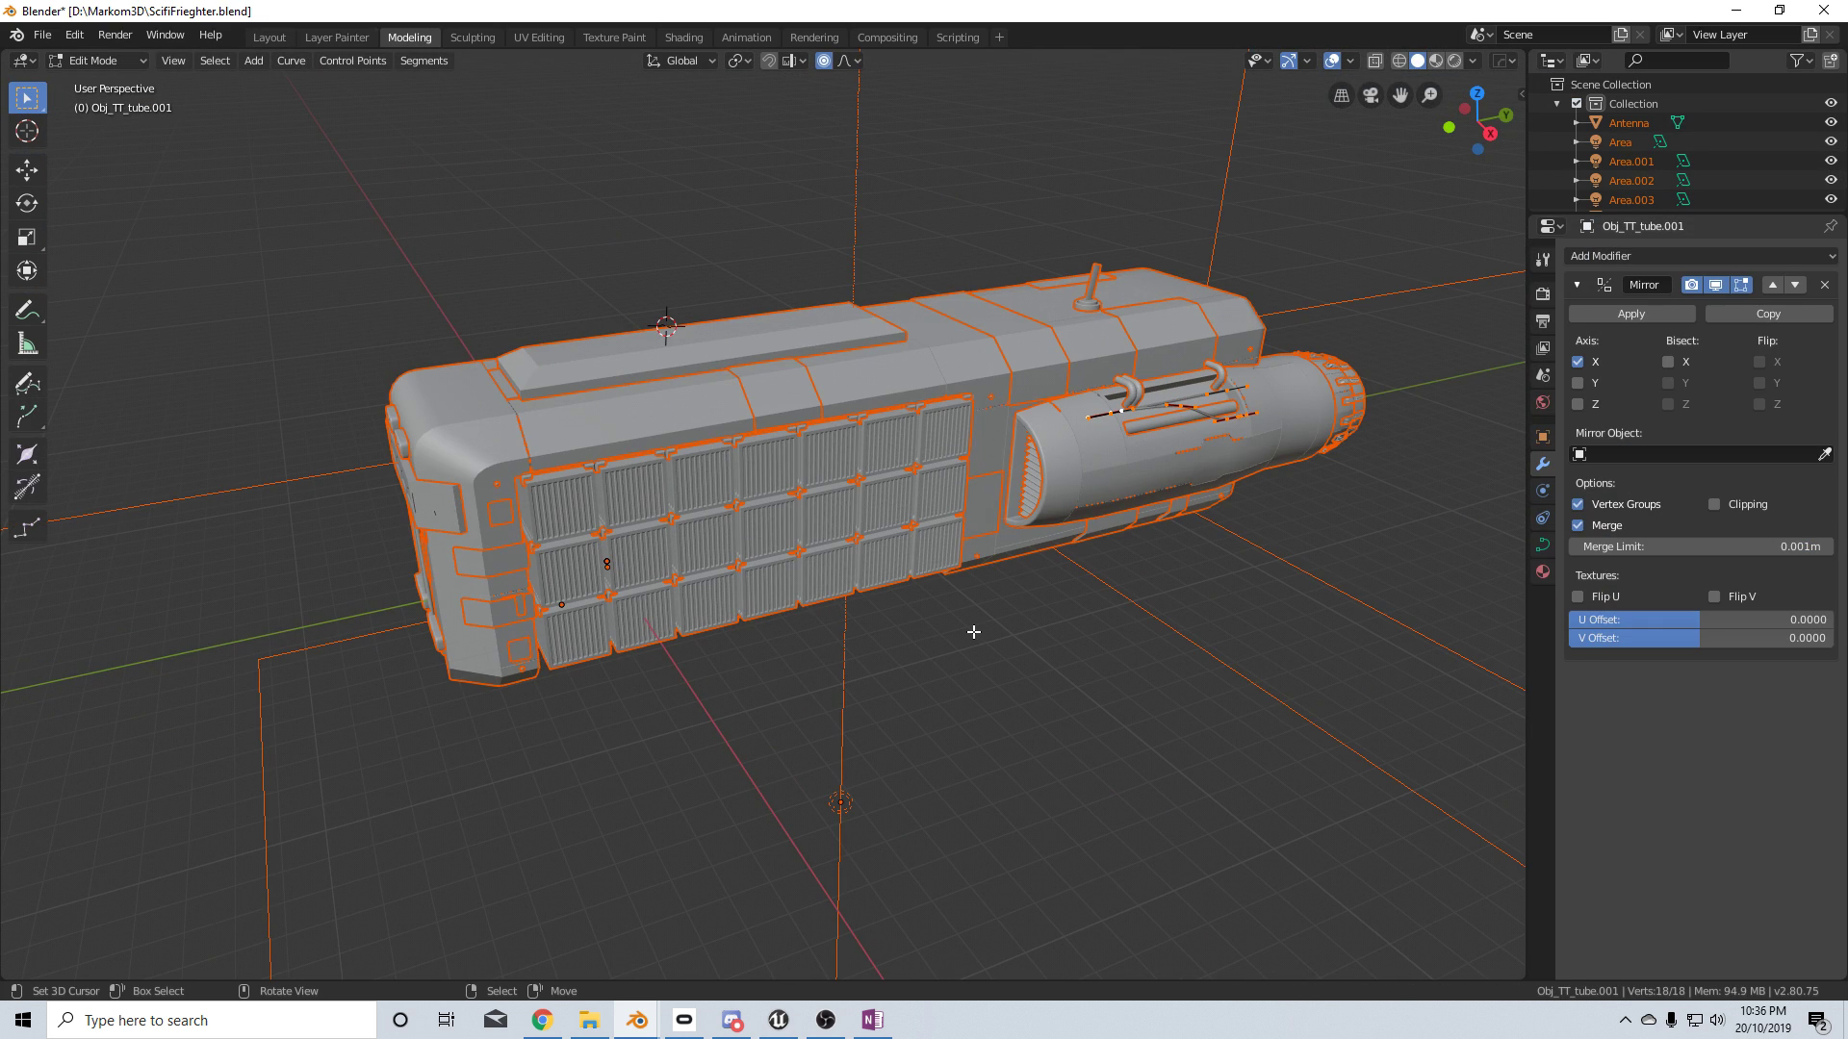
{"action": "key", "text": "KP_Decimal"}
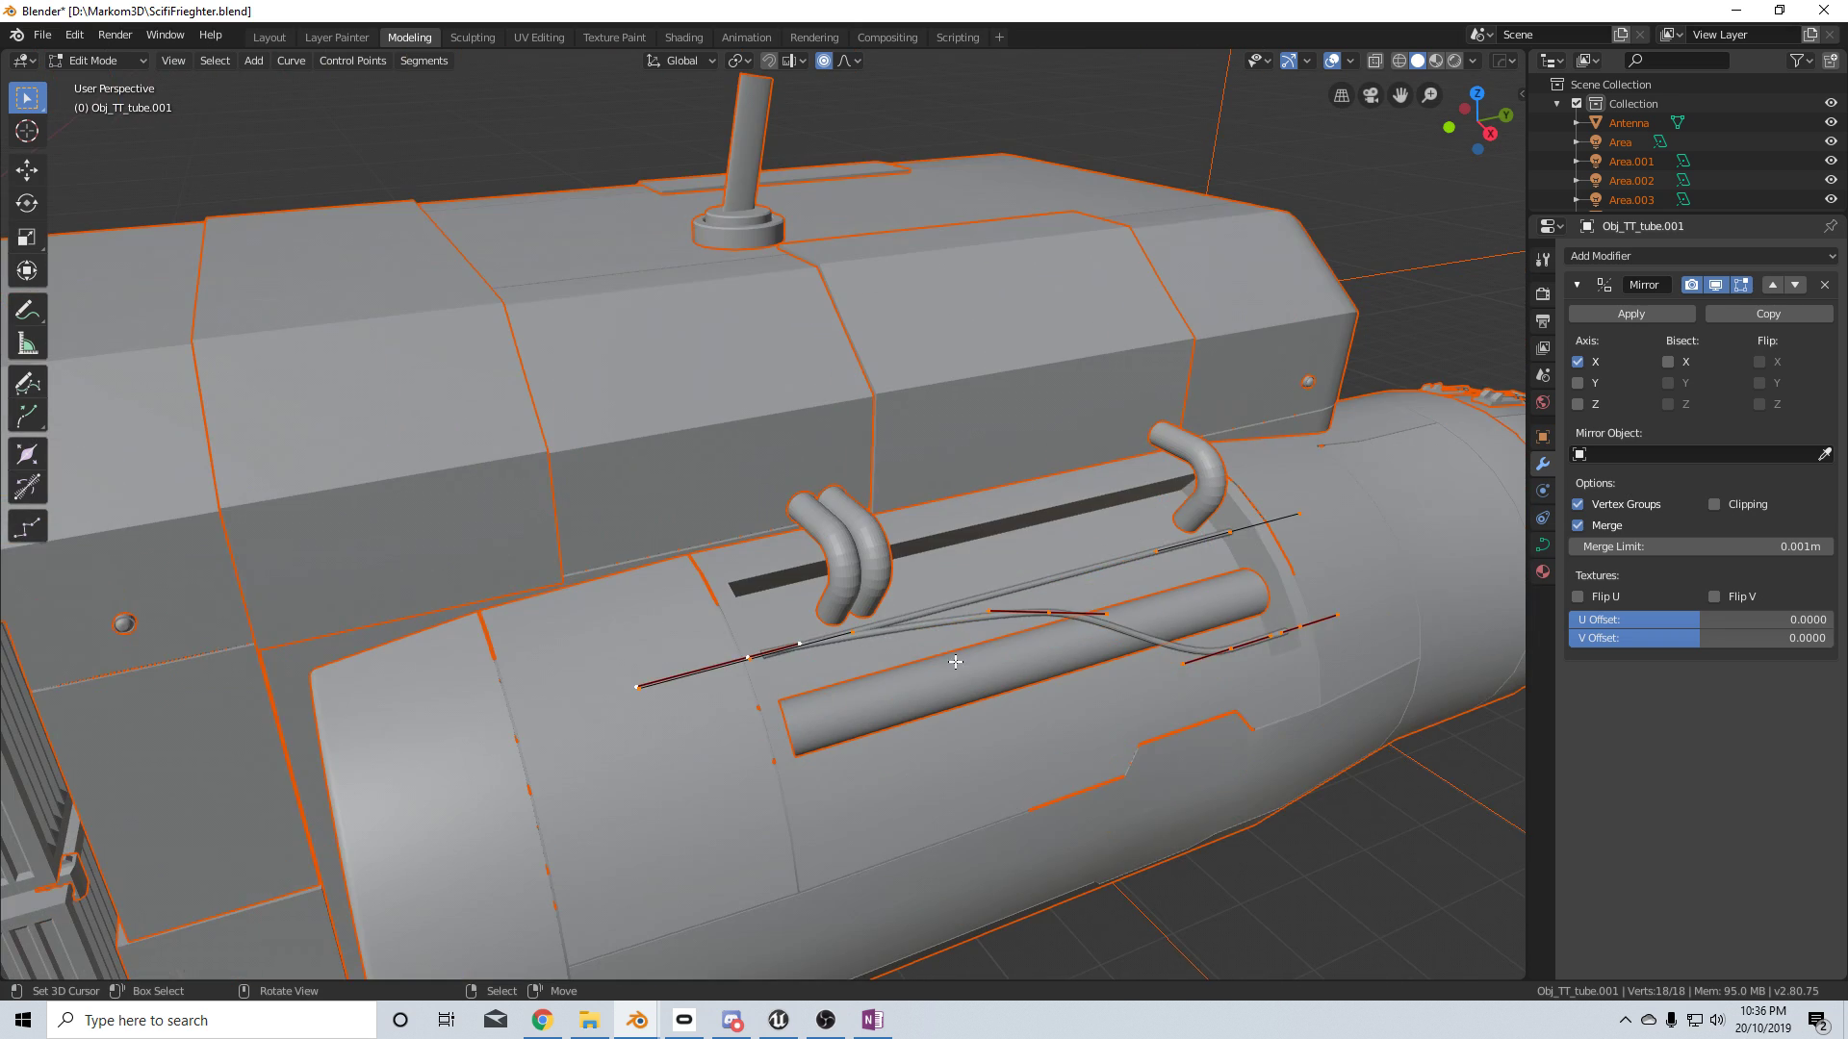
{"action": "key", "text": "Tab"}
{"action": "left_click", "coordinate": [970, 620]}
{"action": "left_click", "coordinate": [979, 615]}
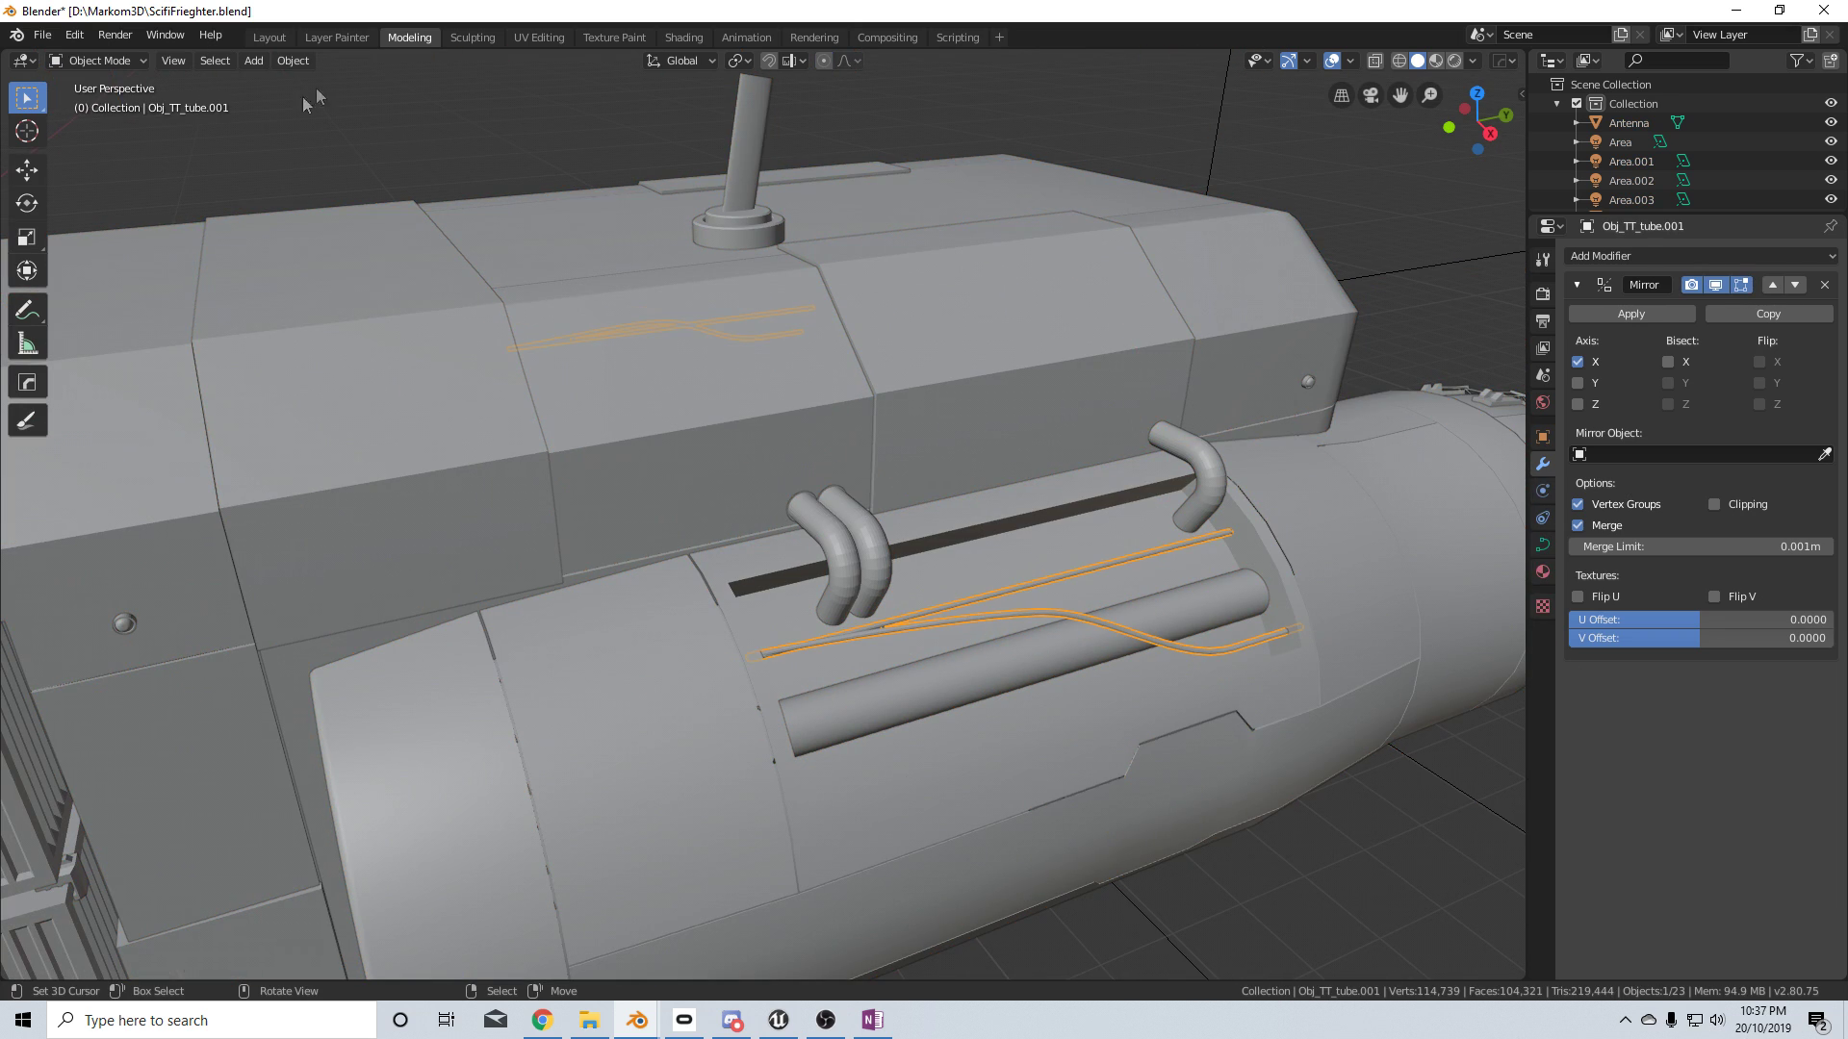
{"action": "left_click", "coordinate": [293, 60]}
{"action": "mouse_move", "coordinate": [385, 567]}
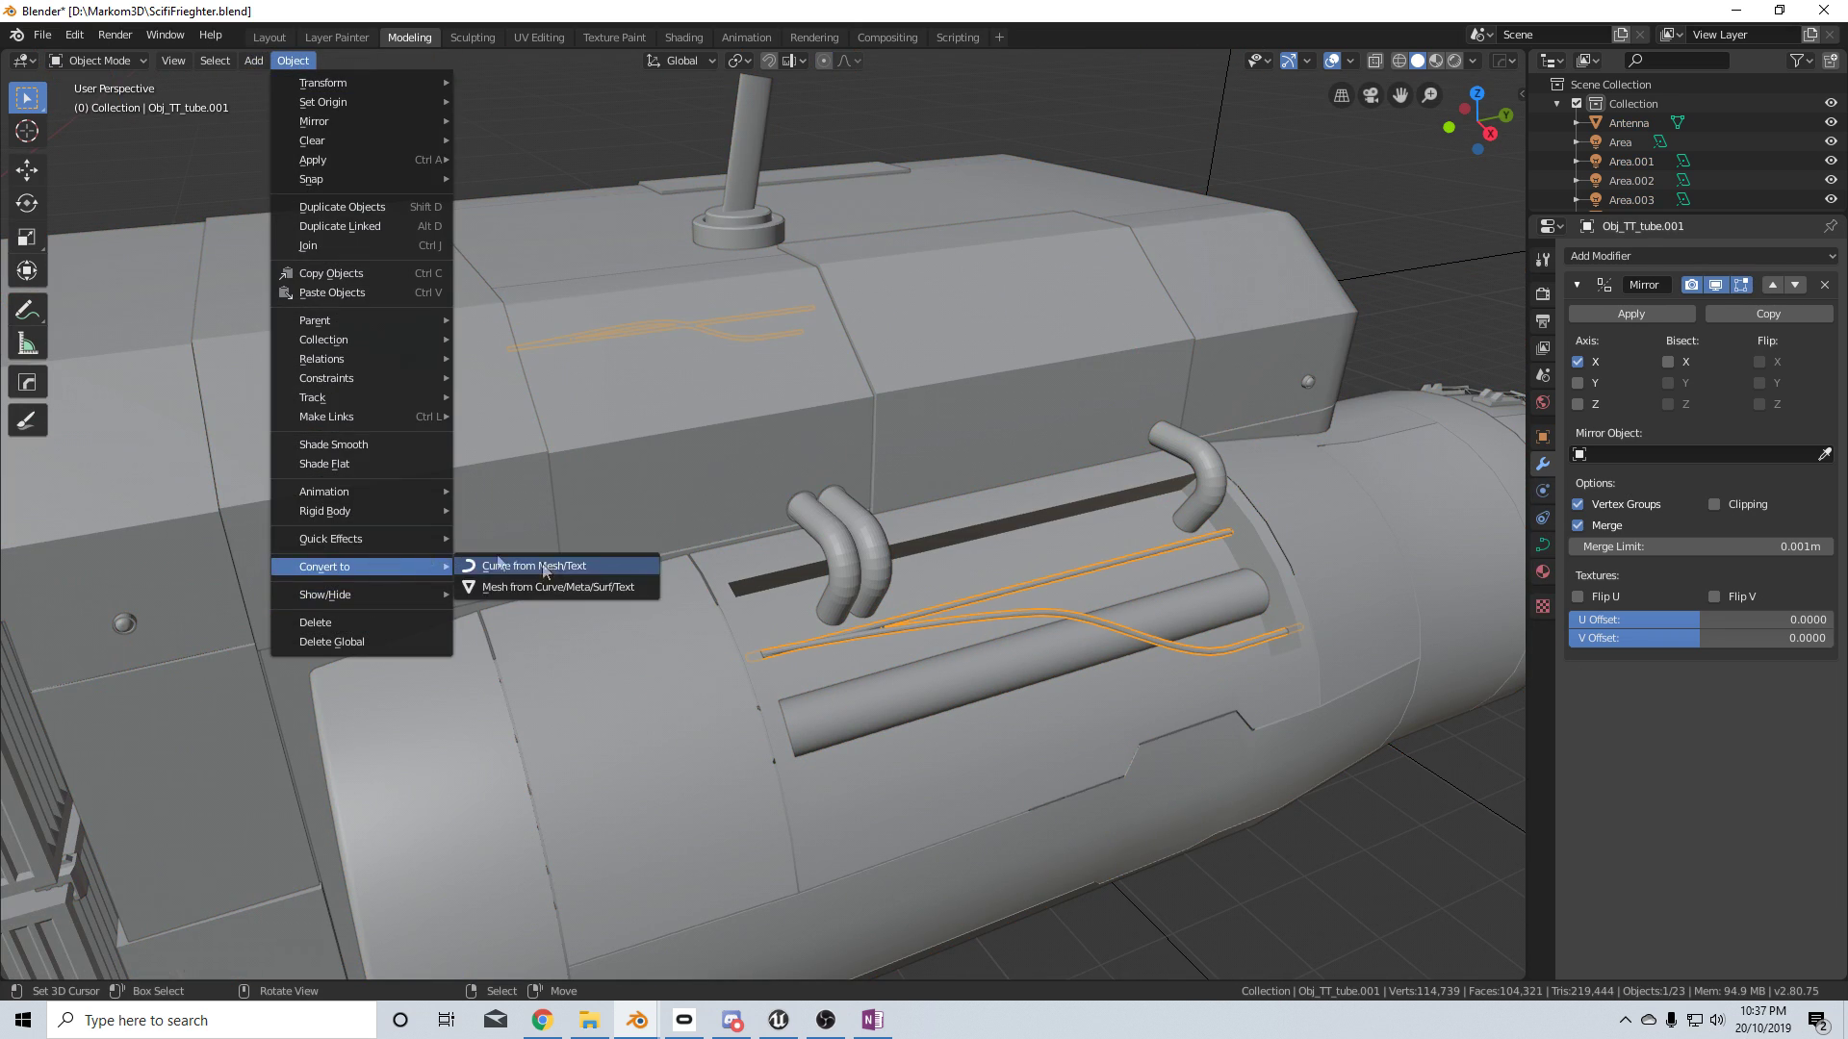
{"action": "left_click", "coordinate": [552, 587]}
Unwrap all of the freighter's mesh parts together with Smart UV Project using the default settings
{"action": "scroll", "coordinate": [886, 771], "scroll_direction": "down", "scroll_amount": 6}
{"action": "key", "text": "Tab"}
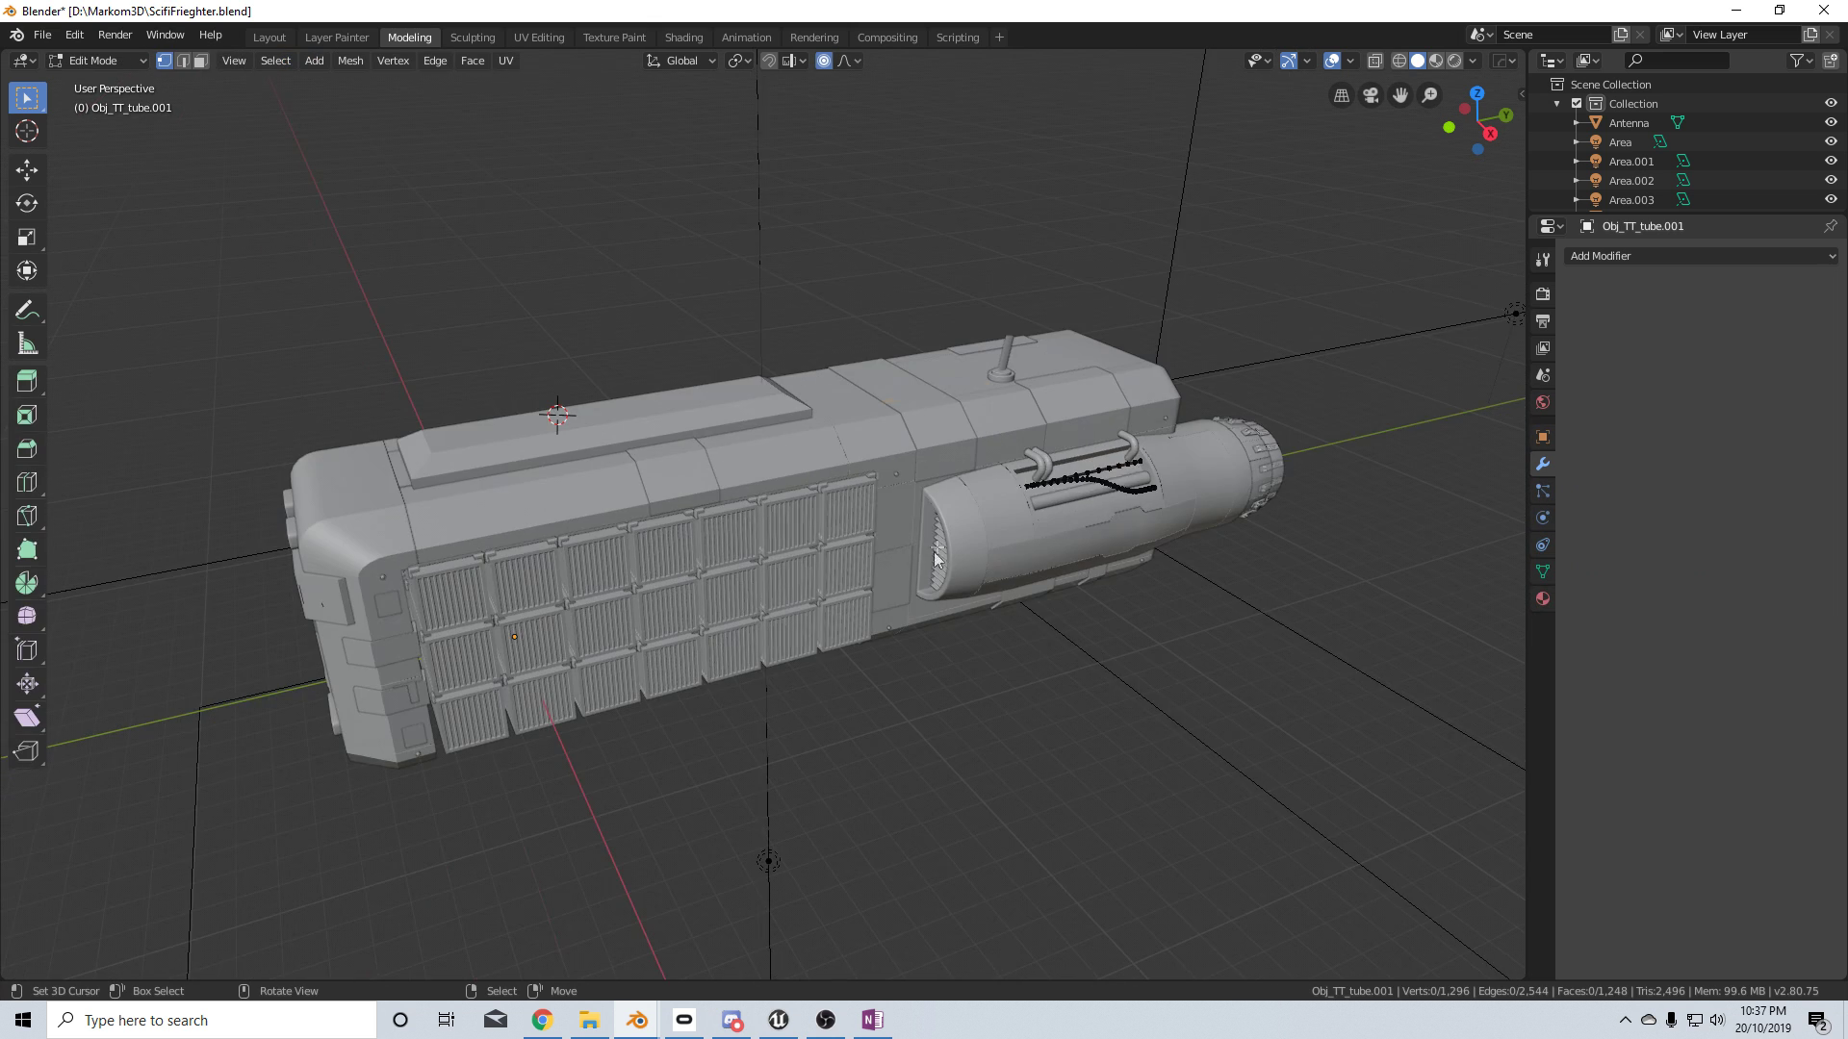
{"action": "key", "text": "Tab"}
{"action": "key", "text": "a"}
{"action": "key", "text": "Tab"}
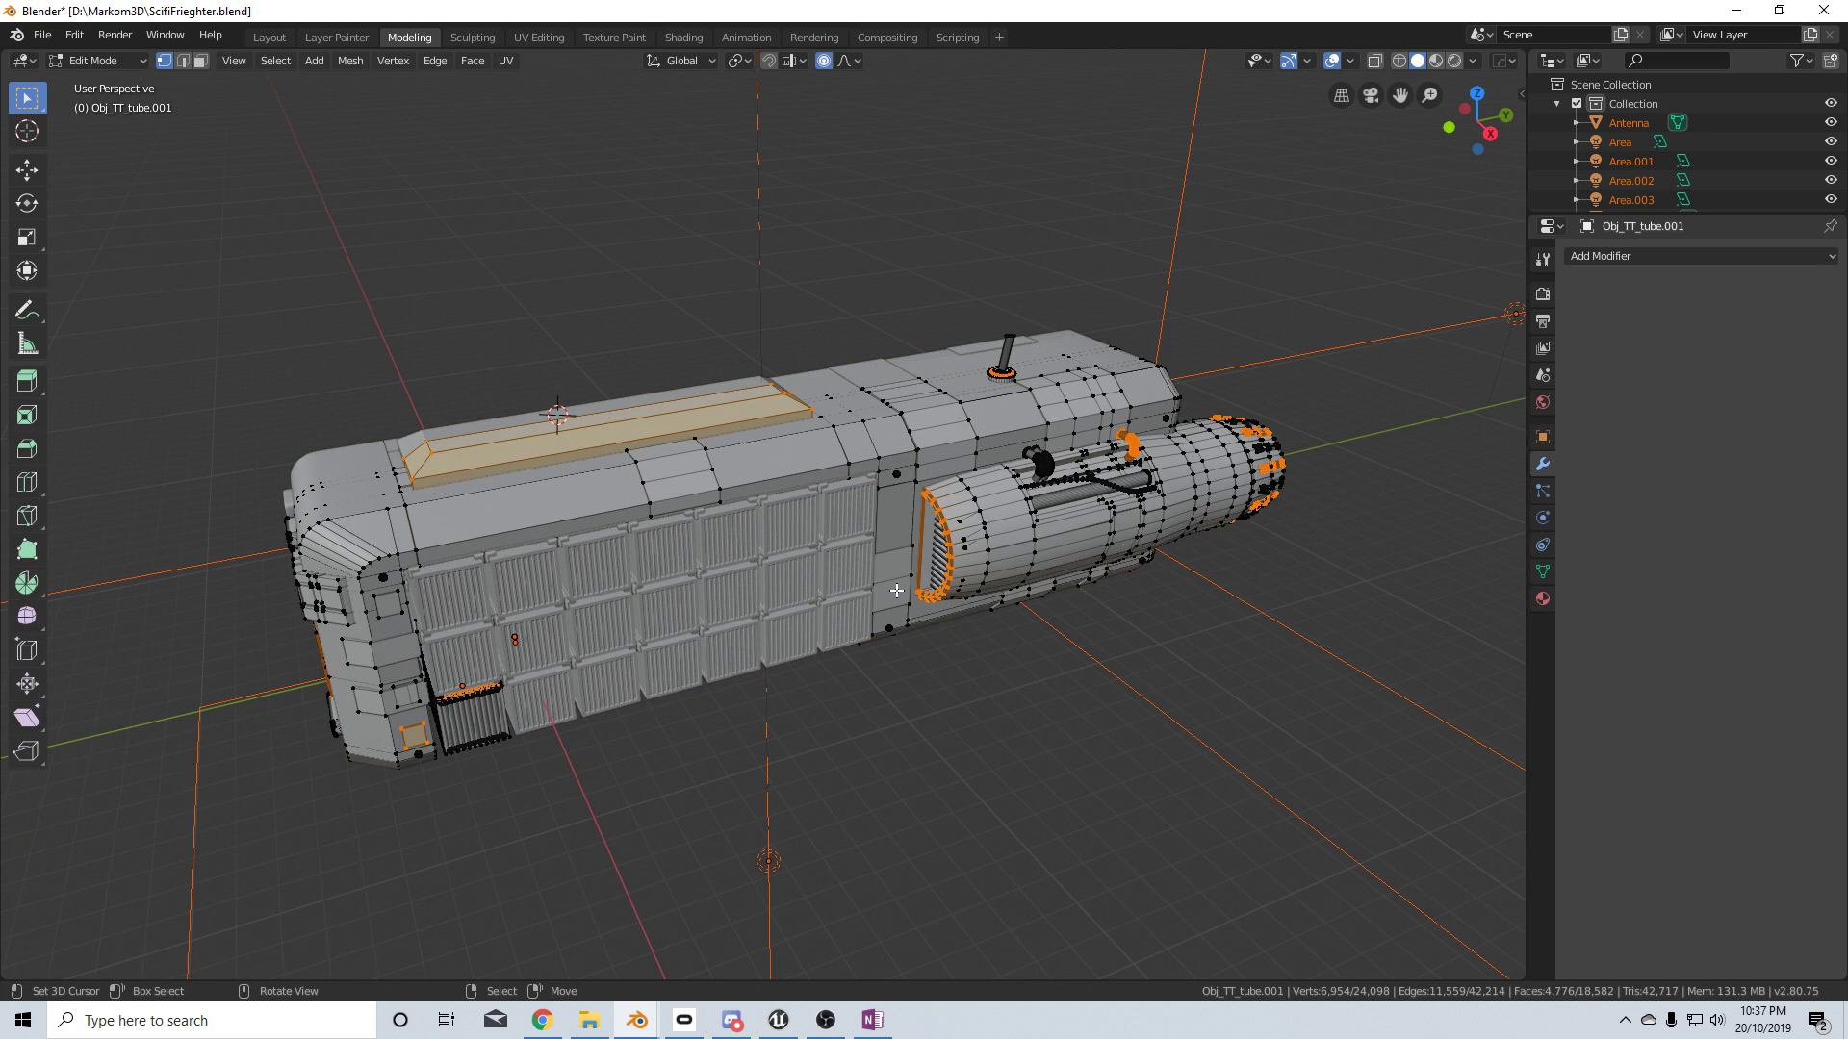
{"action": "key", "text": "a"}
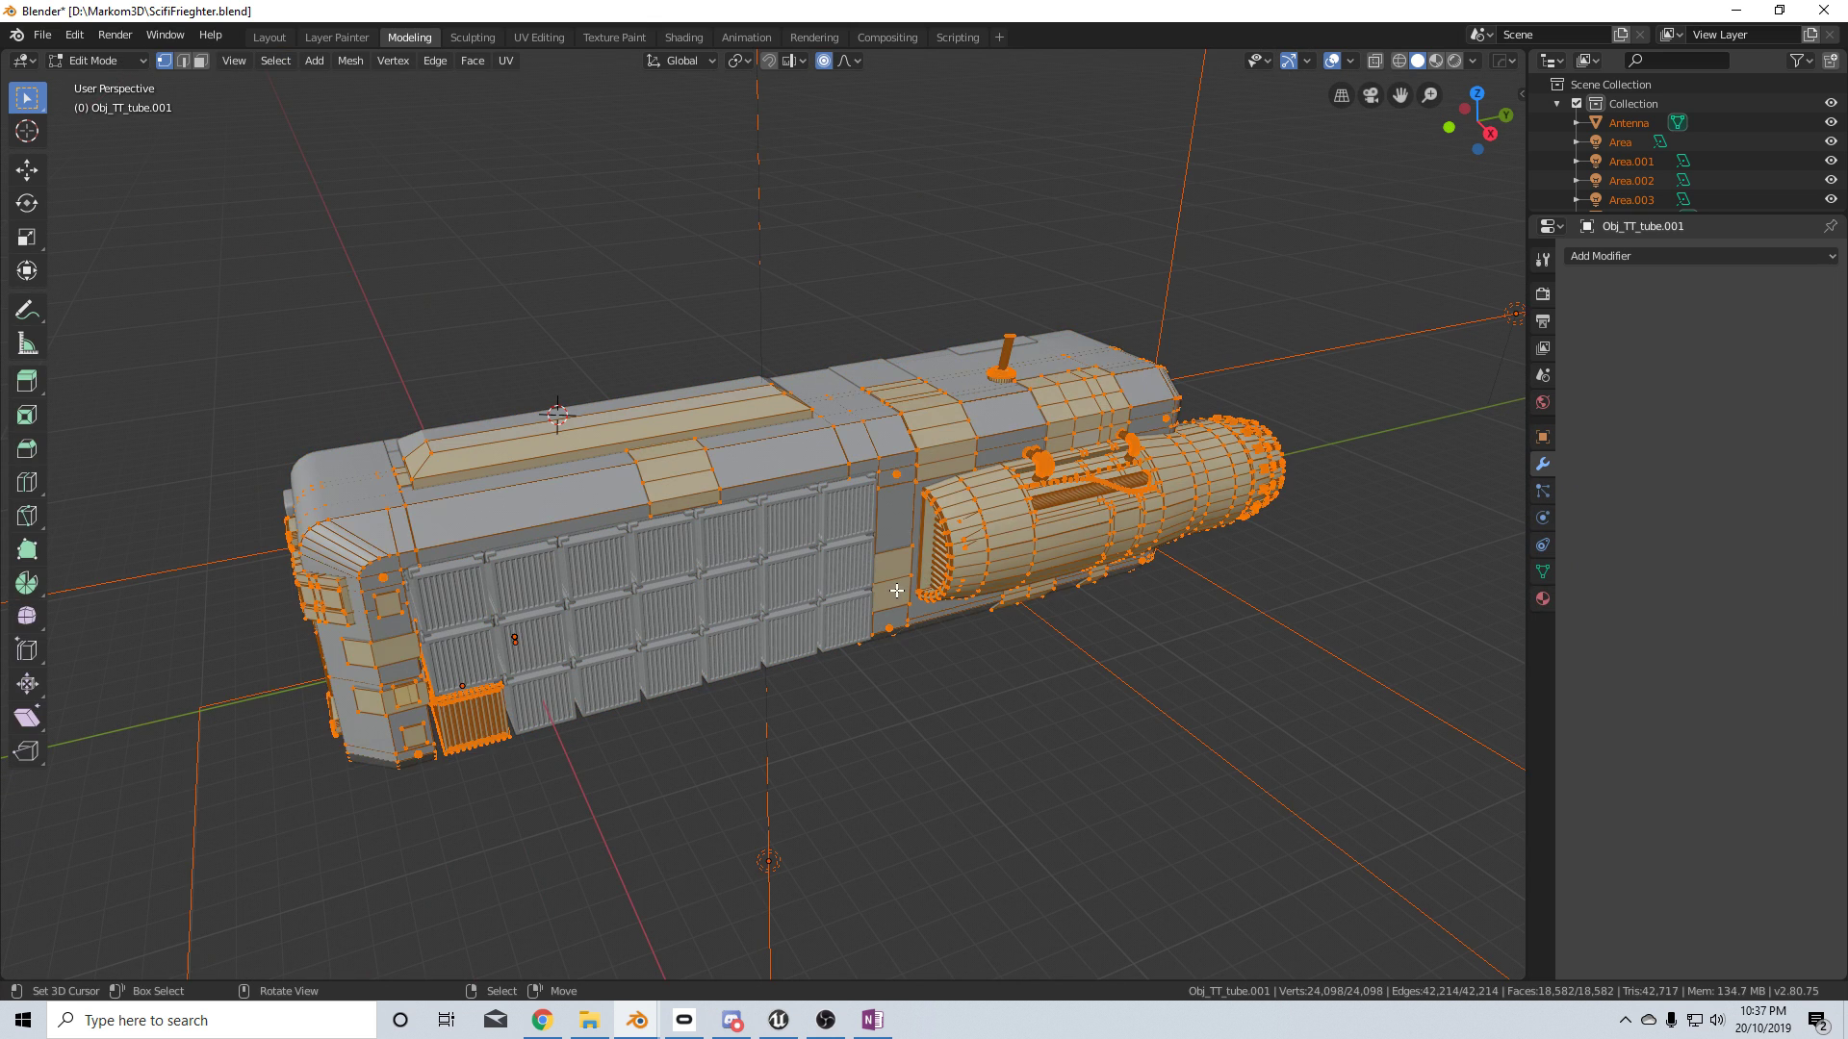
{"action": "key", "text": "u"}
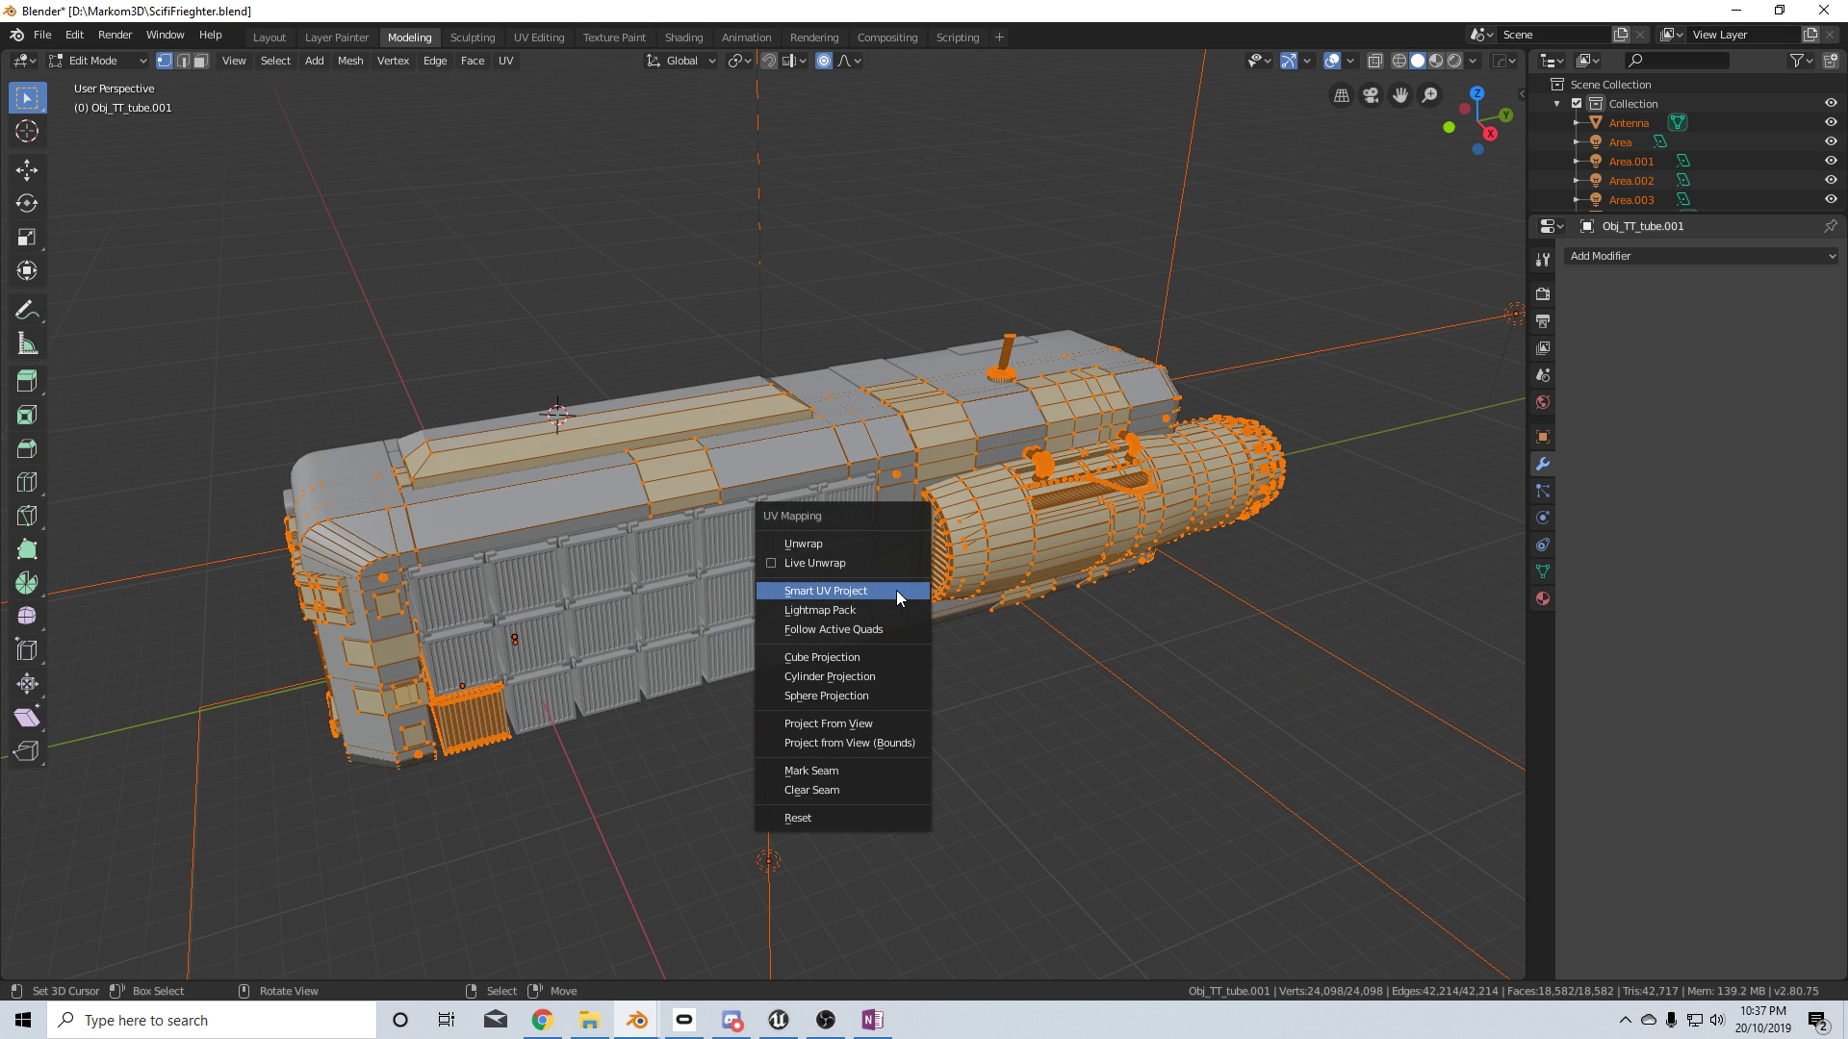
{"action": "left_click", "coordinate": [897, 591]}
{"action": "left_click", "coordinate": [915, 736]}
{"action": "key", "text": "Tab"}
{"action": "scroll", "coordinate": [939, 494], "scroll_direction": "down", "scroll_amount": 1}
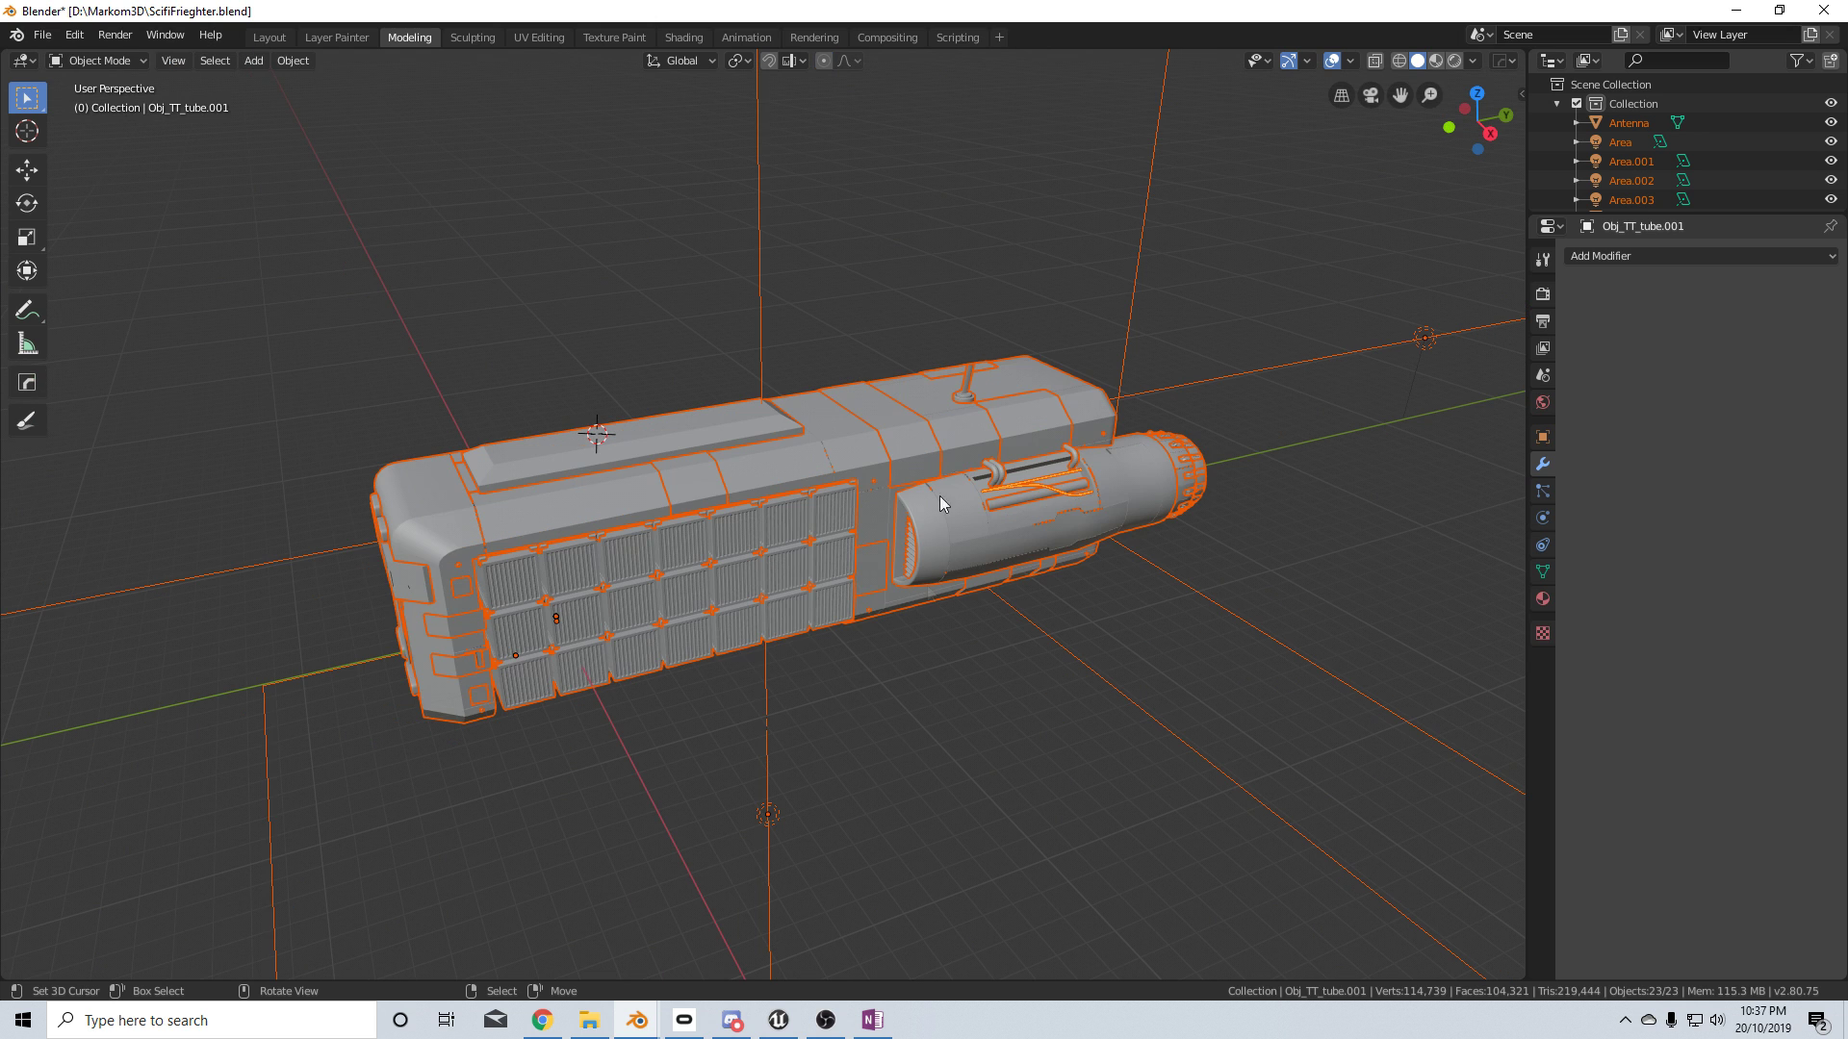
Pack the freighter's UV islands with UVPackmaster2, keeping a margin of 0.005 and a rotation step of 90
{"action": "left_click", "coordinate": [539, 38]}
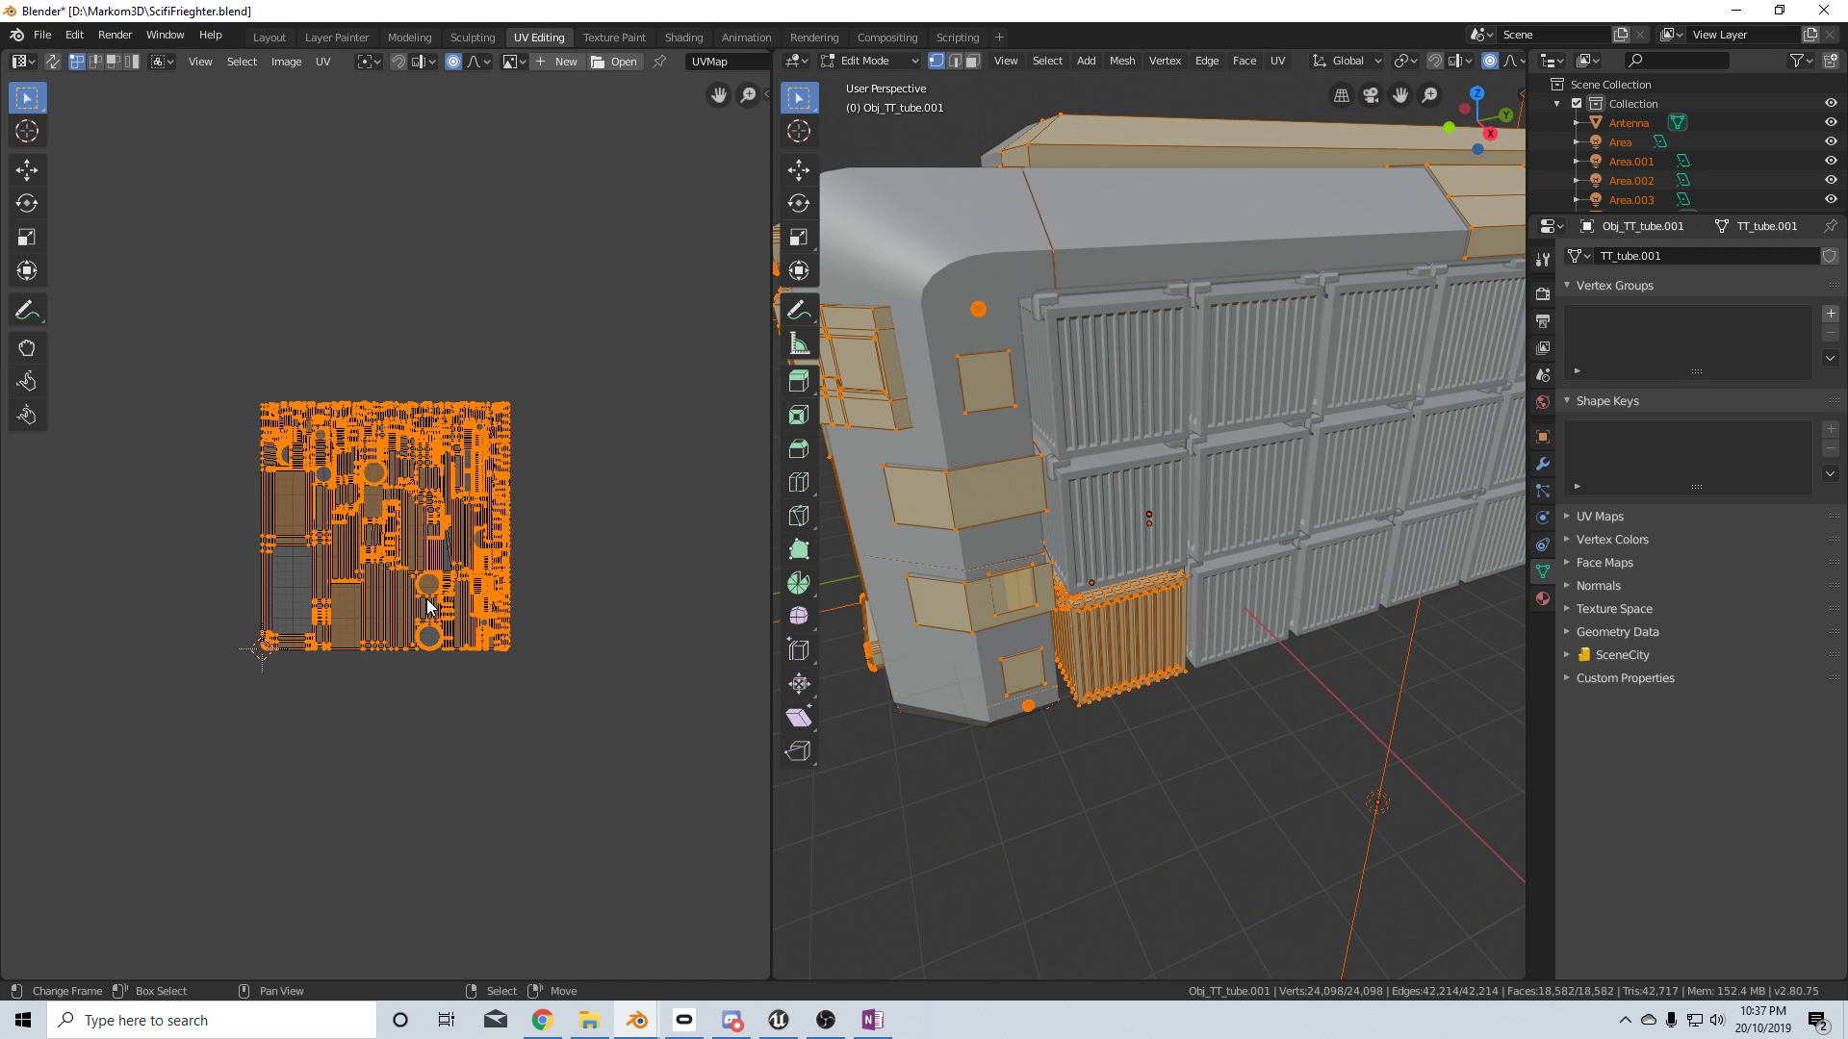
{"action": "key", "text": "n"}
{"action": "left_click", "coordinate": [761, 269]}
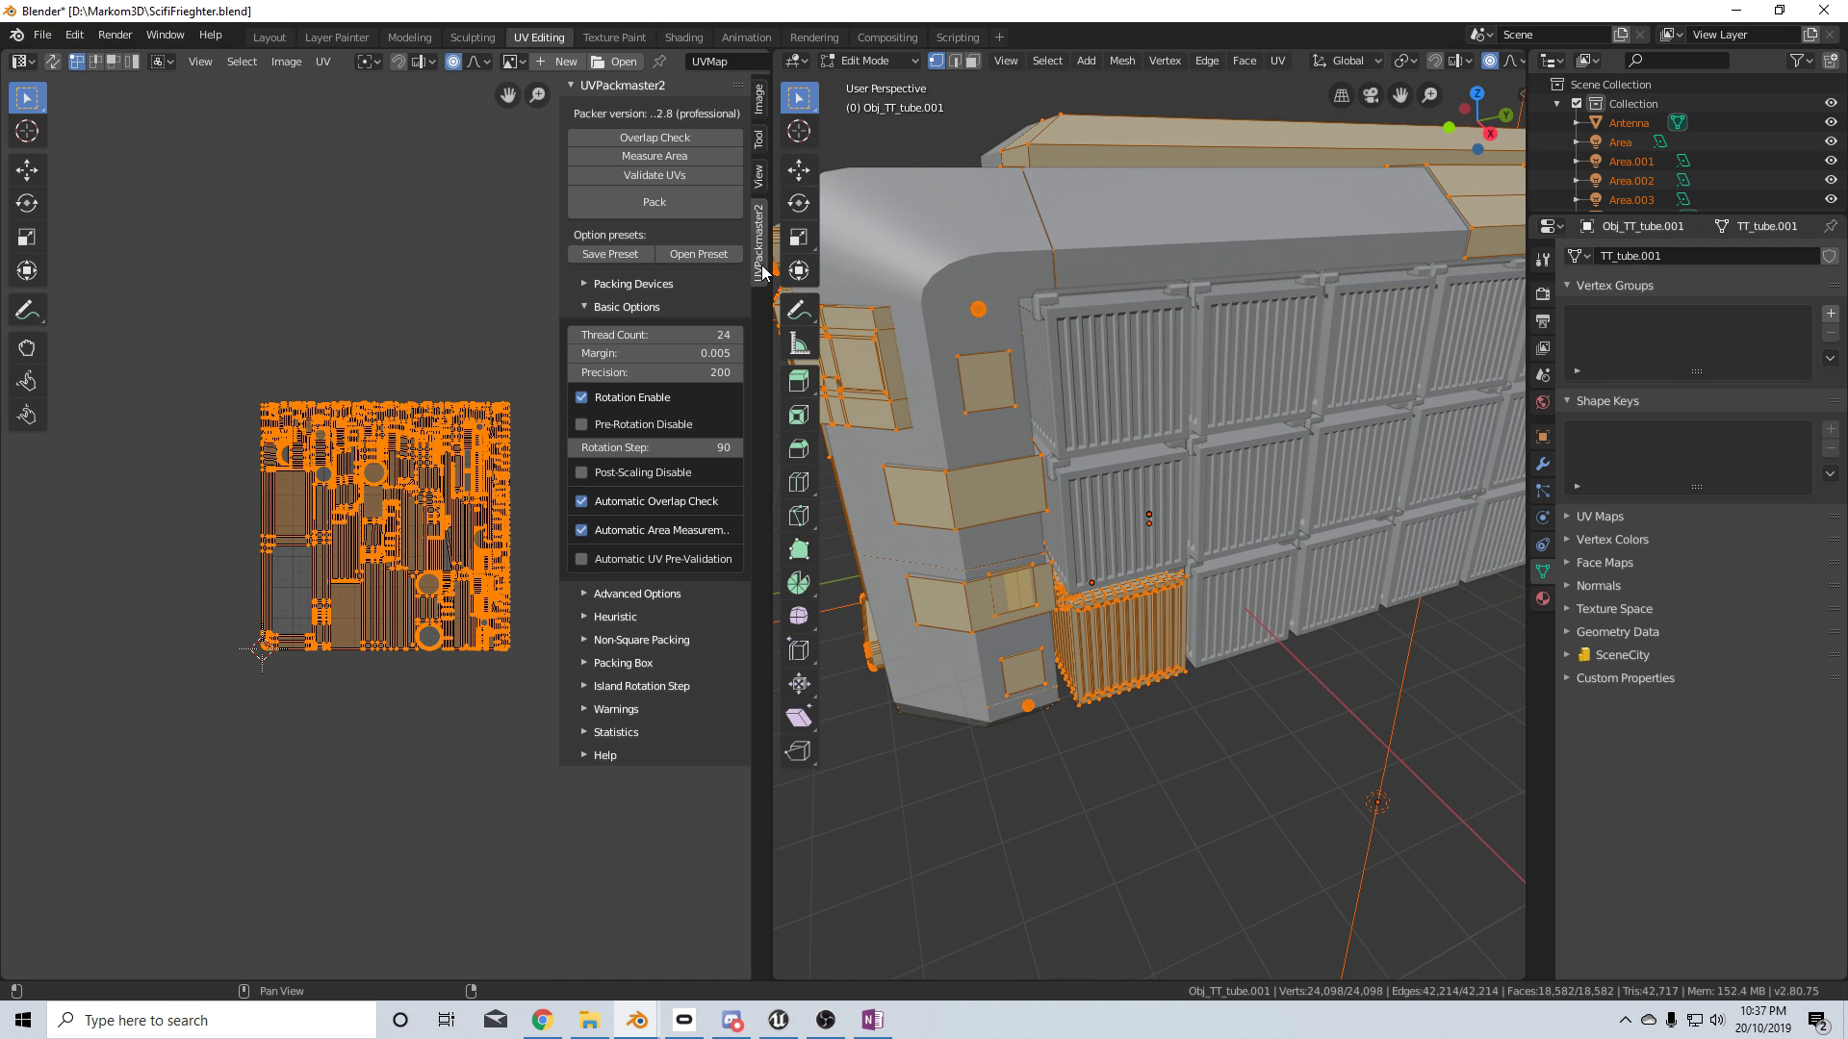
{"action": "scroll", "coordinate": [451, 494], "scroll_direction": "up", "scroll_amount": 4}
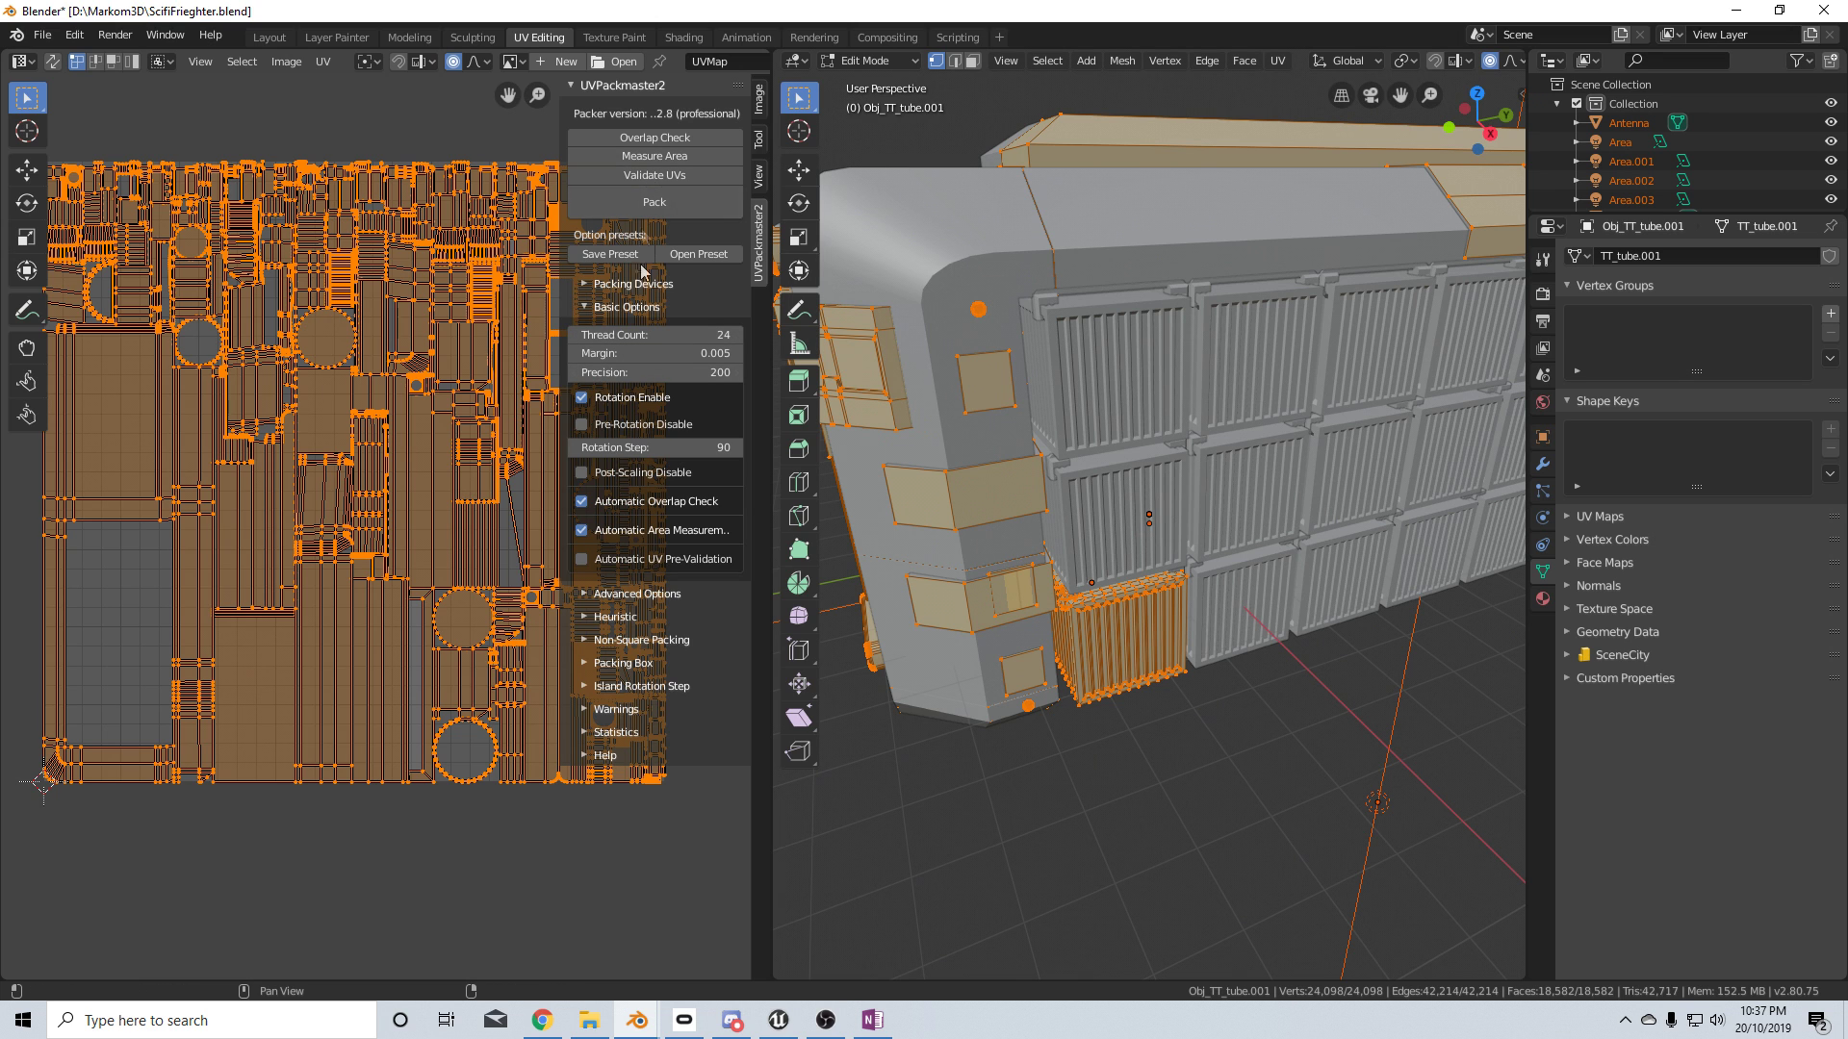
{"action": "left_click", "coordinate": [654, 202]}
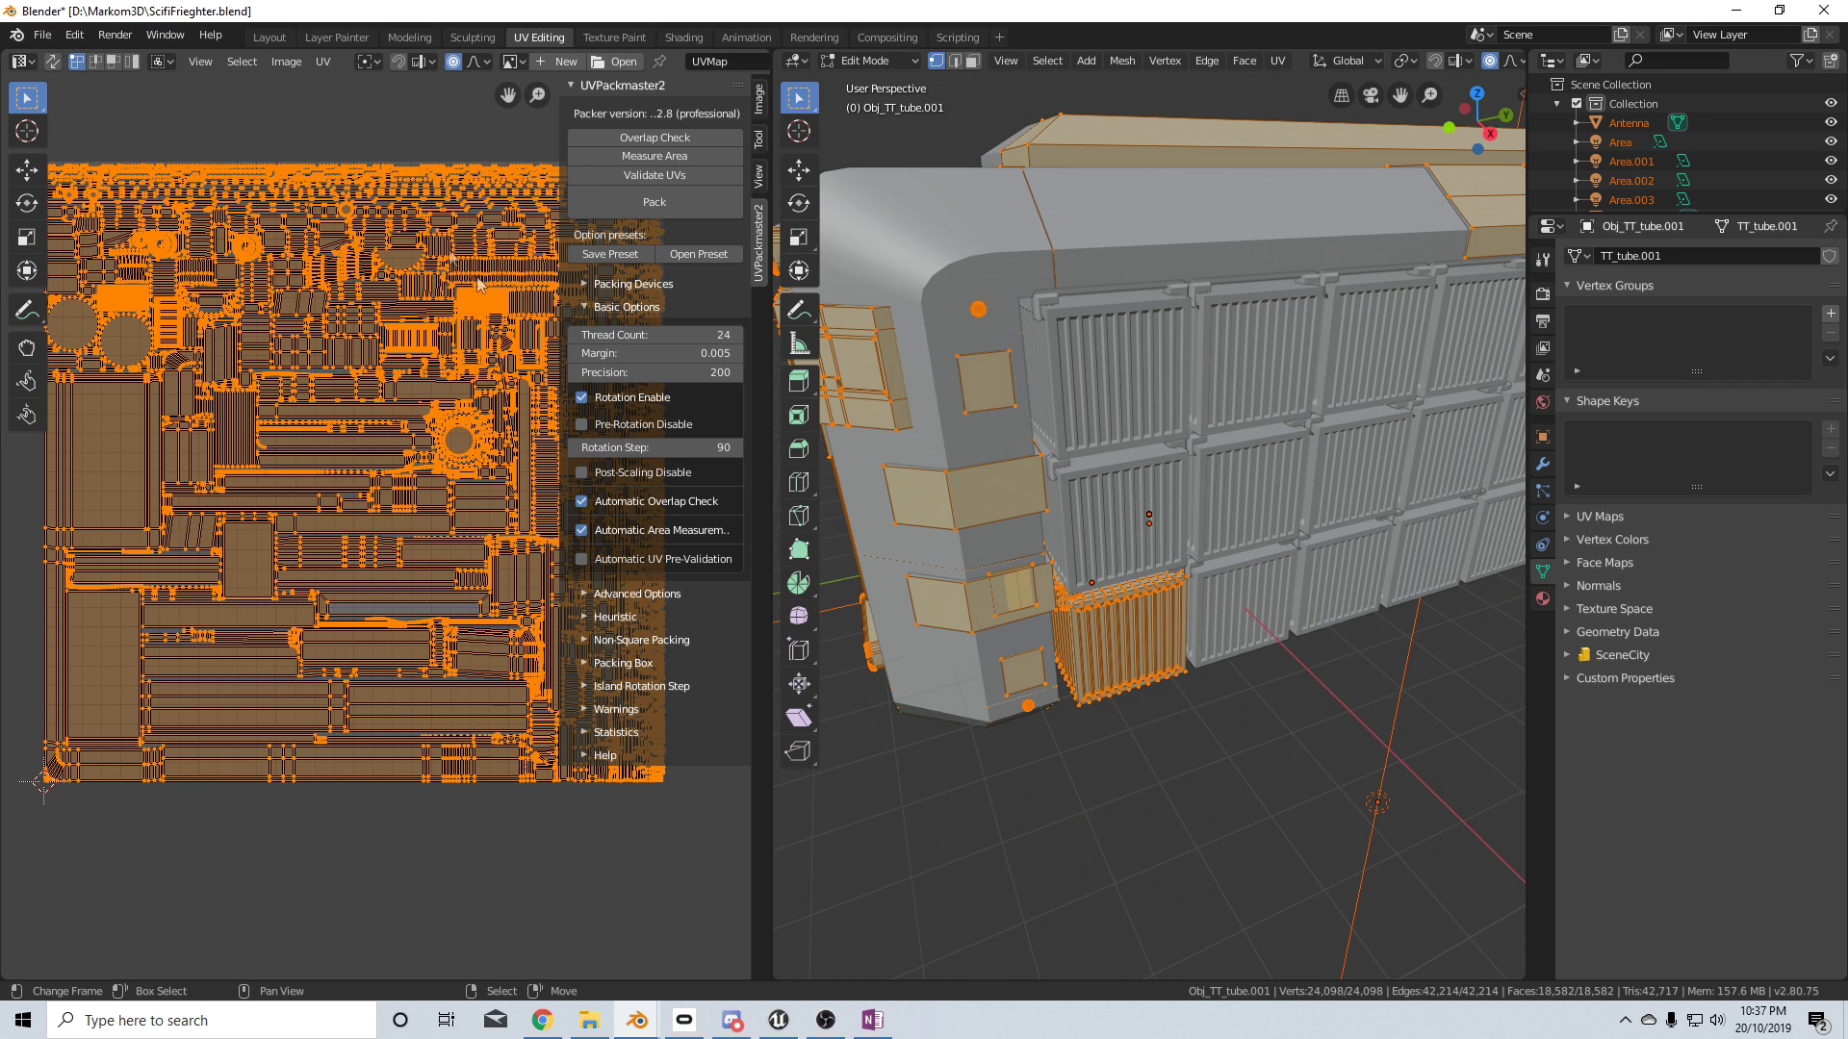
Return to the Layer Painter workspace, add a fill layer to the Clay material and darken its color to near black
{"action": "left_click", "coordinate": [337, 37]}
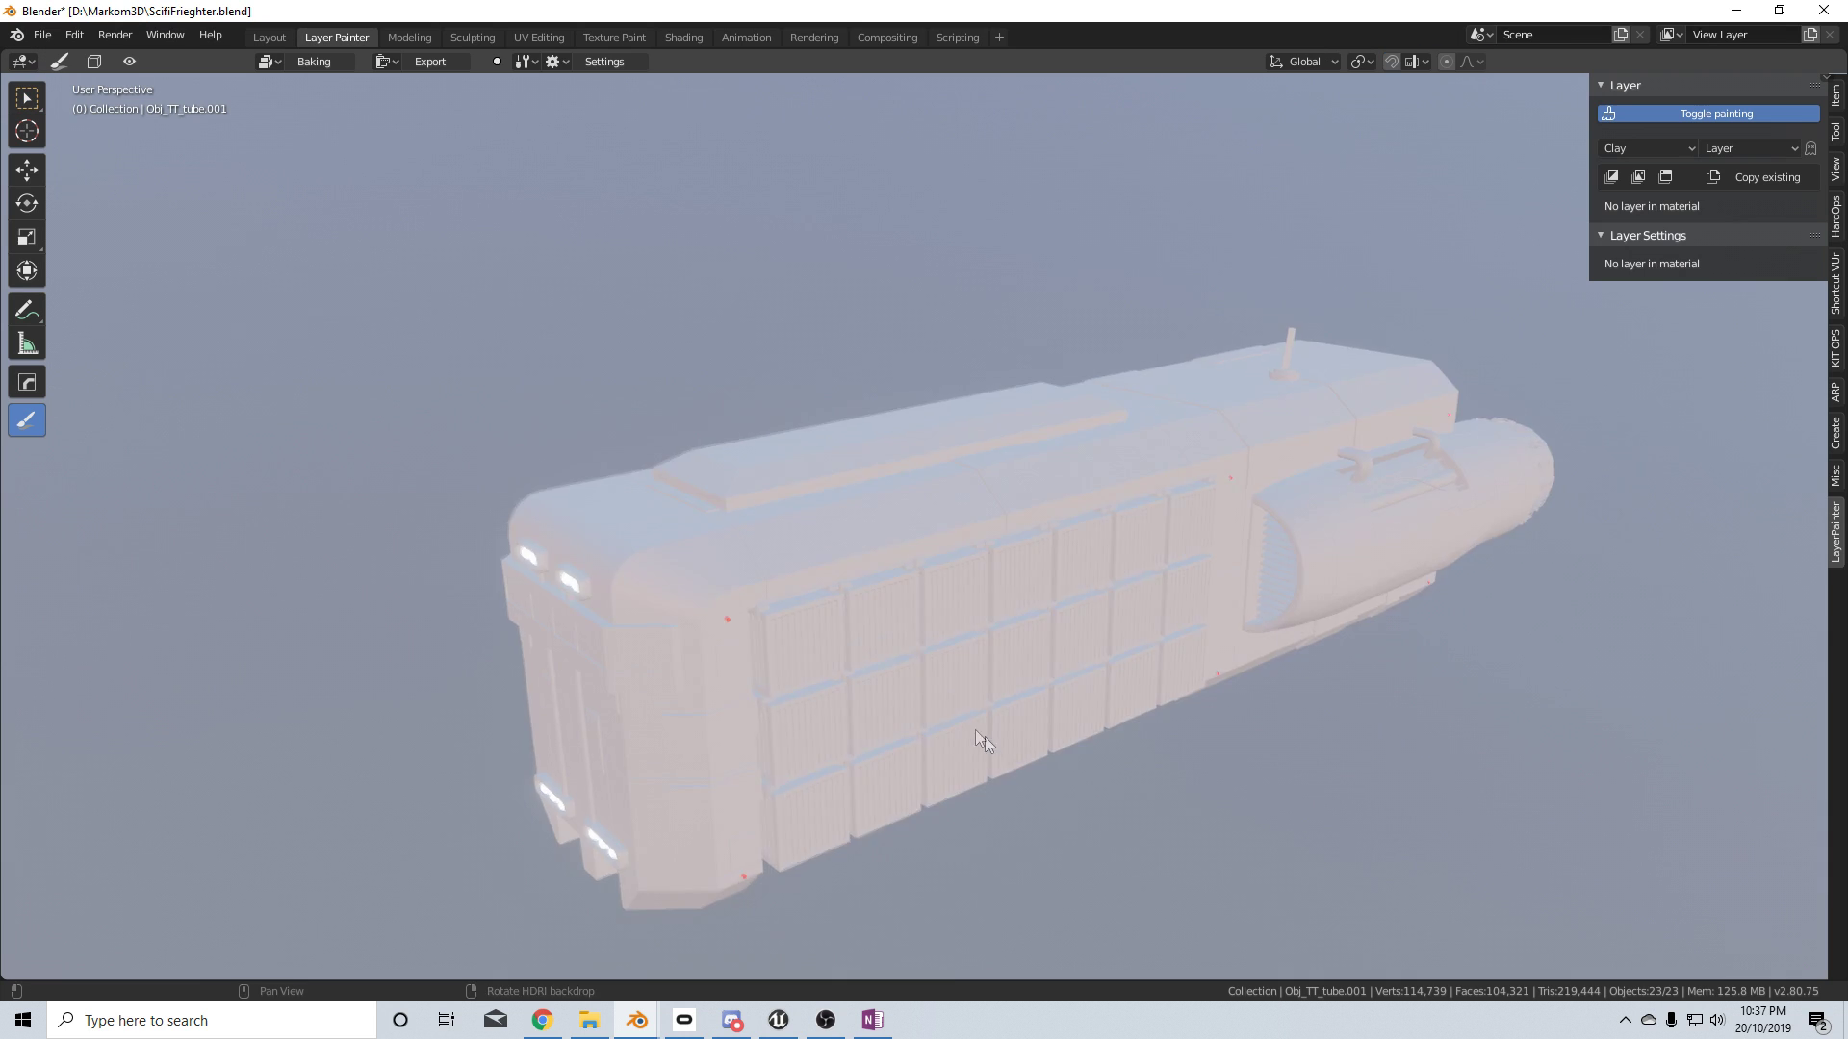
{"action": "middle_click_drag", "start_coordinate": [984, 736], "coordinate": [952, 622], "text": "shift"}
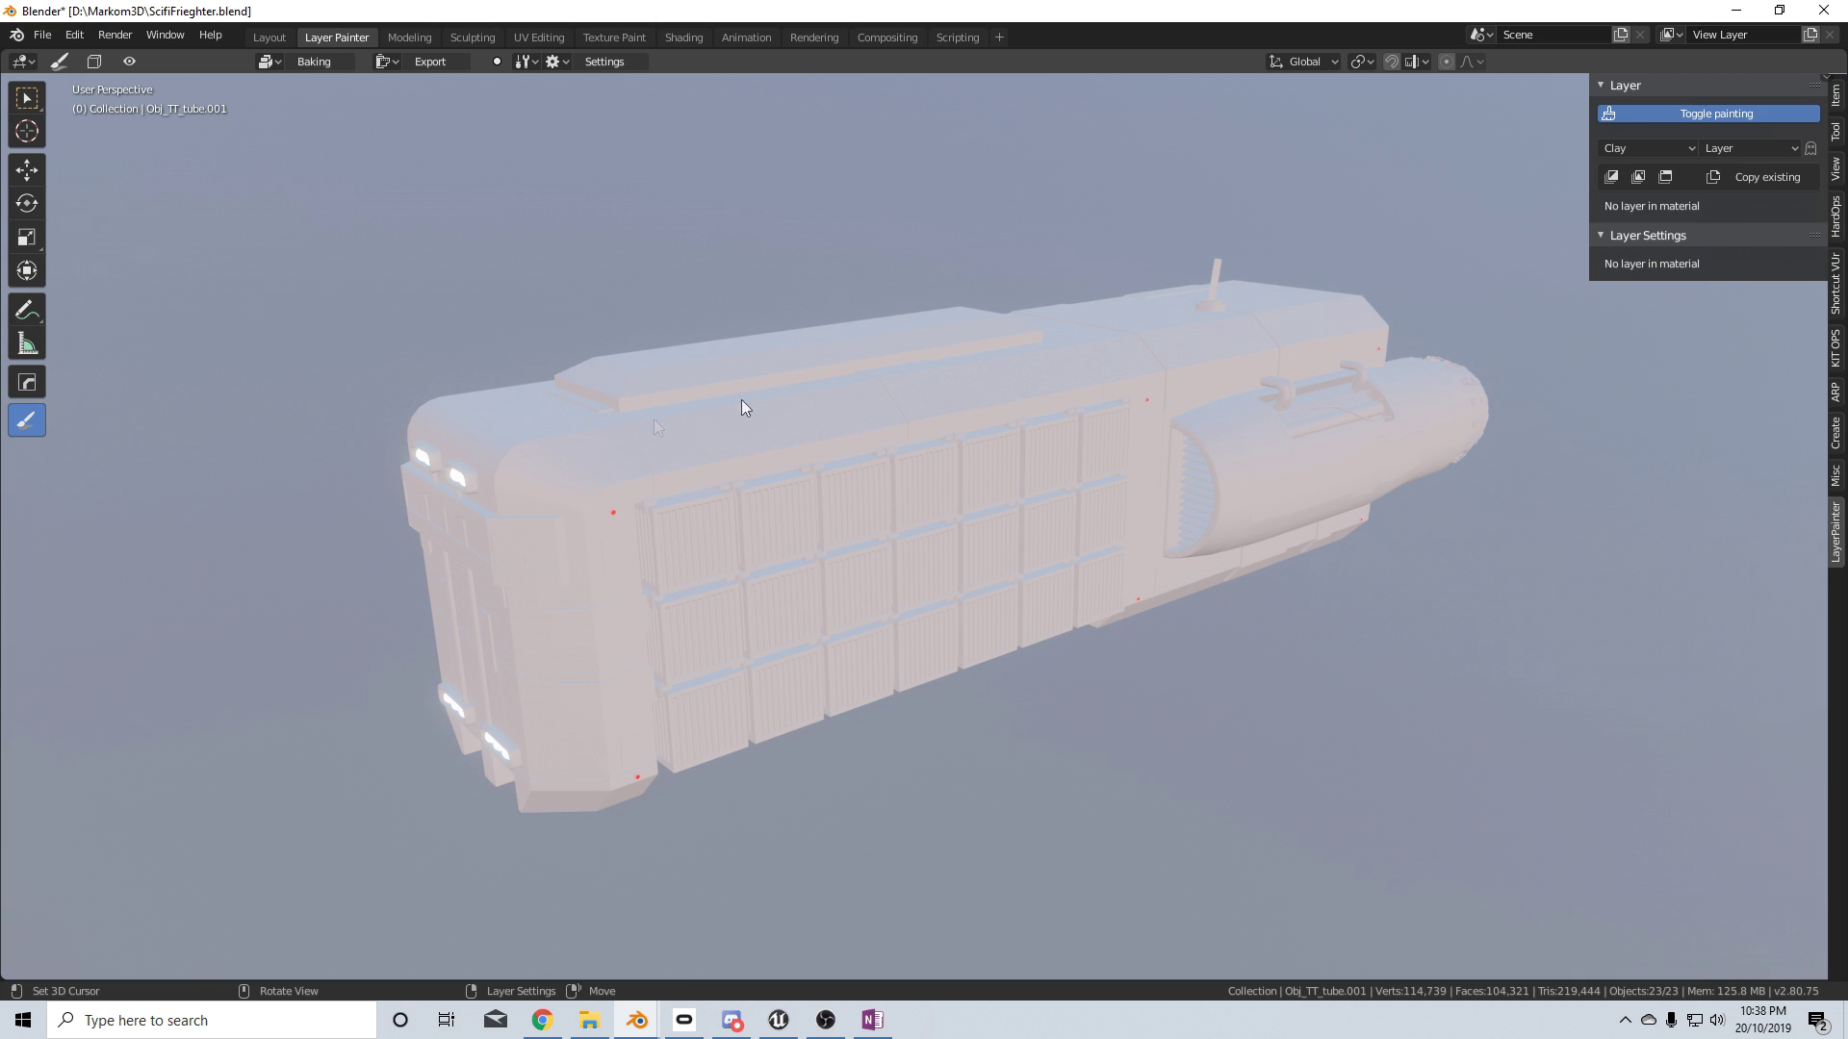
{"action": "left_click", "coordinate": [1618, 176]}
{"action": "left_click", "coordinate": [1612, 270]}
{"action": "left_click", "coordinate": [1748, 410]}
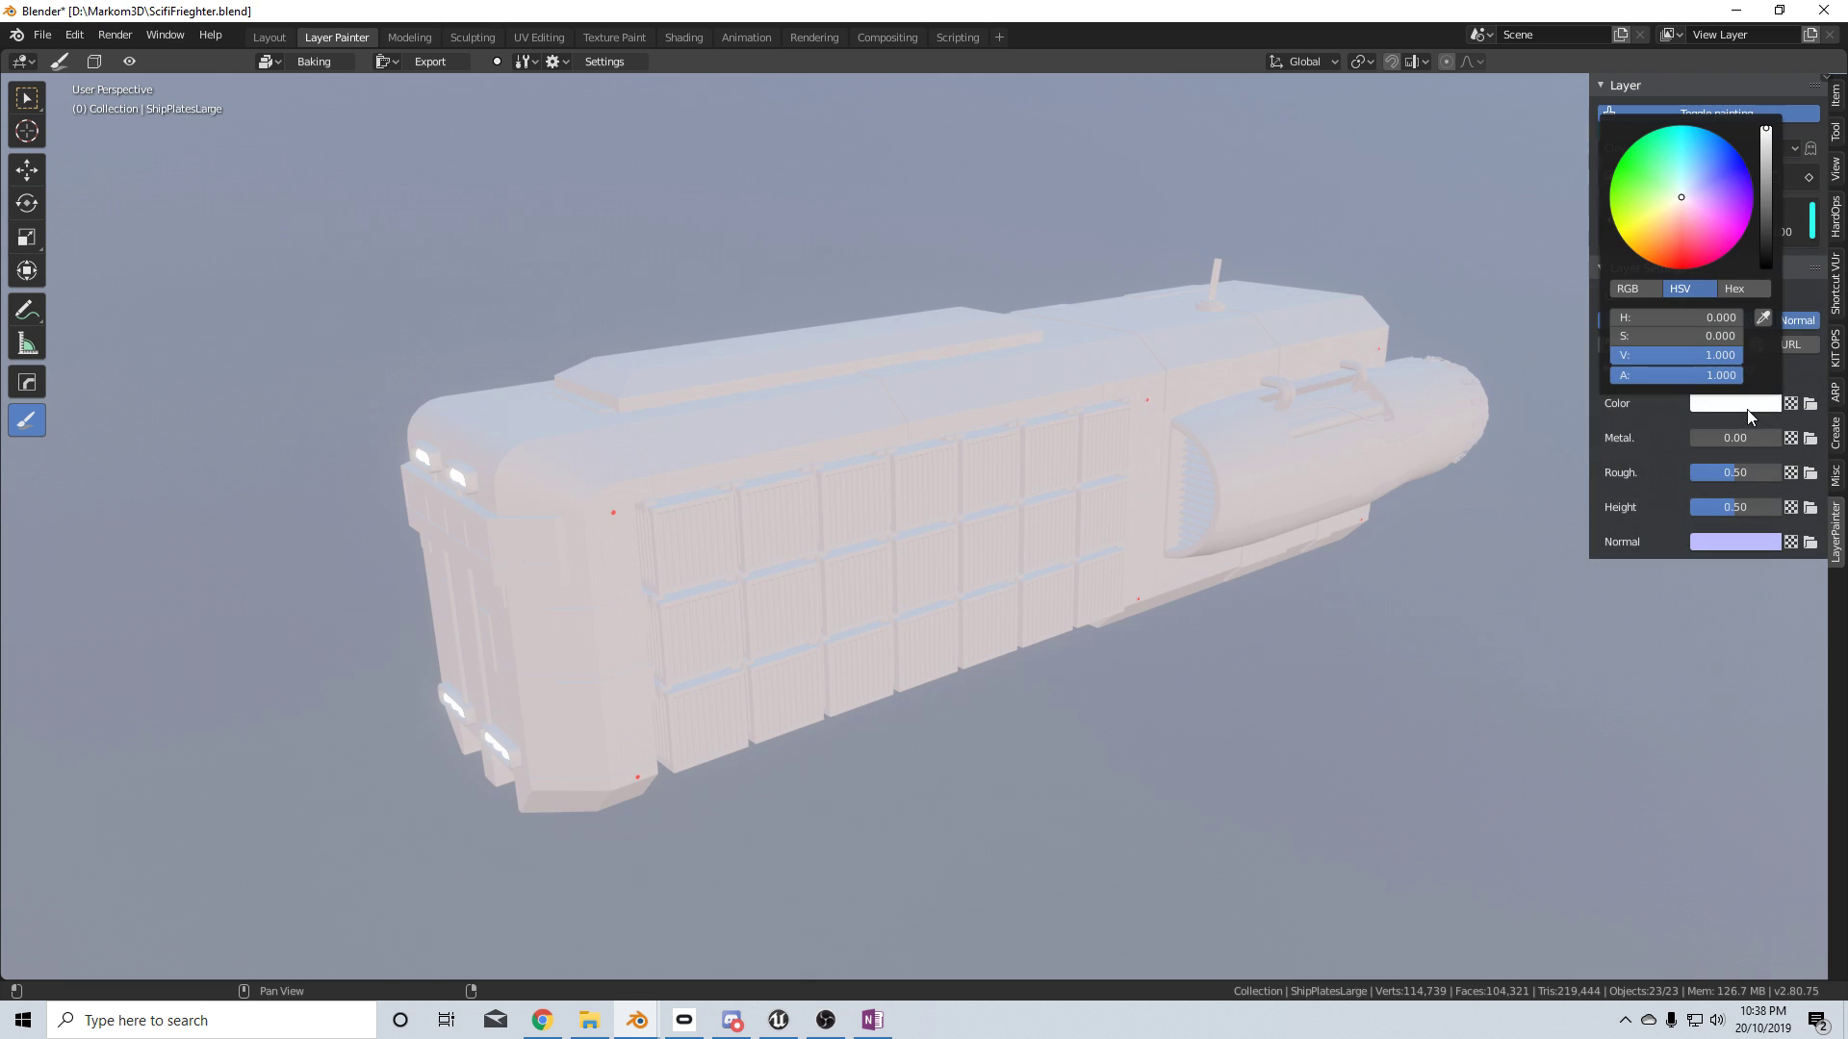
{"action": "left_click_drag", "start_coordinate": [1767, 145], "coordinate": [1766, 238]}
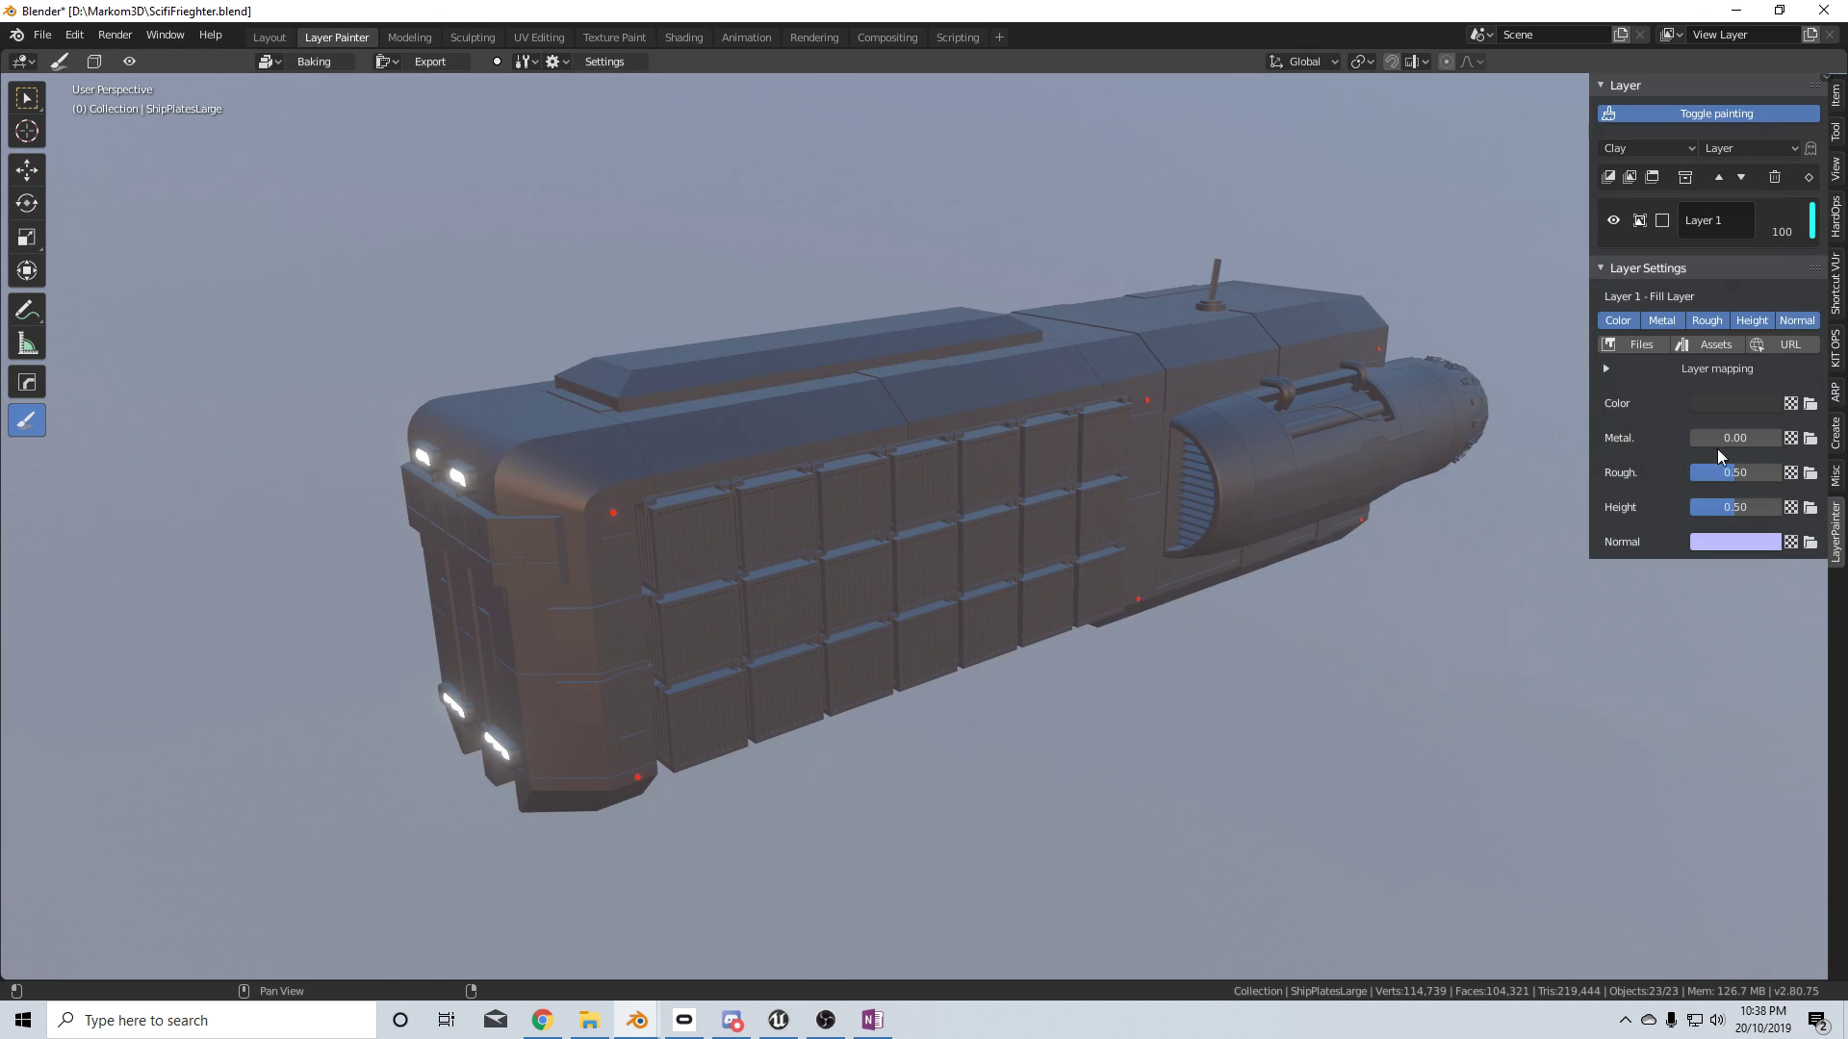
Set Layer 1's metalness to 1.00 and roughness to 0.14, then inspect the freighter's reflections
{"action": "left_click_drag", "start_coordinate": [1717, 439], "coordinate": [1703, 475]}
{"action": "middle_click_drag", "start_coordinate": [1155, 539], "coordinate": [1441, 537]}
{"action": "scroll", "coordinate": [1232, 566], "scroll_direction": "up", "scroll_amount": 4}
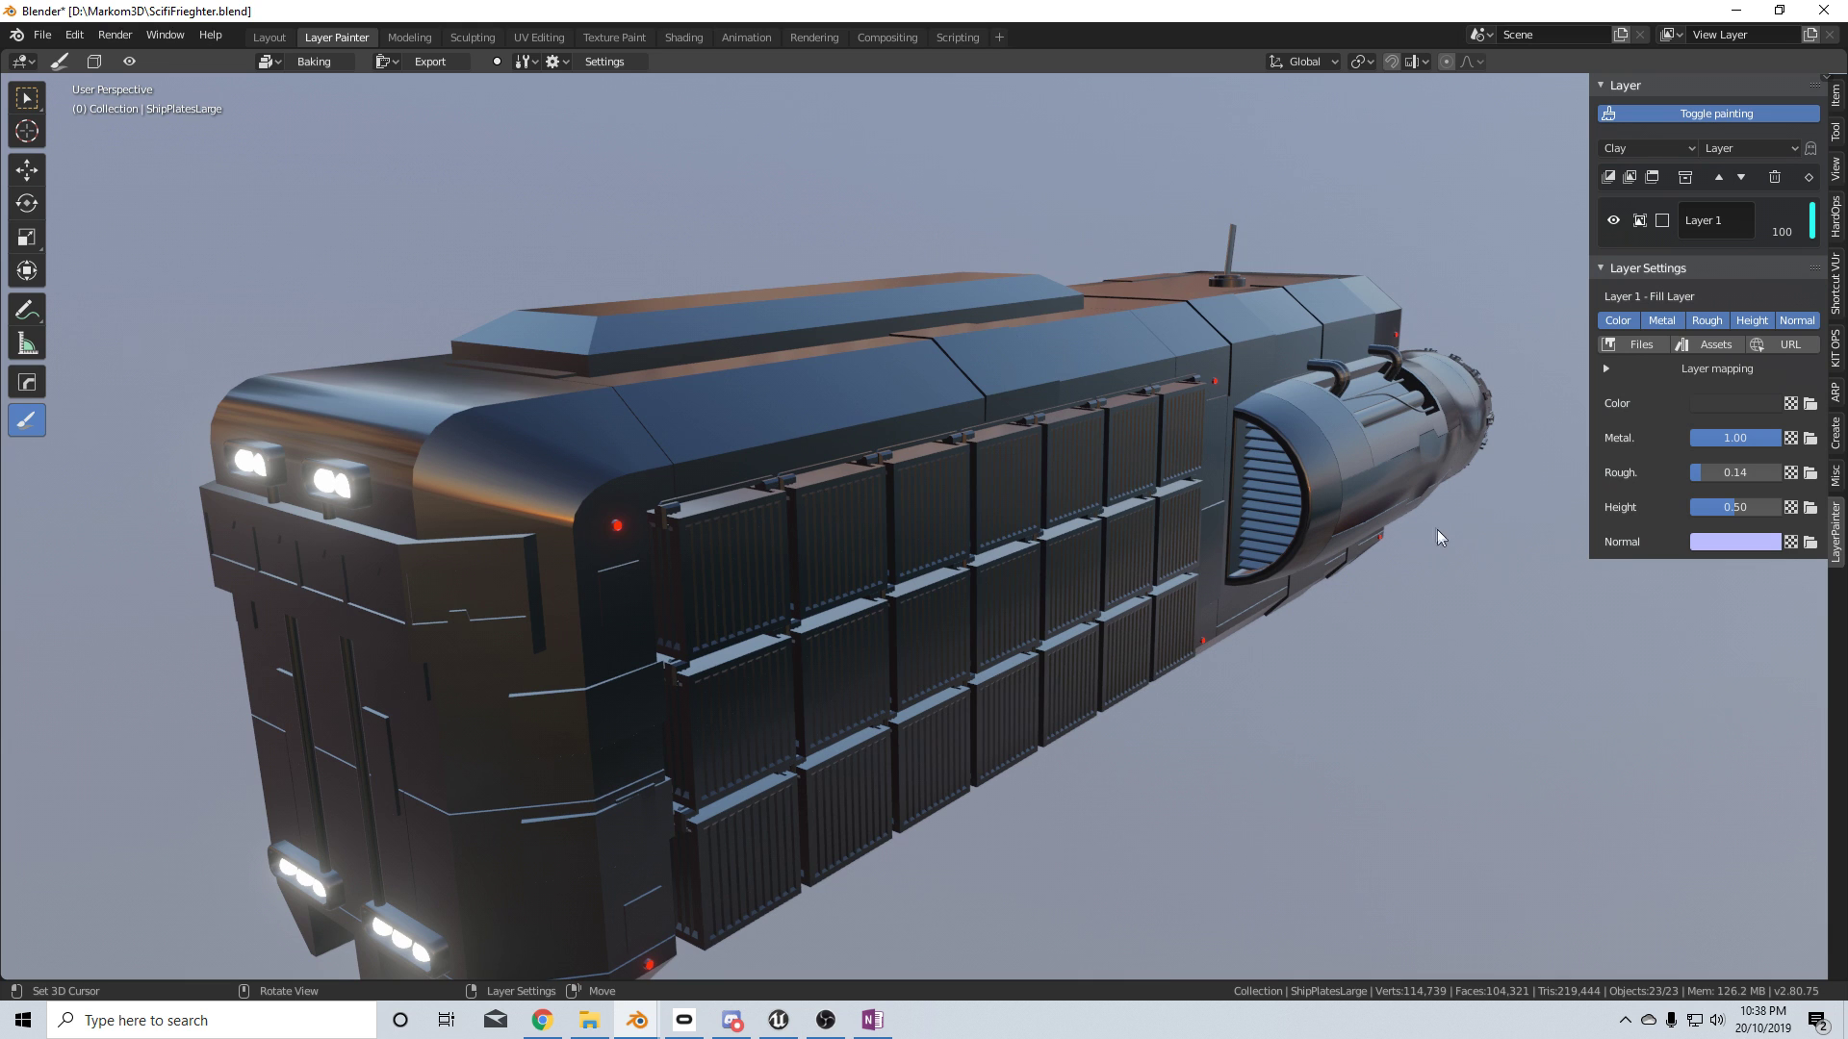
Add a second fill layer and give it a pale grey-green color with H 0.449, S 0.084 and V 0.673
{"action": "left_click", "coordinate": [1608, 177]}
{"action": "left_click", "coordinate": [1735, 460]}
{"action": "left_click_drag", "start_coordinate": [1747, 412], "coordinate": [1698, 412]}
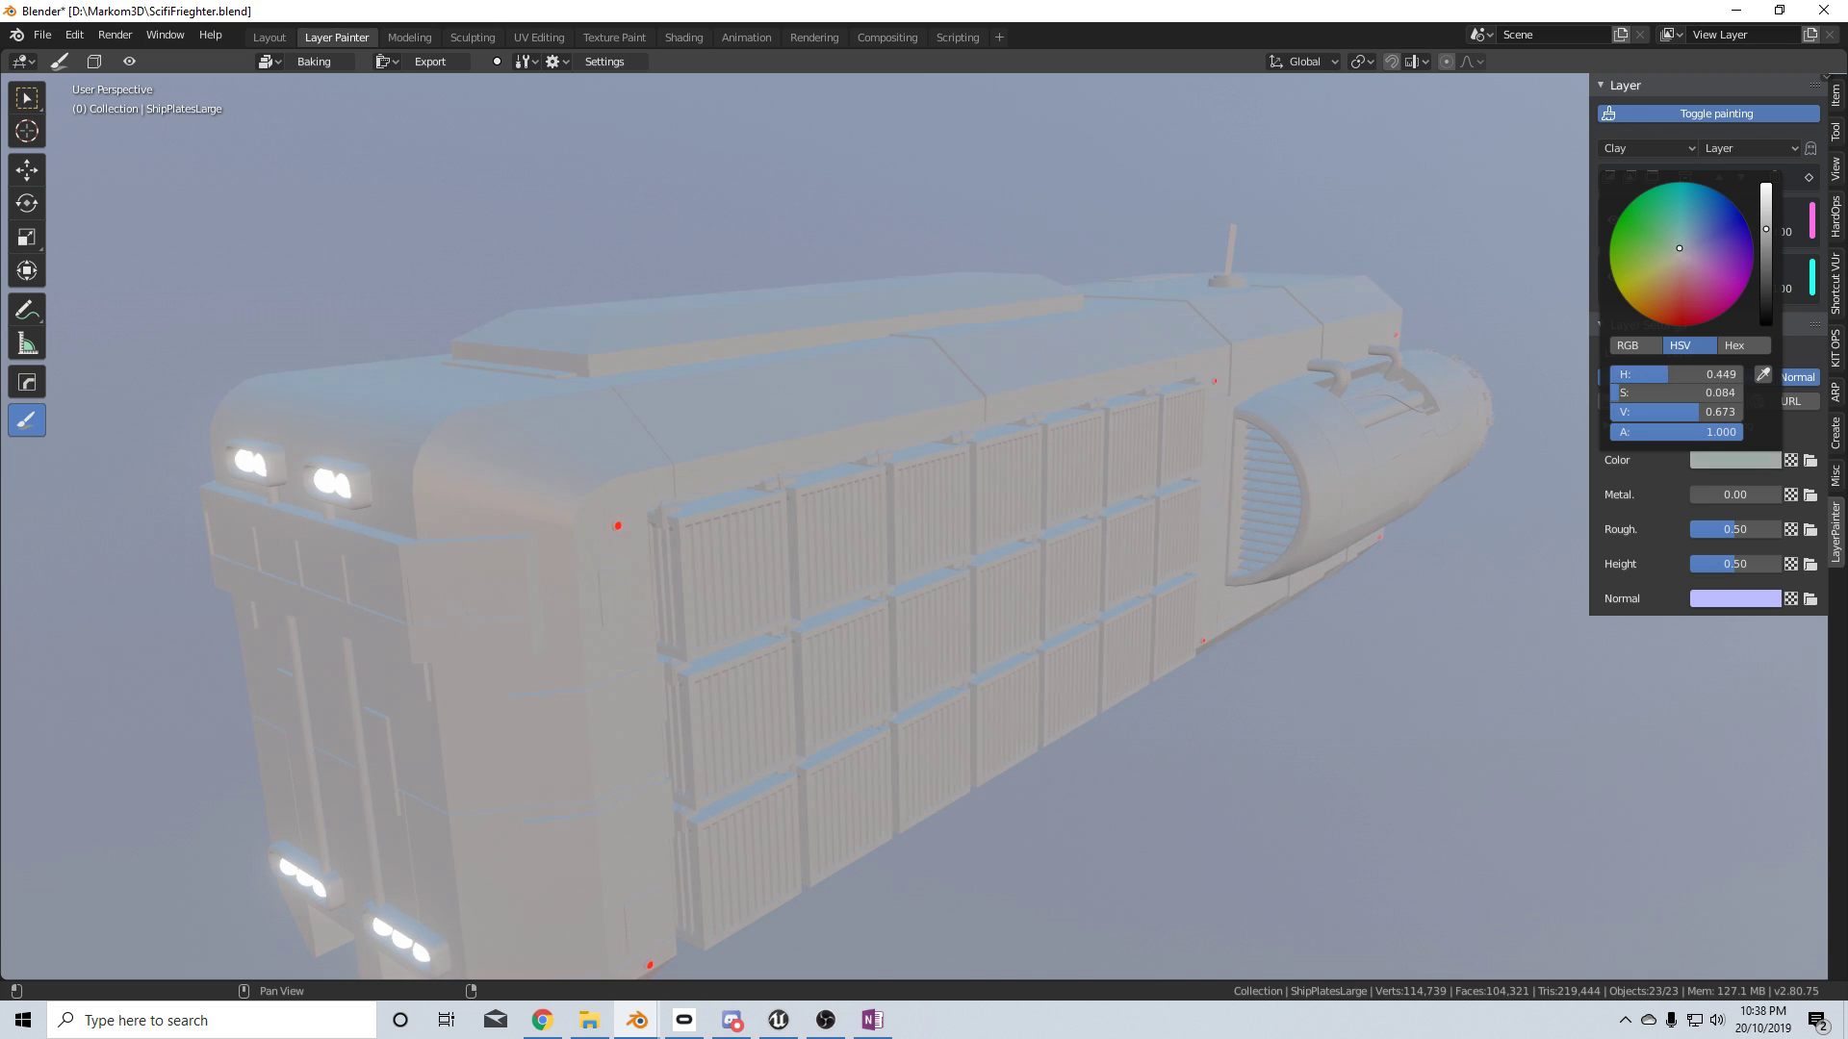
{"action": "middle_click_drag", "start_coordinate": [1147, 792], "coordinate": [1472, 553]}
{"action": "scroll", "coordinate": [1041, 805], "scroll_direction": "down", "scroll_amount": 5}
Add a Rust Big mask to Layer 2 and set its Invert to 1.000
{"action": "left_click", "coordinate": [1662, 221]}
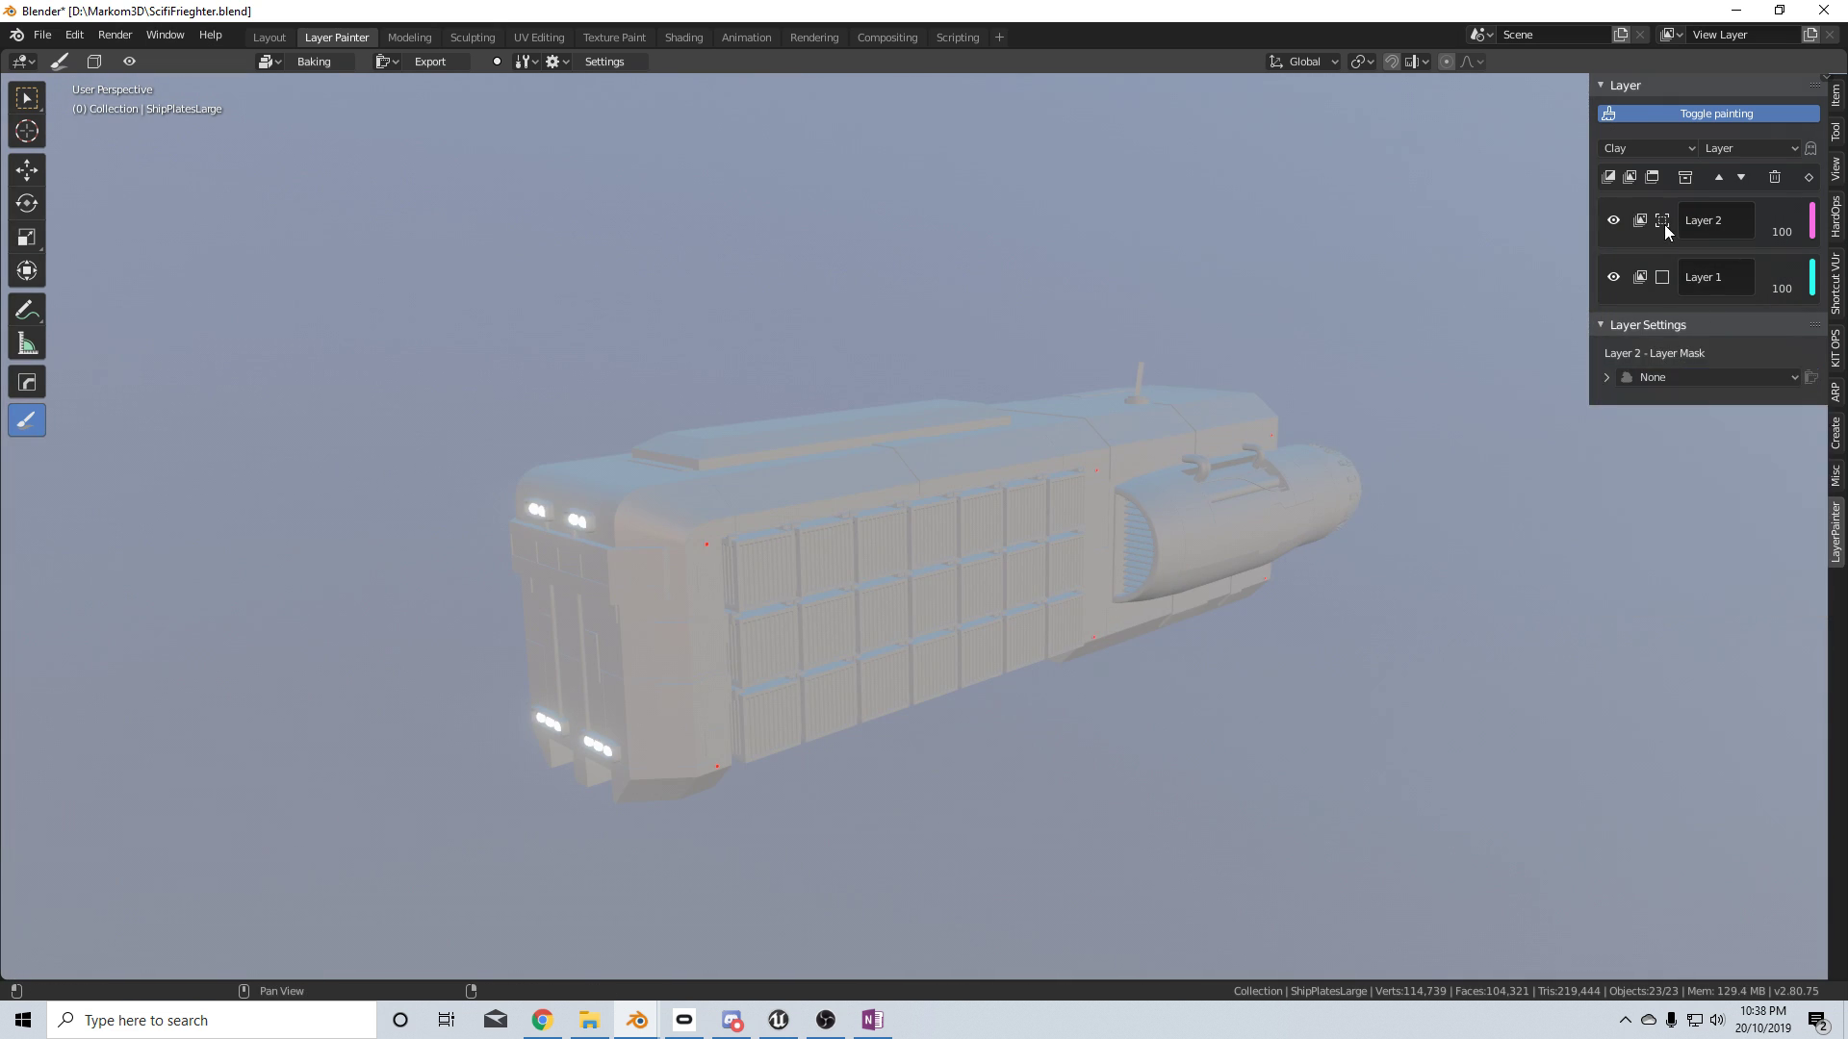
{"action": "left_click", "coordinate": [1680, 377]}
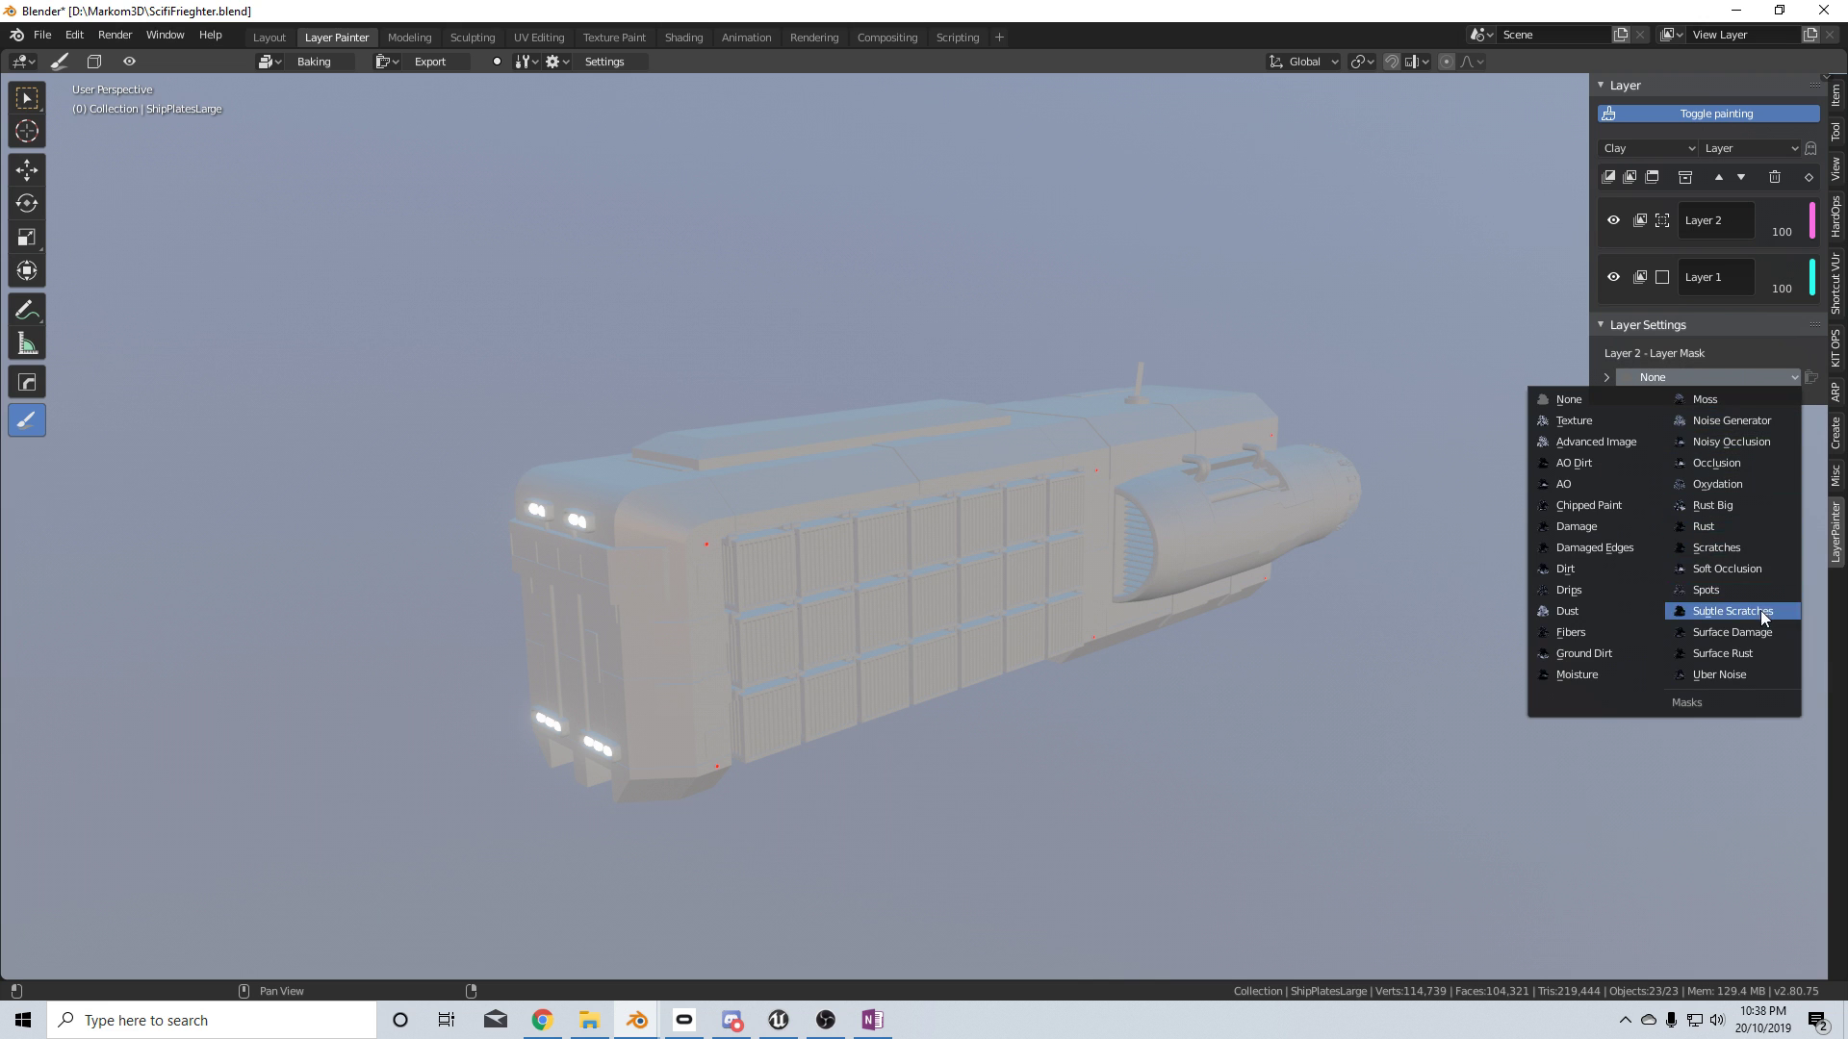
{"action": "left_click", "coordinate": [1748, 508]}
{"action": "middle_click_drag", "start_coordinate": [1277, 637], "coordinate": [951, 673]}
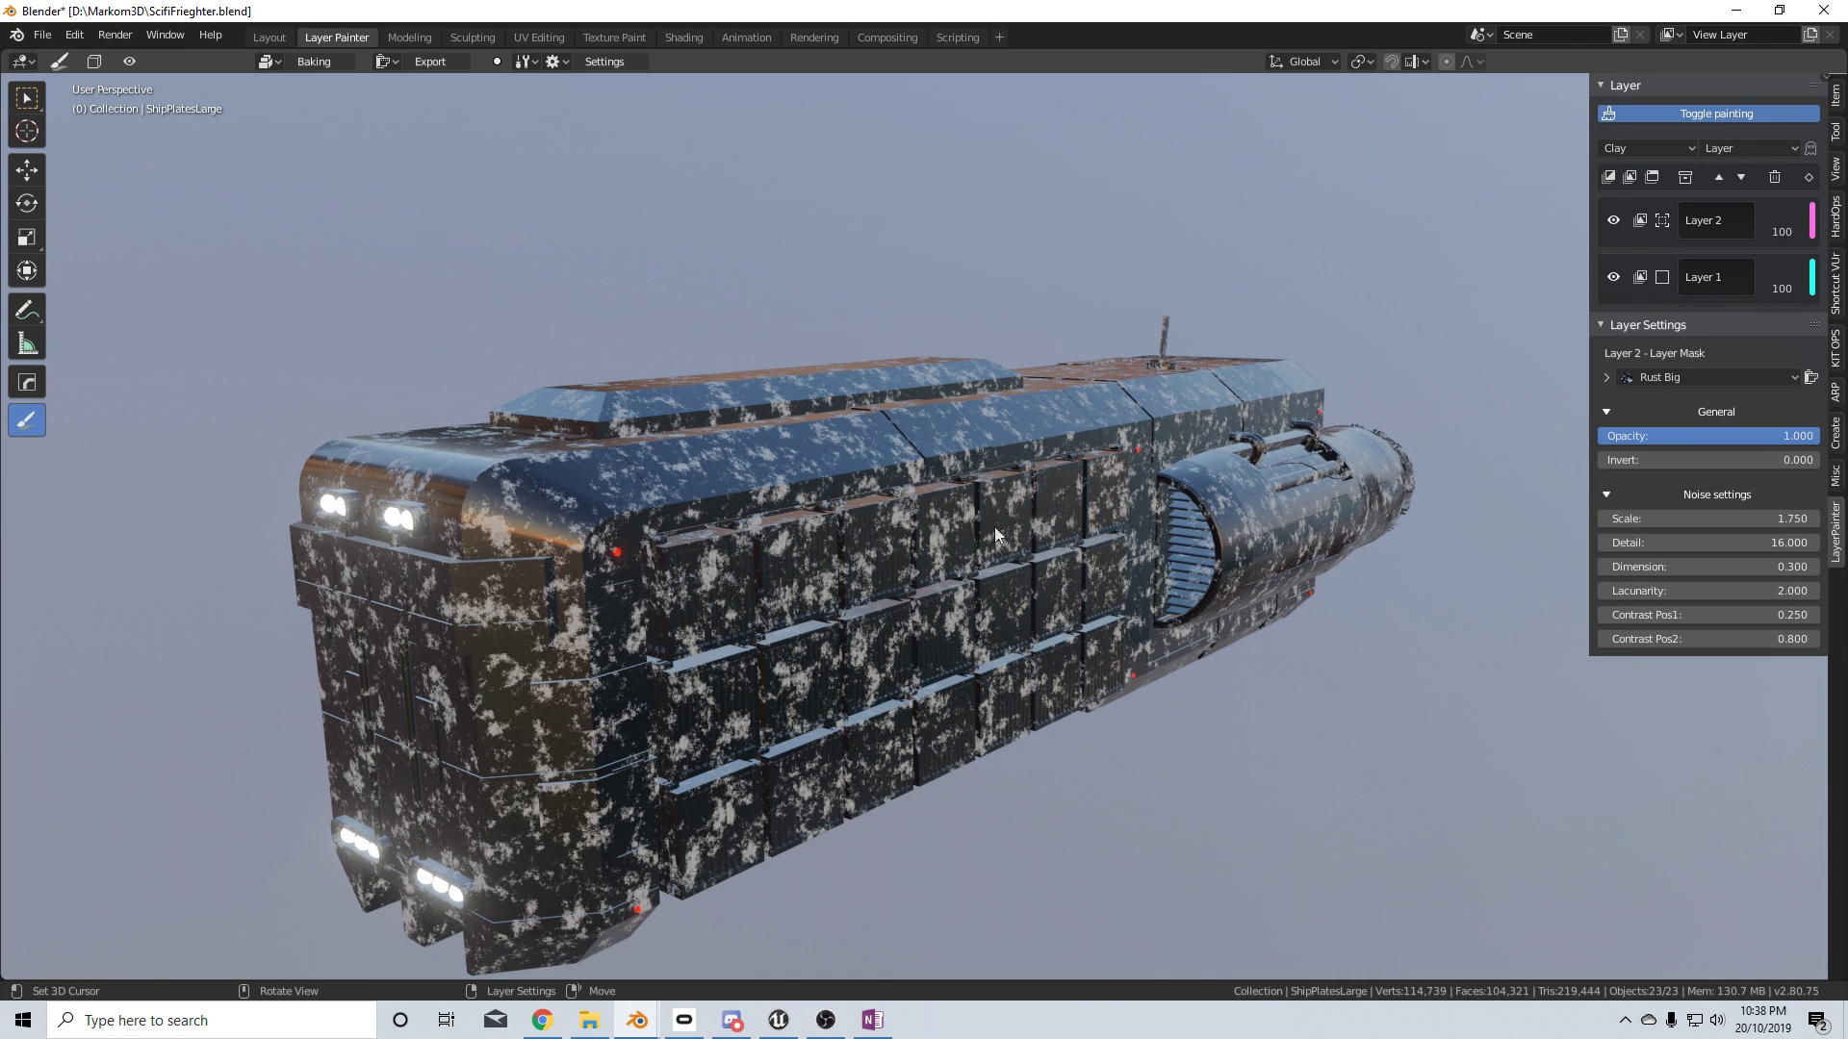
{"action": "left_click_drag", "start_coordinate": [1614, 464], "coordinate": [1819, 465]}
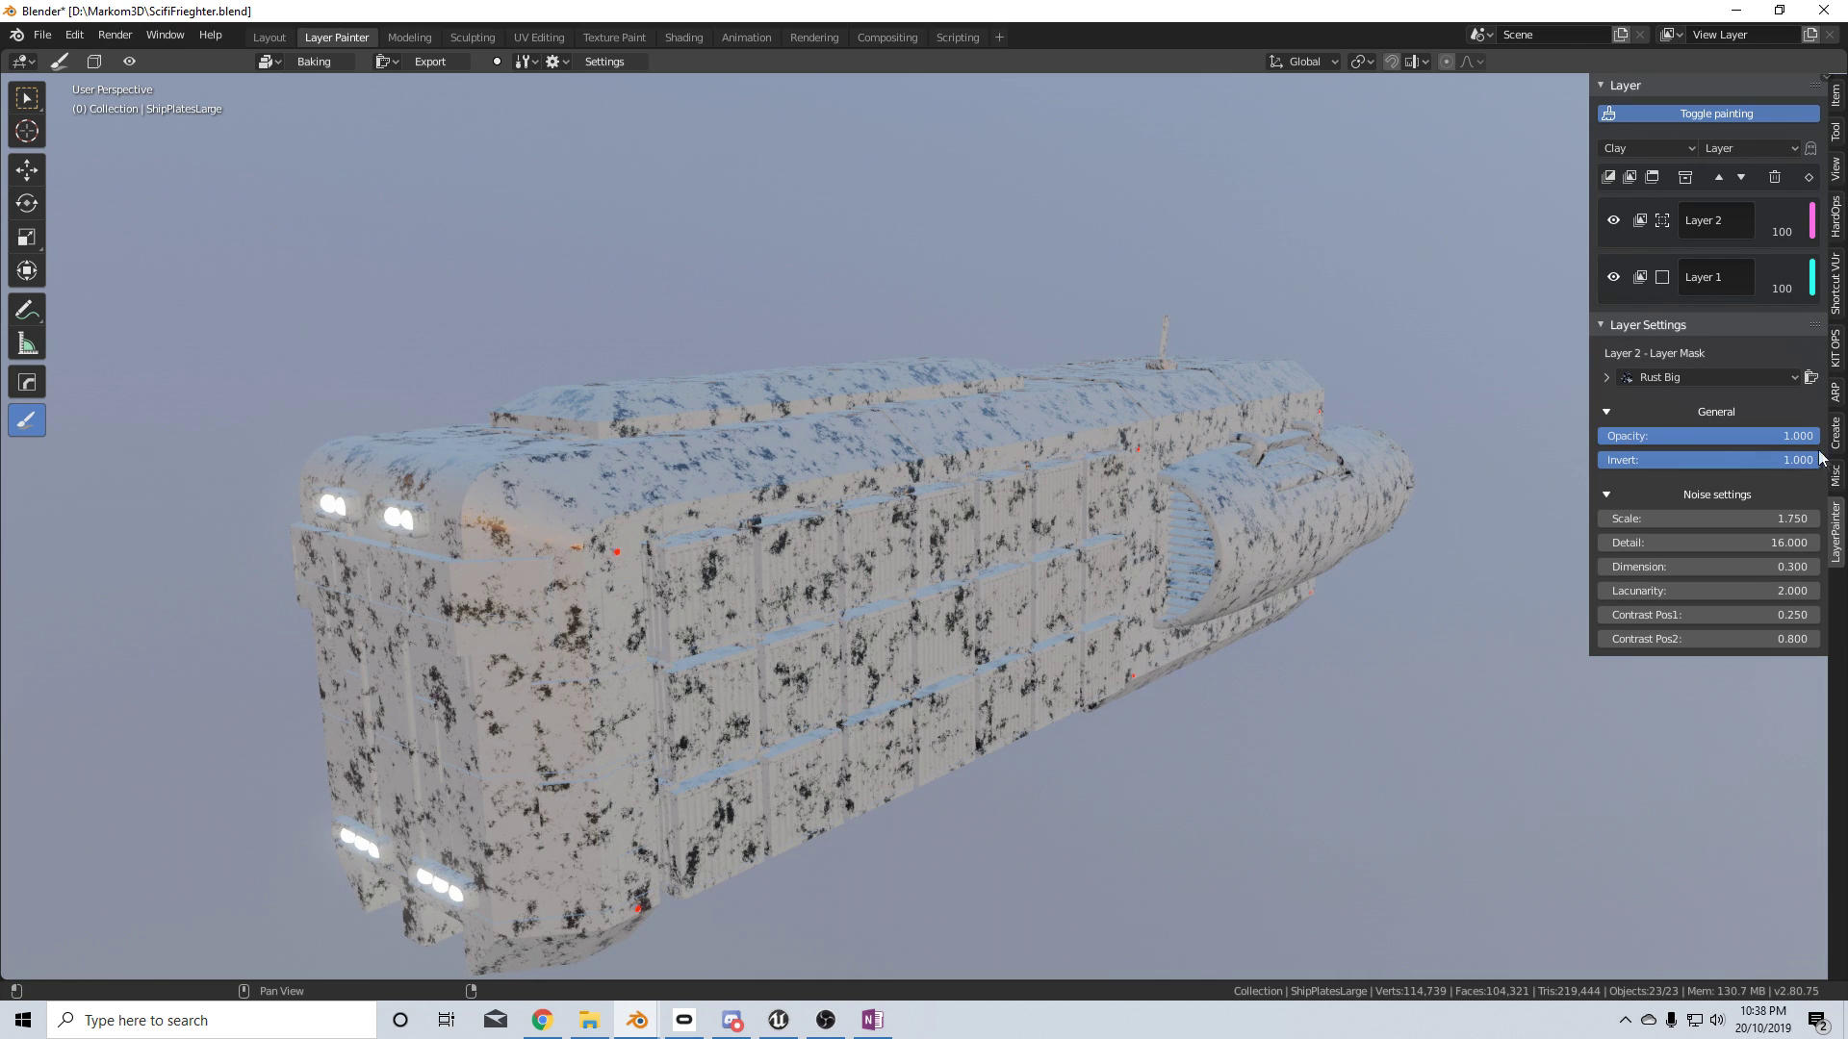
Check Layer 2's fill color, then set its Rust Big mask's noise Scale to 4.650 and Detail to 14.000
{"action": "left_click", "coordinate": [1641, 223]}
{"action": "left_click", "coordinate": [1726, 461]}
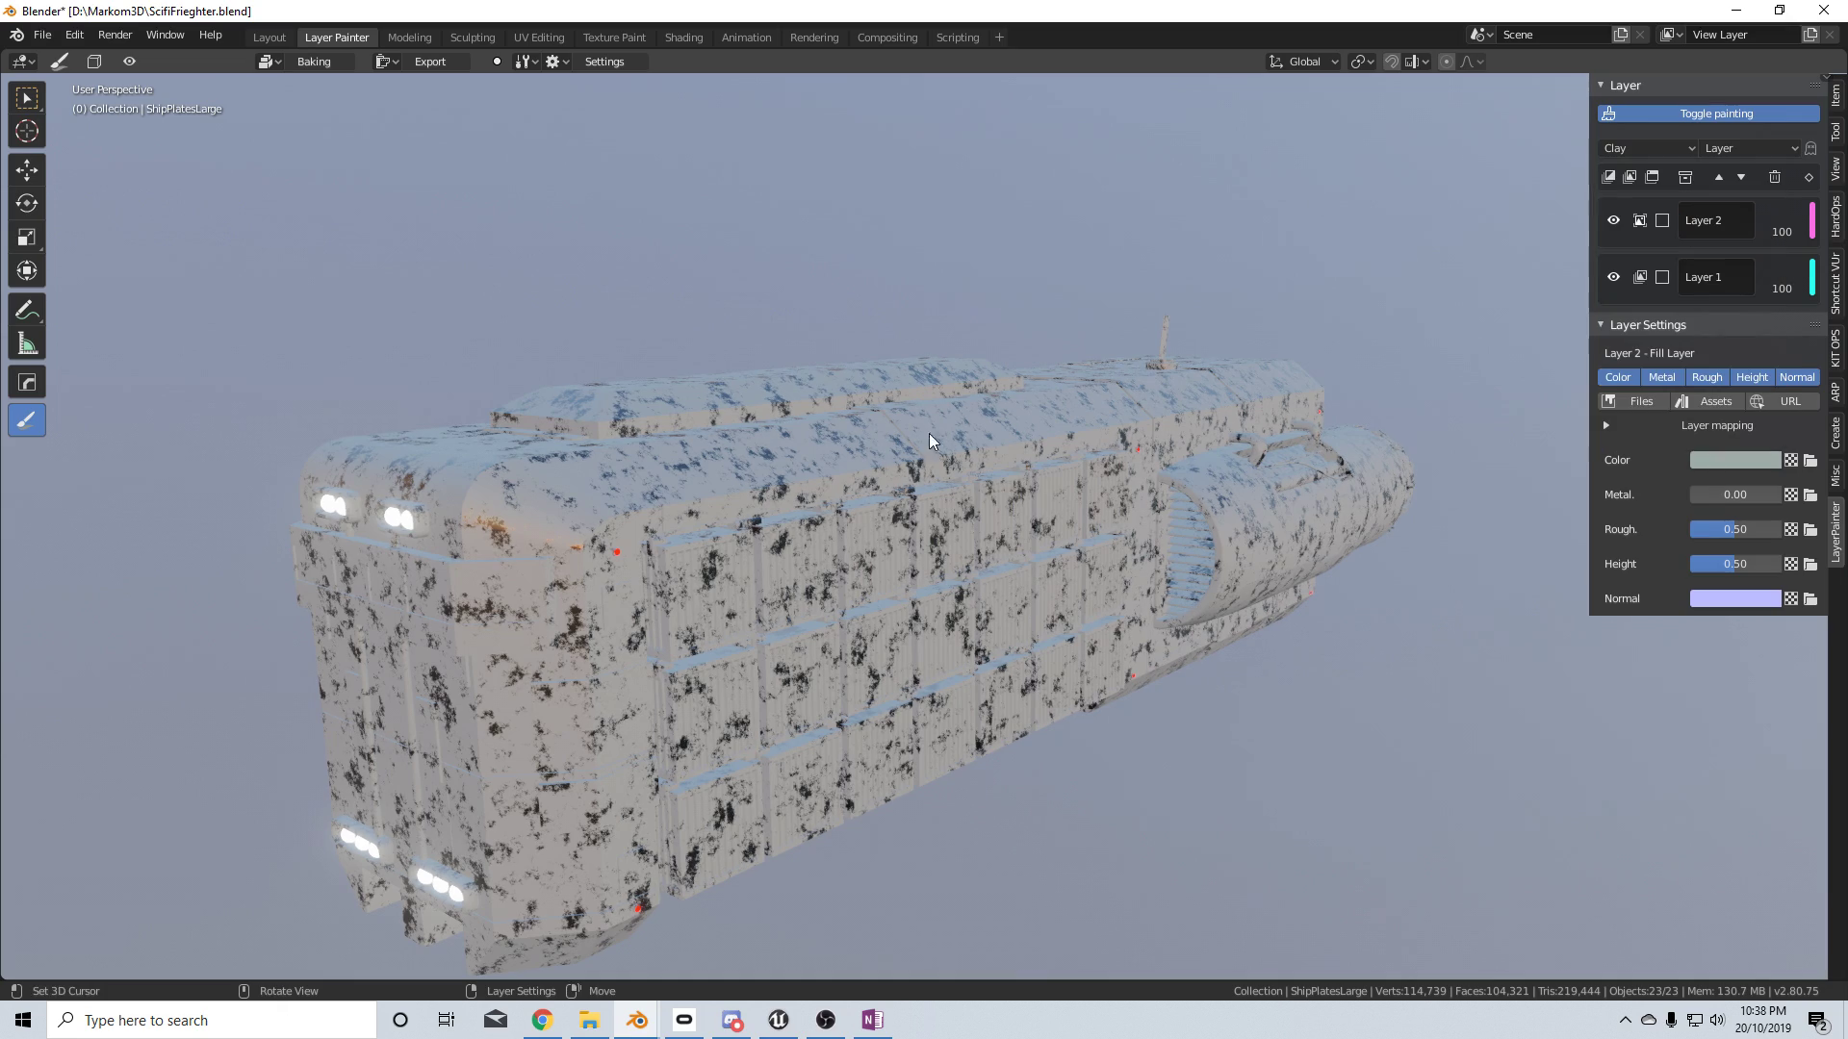
{"action": "left_click", "coordinate": [1662, 220]}
{"action": "mouse_move", "coordinate": [1731, 521]}
{"action": "left_mouse_down"}
{"action": "mouse_move", "coordinate": [1817, 520]}
{"action": "mouse_move", "coordinate": [1673, 542]}
{"action": "mouse_move", "coordinate": [1733, 542]}
{"action": "left_mouse_up"}
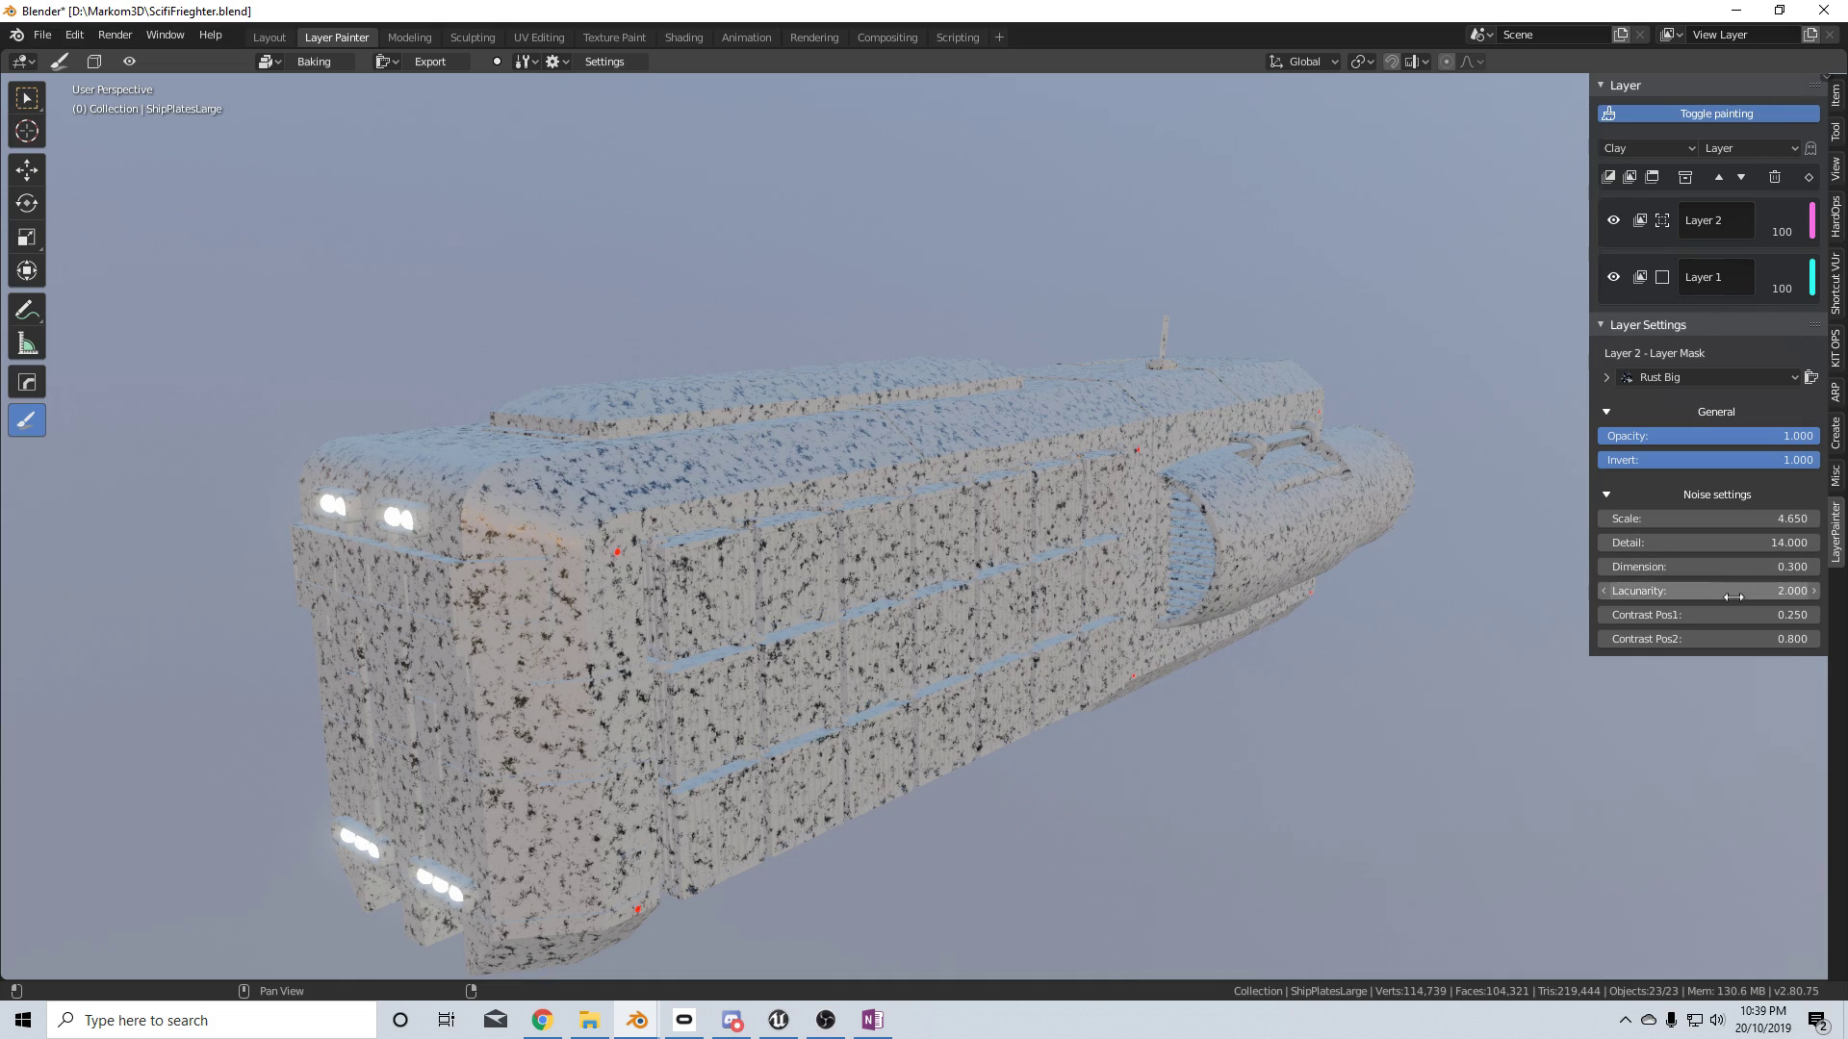
Set the Rust Big mask's Contrast Pos1 to 0.000 and Contrast Pos2 to 0.100, and inspect the pattern up close
{"action": "key", "text": "BackSpace"}
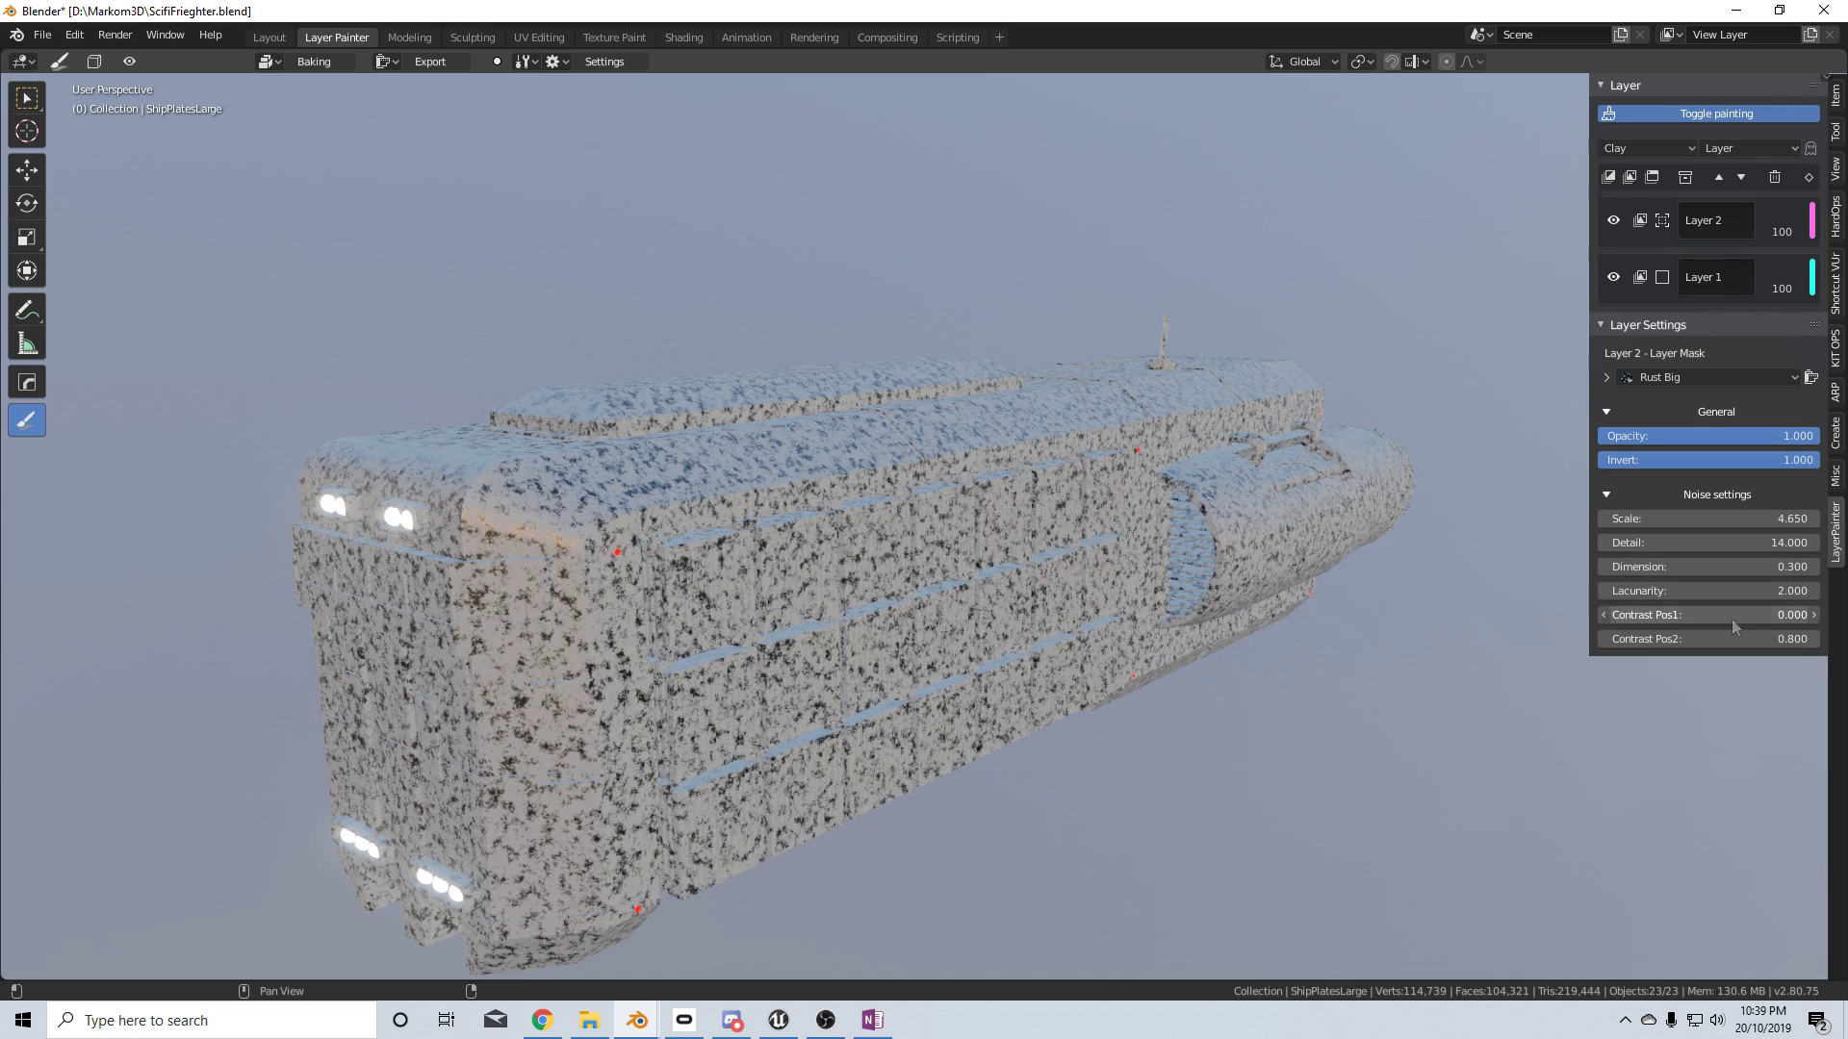
{"action": "key", "text": "BackSpace"}
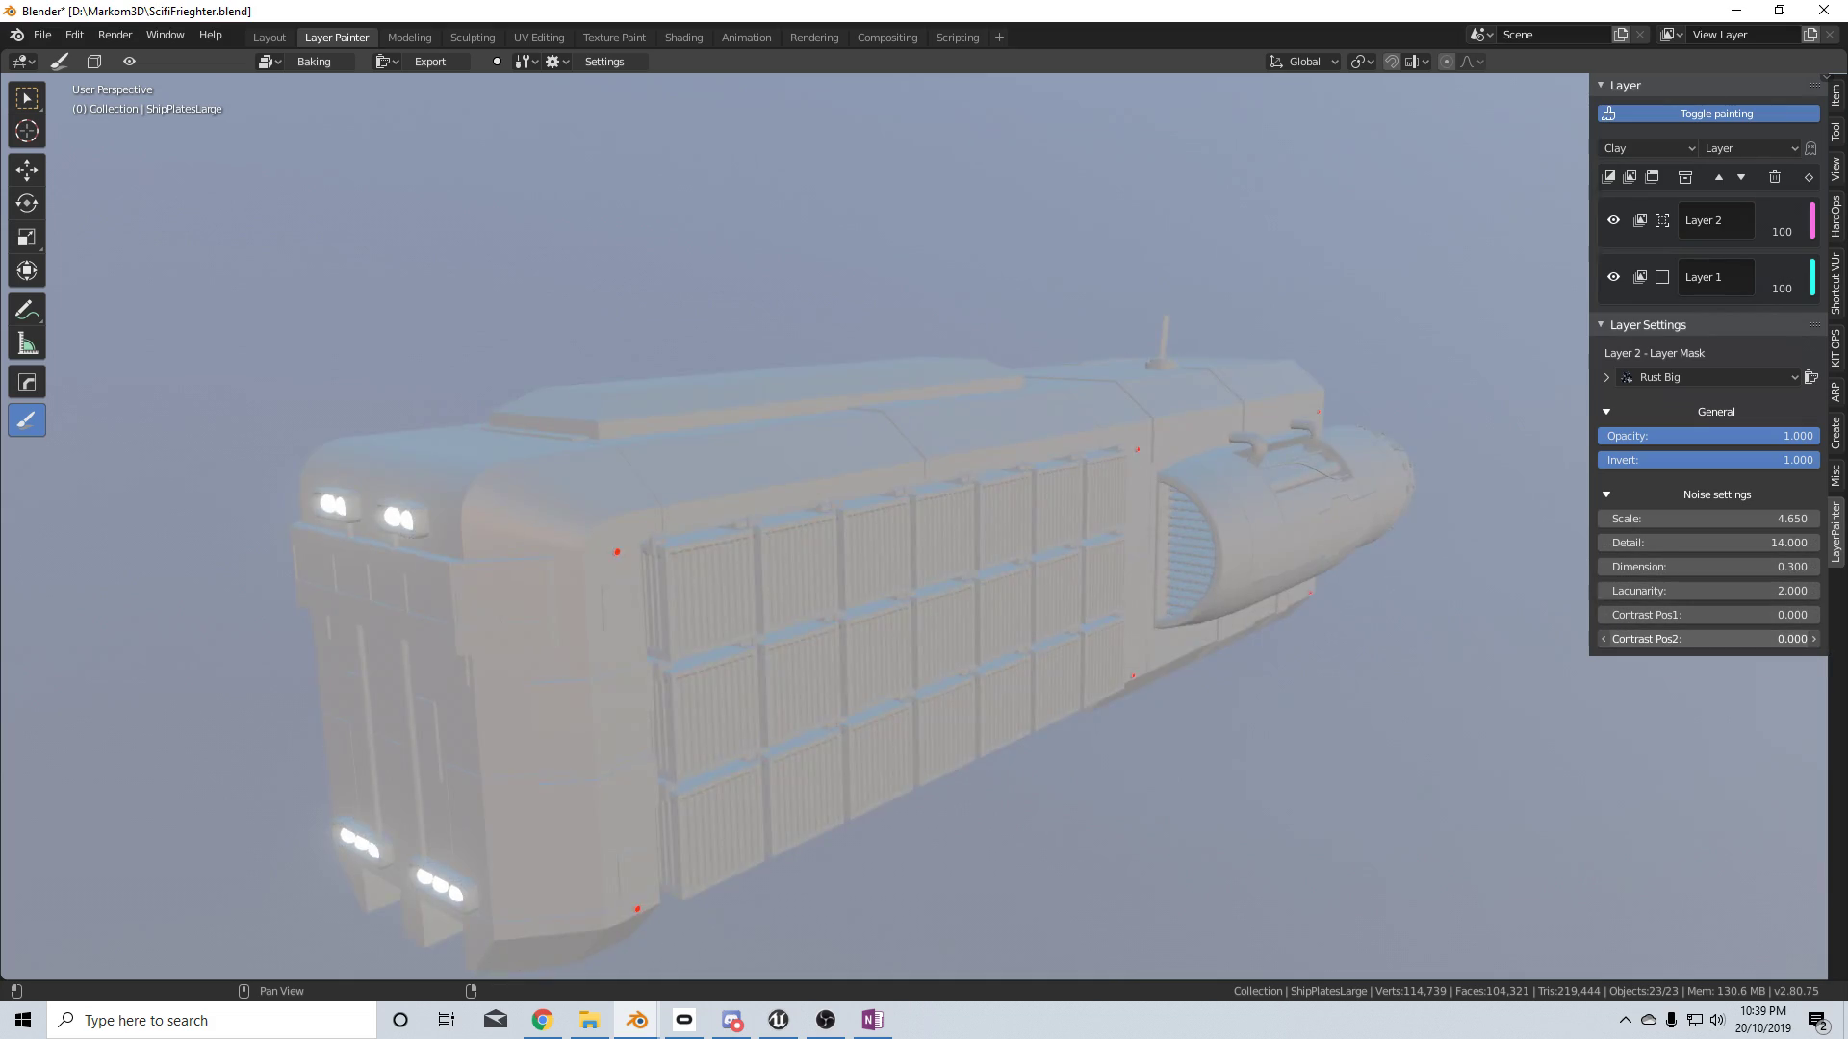
{"action": "left_click", "coordinate": [1813, 639]}
{"action": "scroll", "coordinate": [1013, 688], "scroll_direction": "up", "scroll_amount": 4}
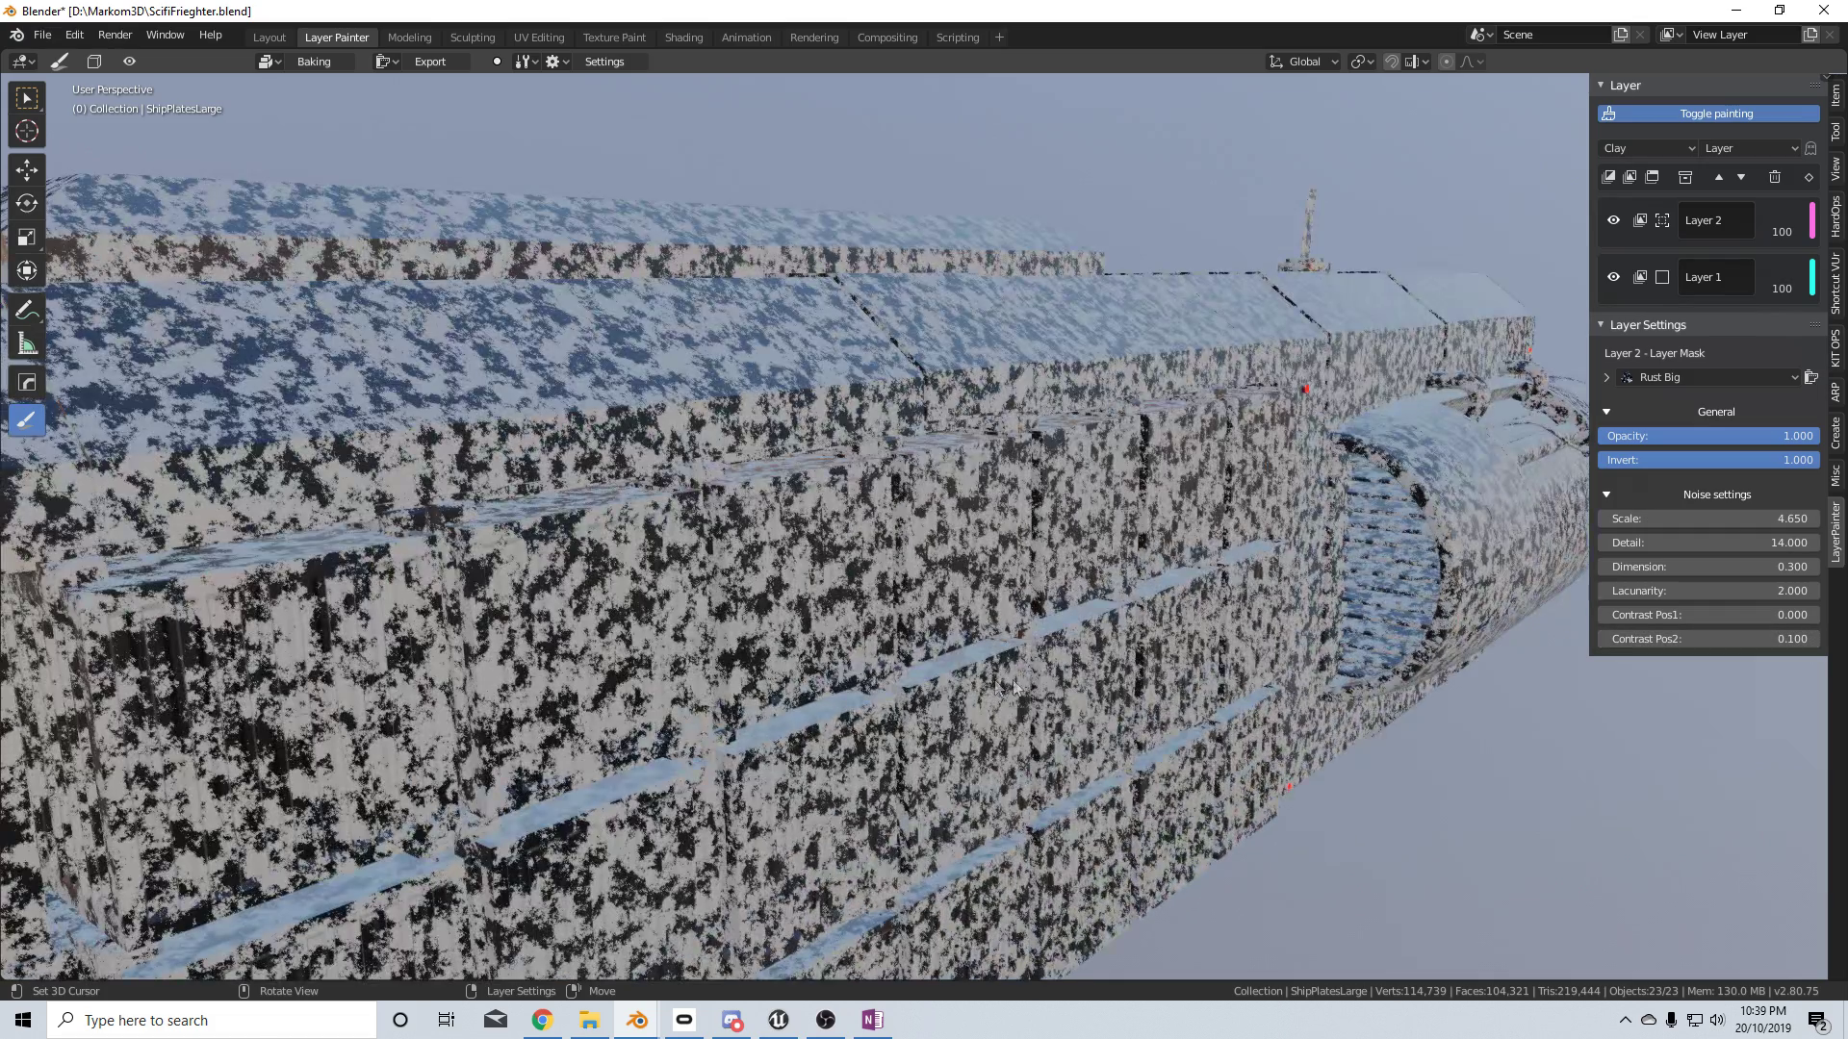
Set the Rust Big mask's Lacunarity to 3.000, Contrast Pos1 to 0.800 and Contrast Pos2 to 0.950, and inspect the sparser chips
{"action": "left_click", "coordinate": [1775, 643]}
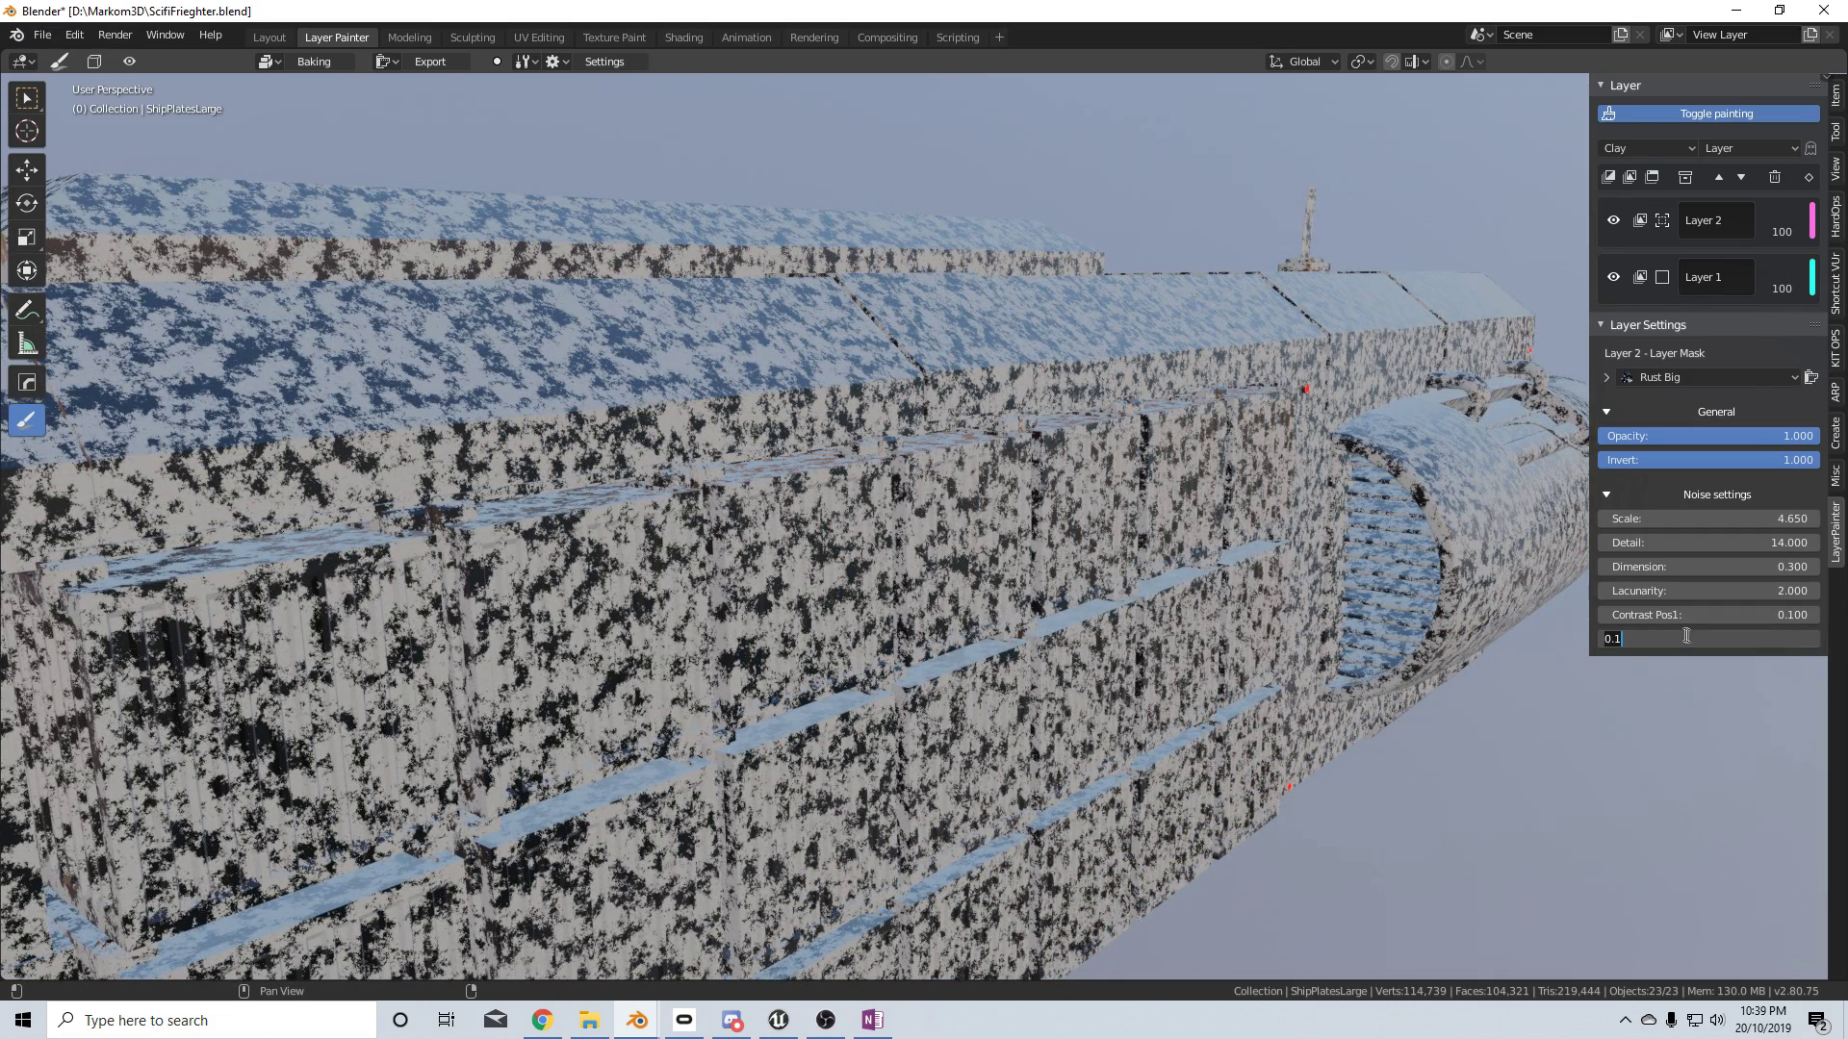
{"action": "type", "text": "."}
{"action": "key", "text": "Return"}
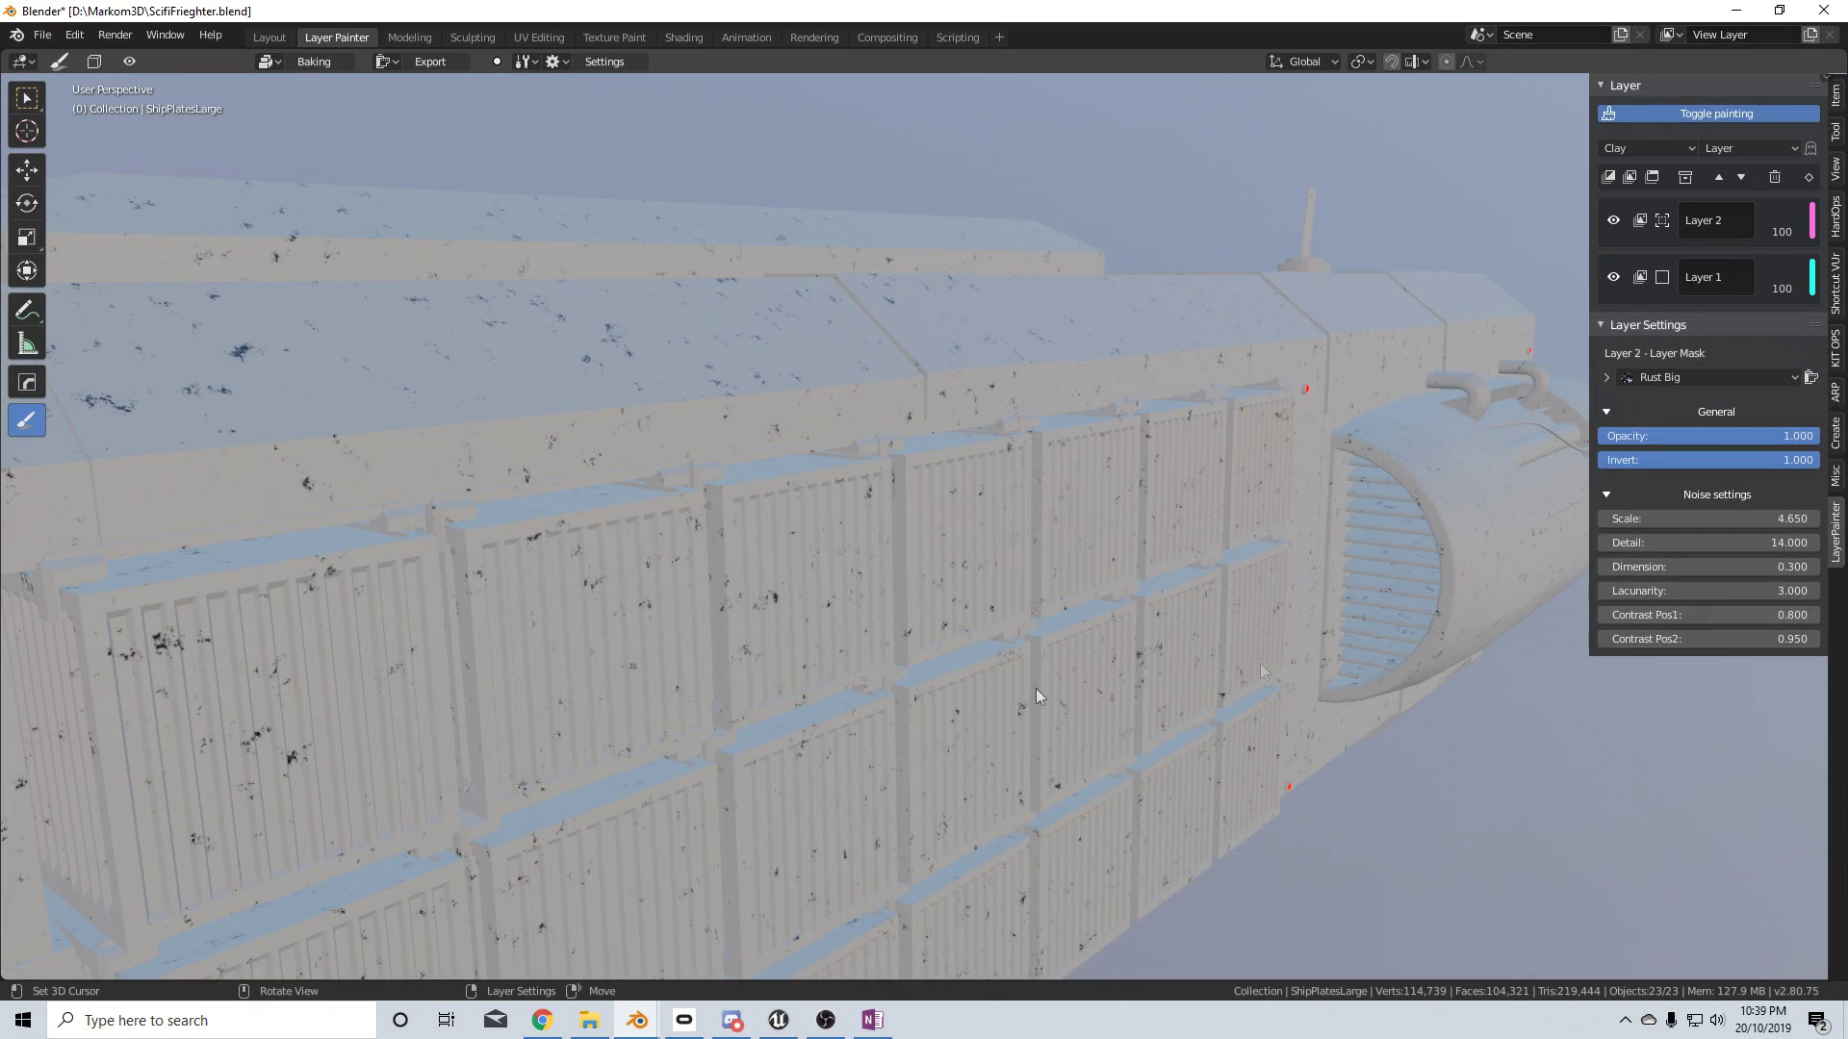
{"action": "scroll", "coordinate": [963, 693], "scroll_direction": "down", "scroll_amount": 10}
{"action": "middle_click_drag", "start_coordinate": [852, 702], "coordinate": [1241, 642]}
{"action": "scroll", "coordinate": [1107, 659], "scroll_direction": "up", "scroll_amount": 5}
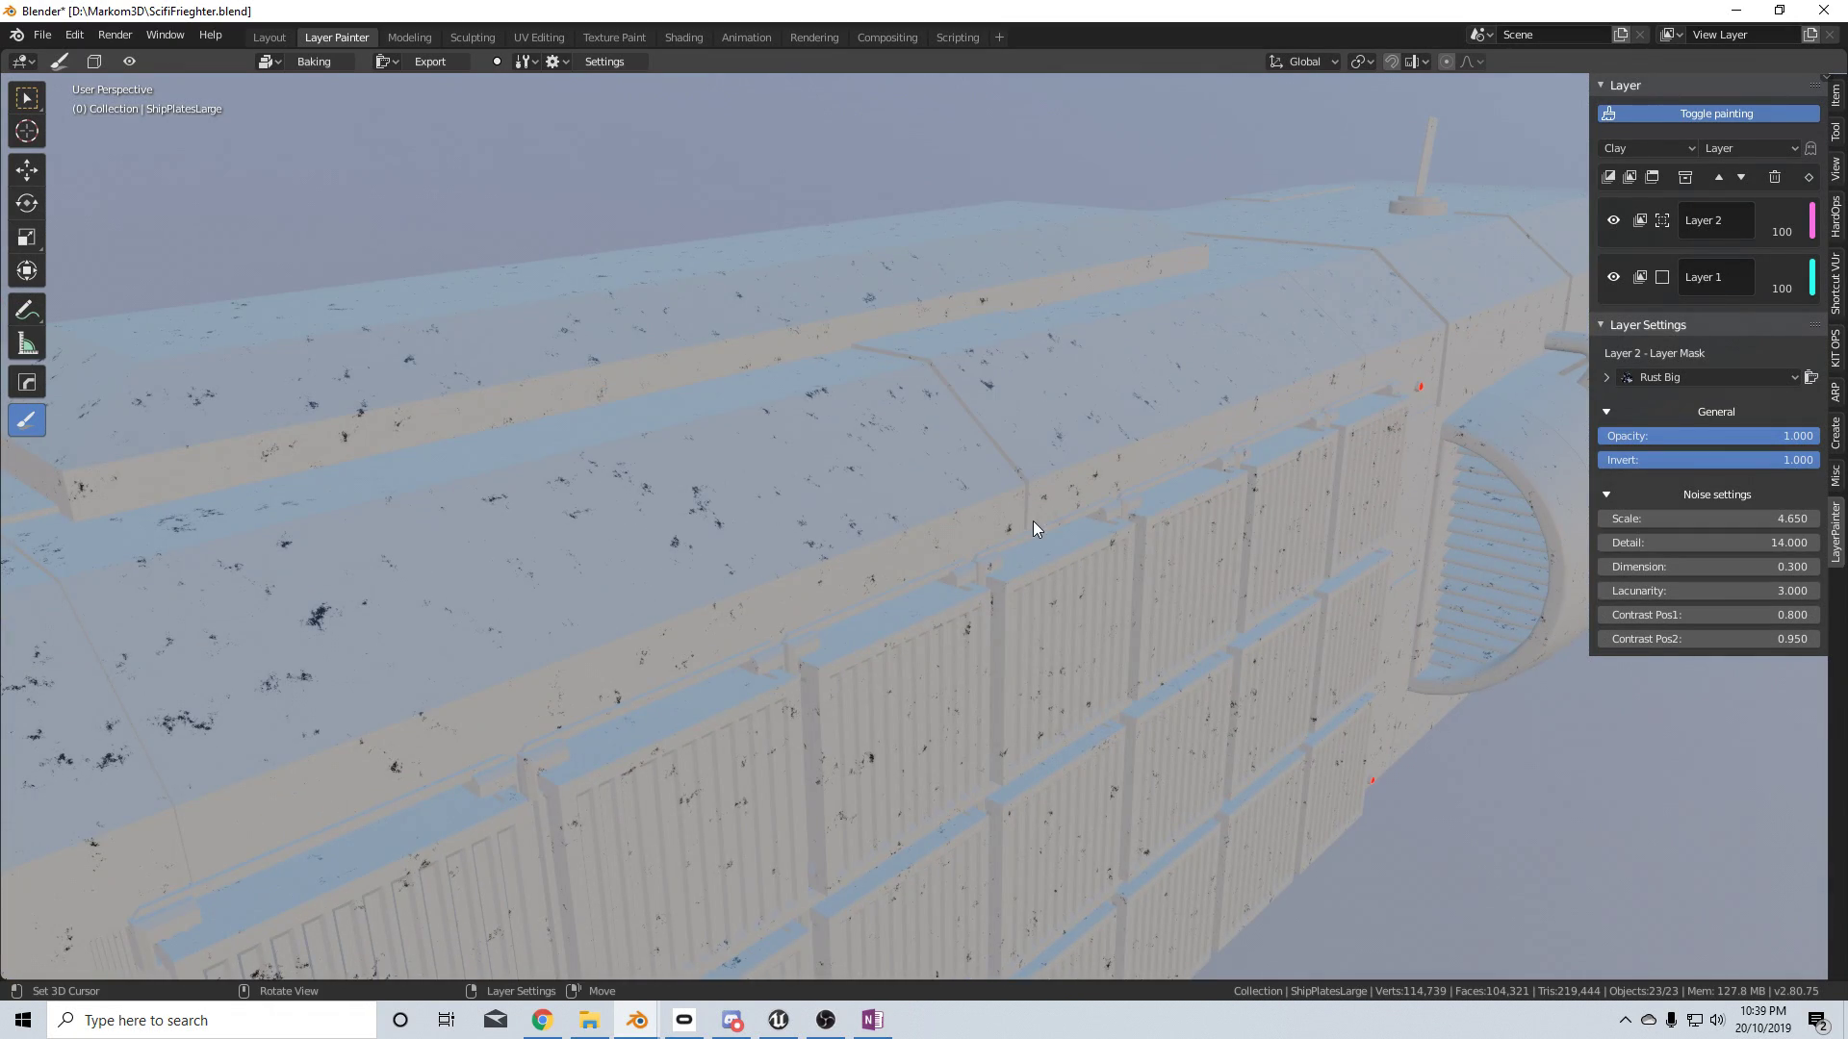
{"action": "middle_click_drag", "start_coordinate": [1032, 522], "coordinate": [980, 558]}
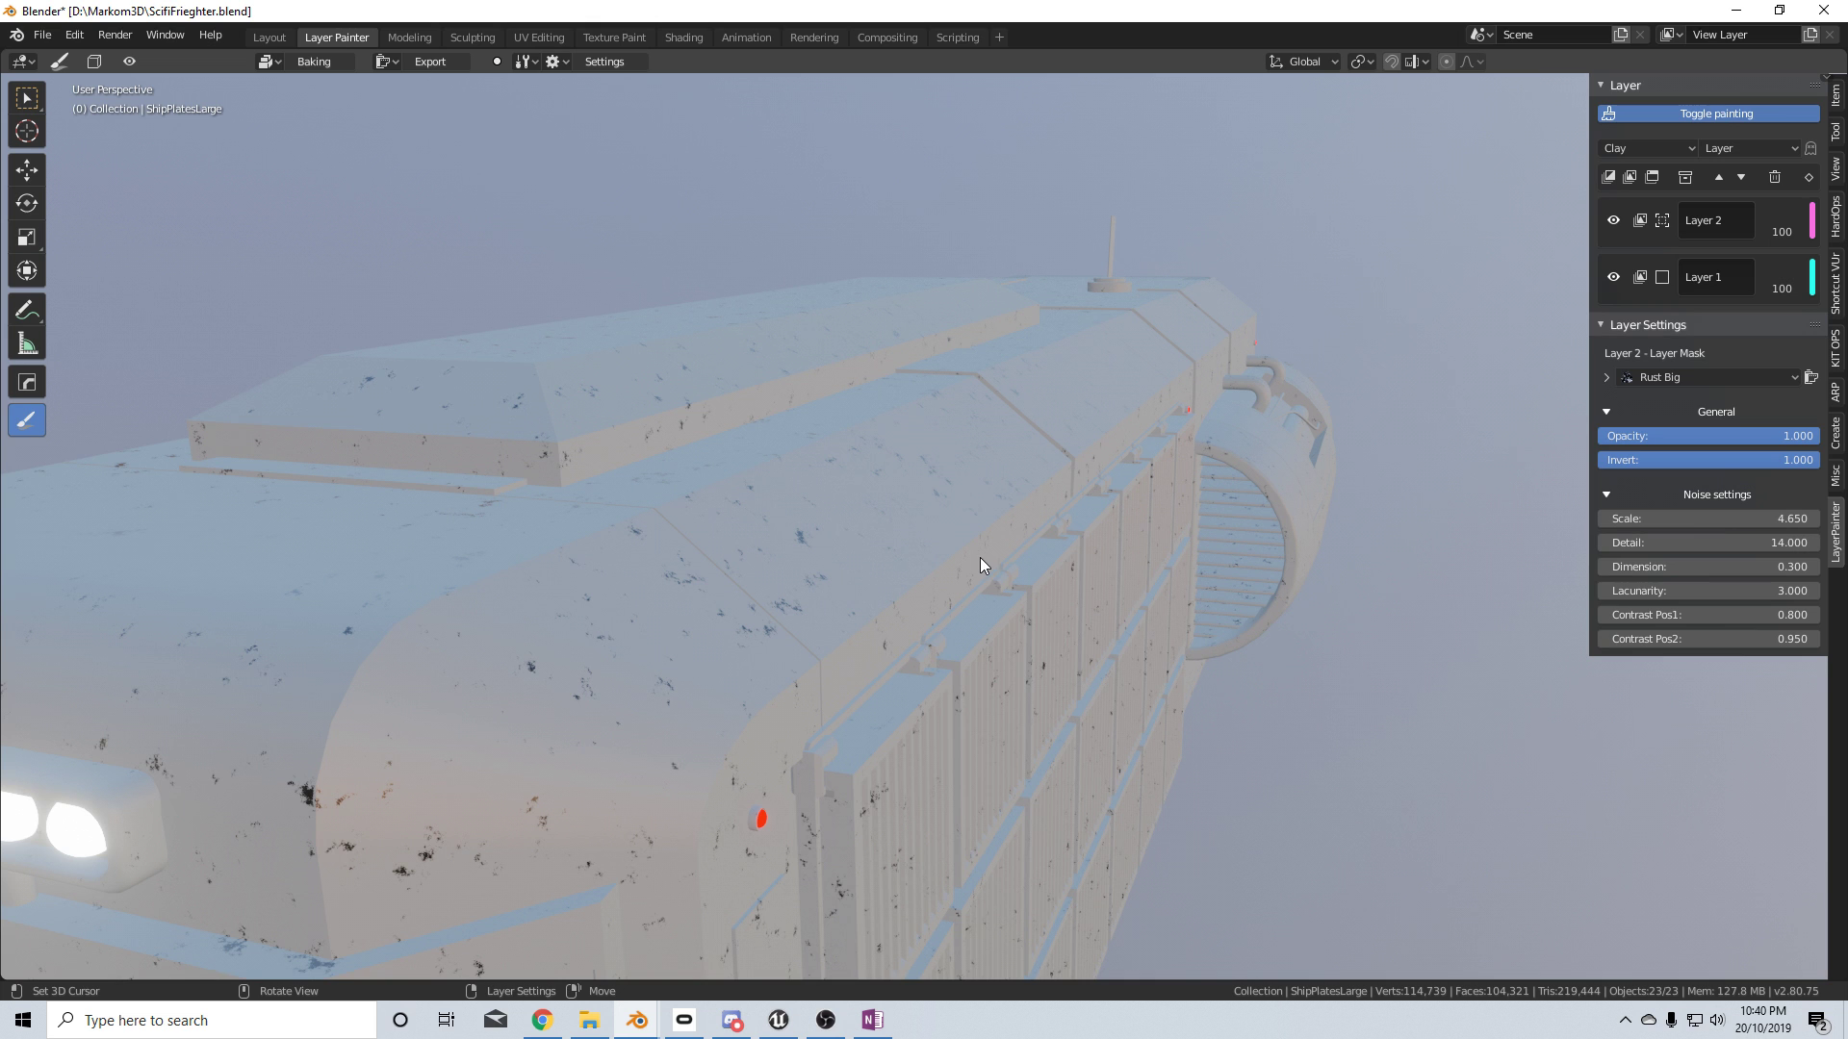
Change Layer 1's fill color to dark red and set its Metal to 0.53 and Roughness to 0.77
{"action": "left_click", "coordinate": [1642, 278]}
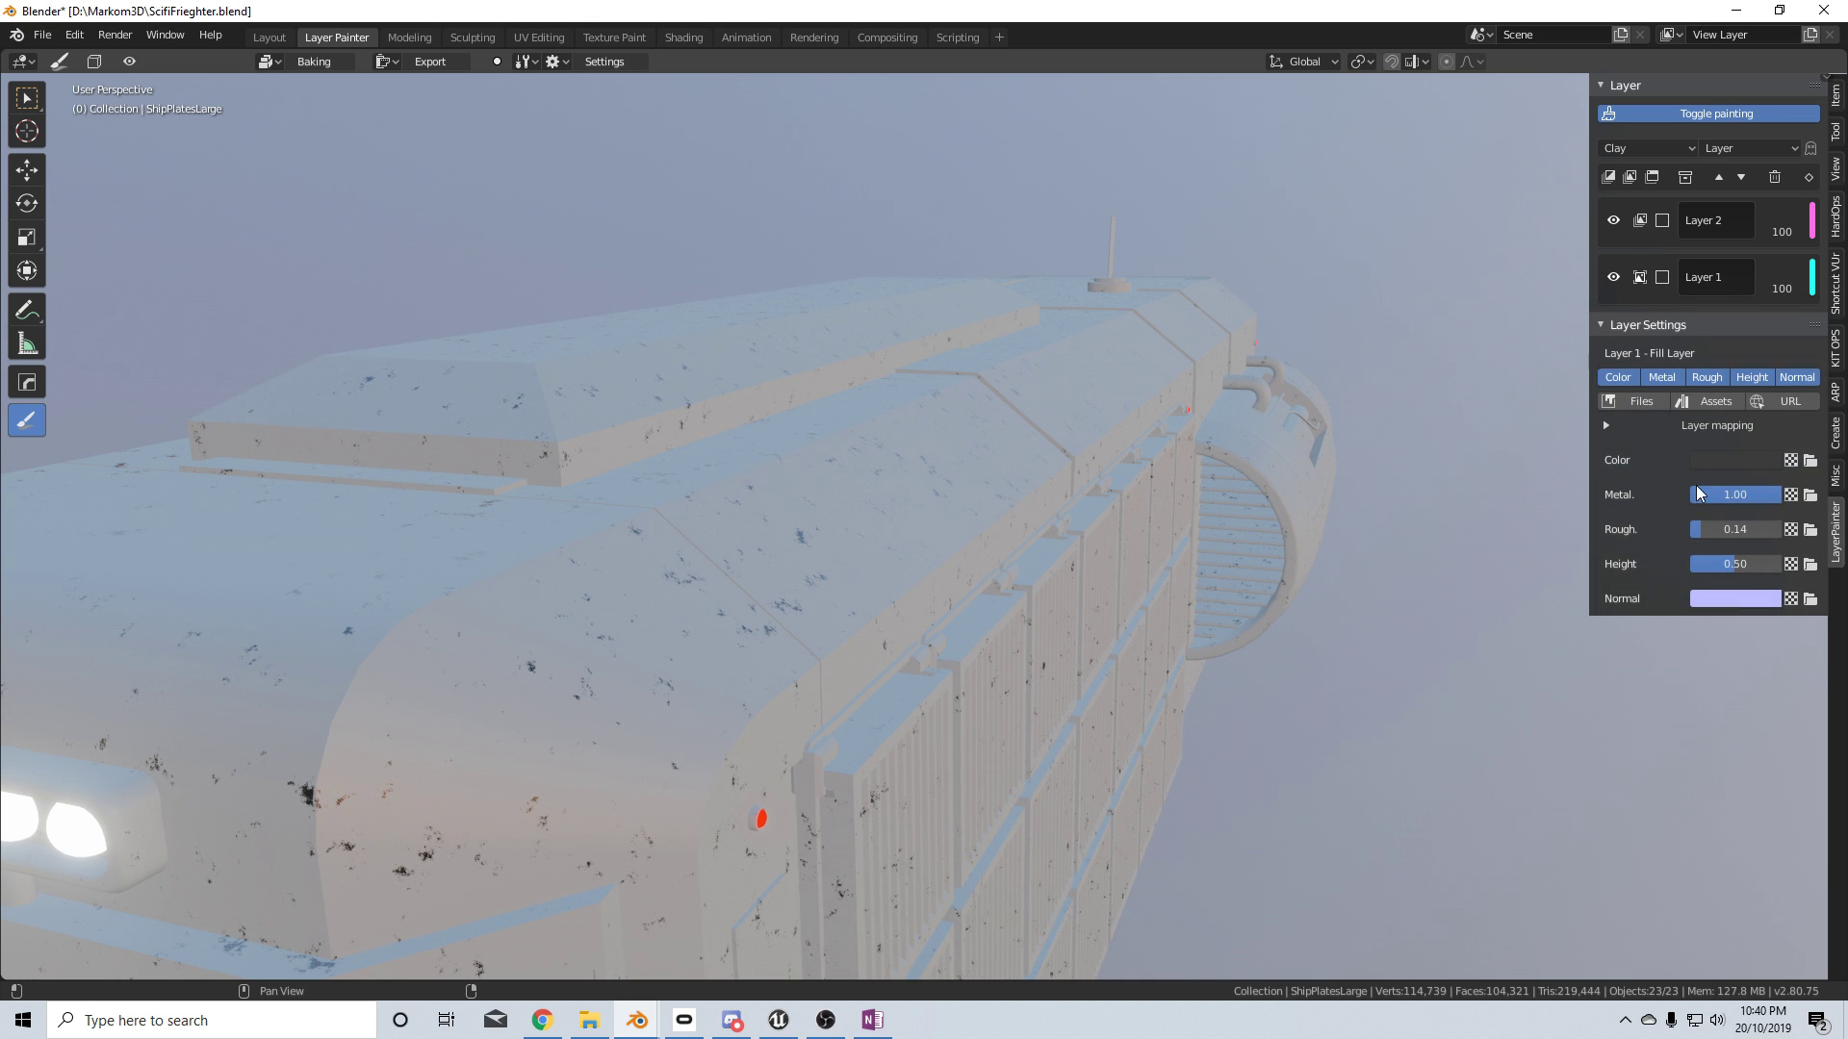
{"action": "left_click", "coordinate": [1721, 462]}
{"action": "left_click_drag", "start_coordinate": [1694, 306], "coordinate": [1683, 310]}
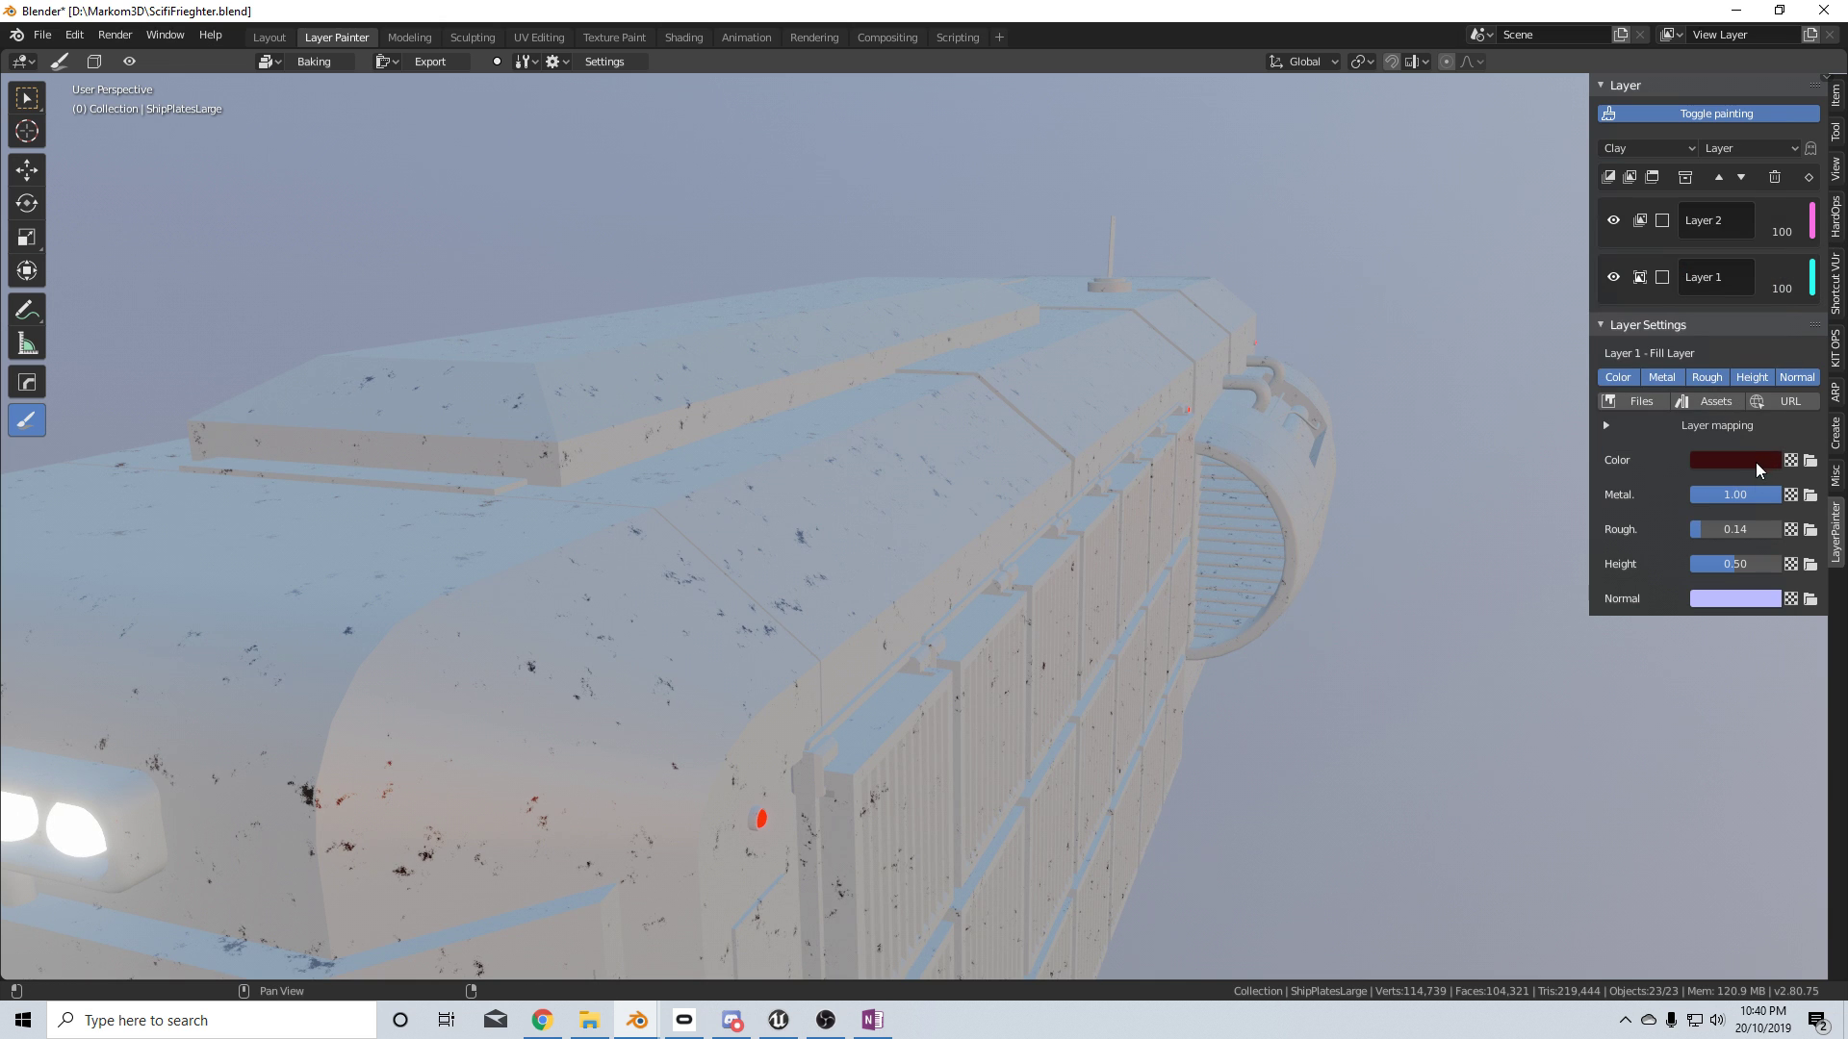
{"action": "mouse_move", "coordinate": [1769, 495]}
{"action": "left_mouse_down"}
{"action": "mouse_move", "coordinate": [1737, 495]}
{"action": "mouse_move", "coordinate": [1733, 529]}
{"action": "mouse_move", "coordinate": [1760, 530]}
{"action": "left_mouse_up"}
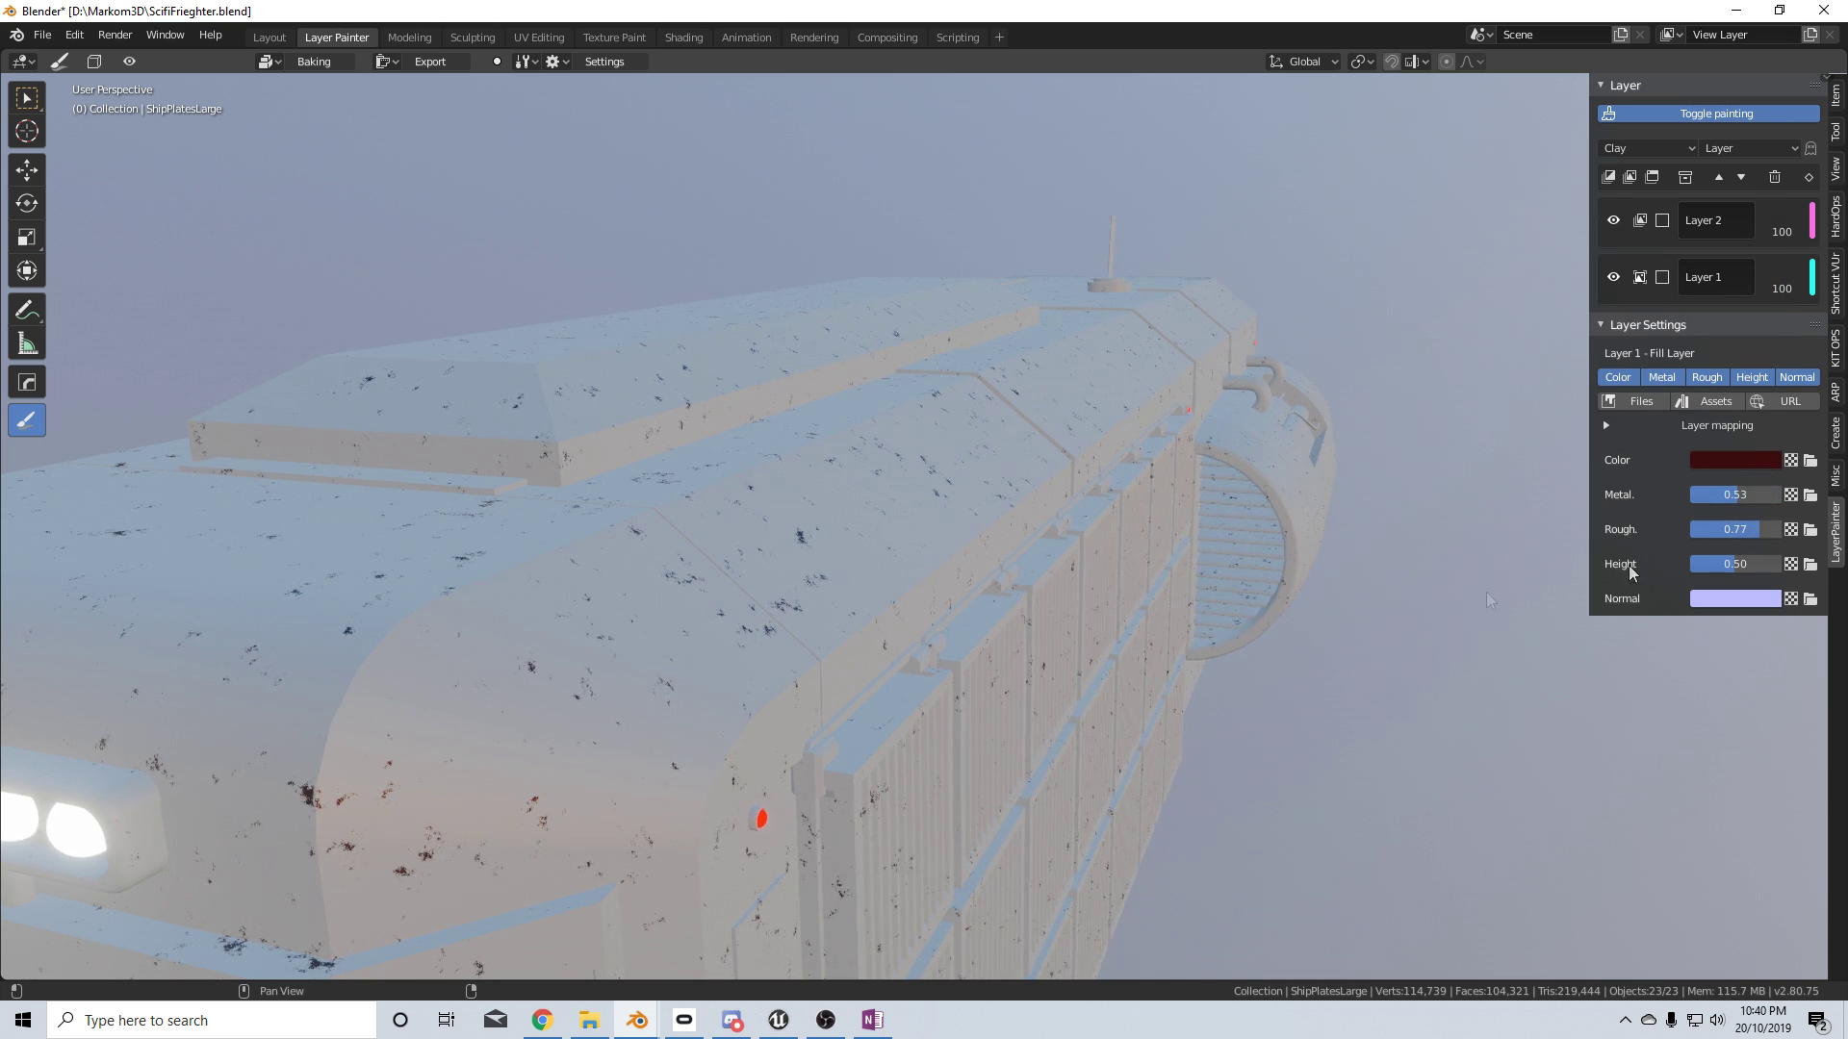
{"action": "middle_click_drag", "start_coordinate": [1347, 673], "coordinate": [1237, 684]}
{"action": "scroll", "coordinate": [1393, 572], "scroll_direction": "up", "scroll_amount": 5}
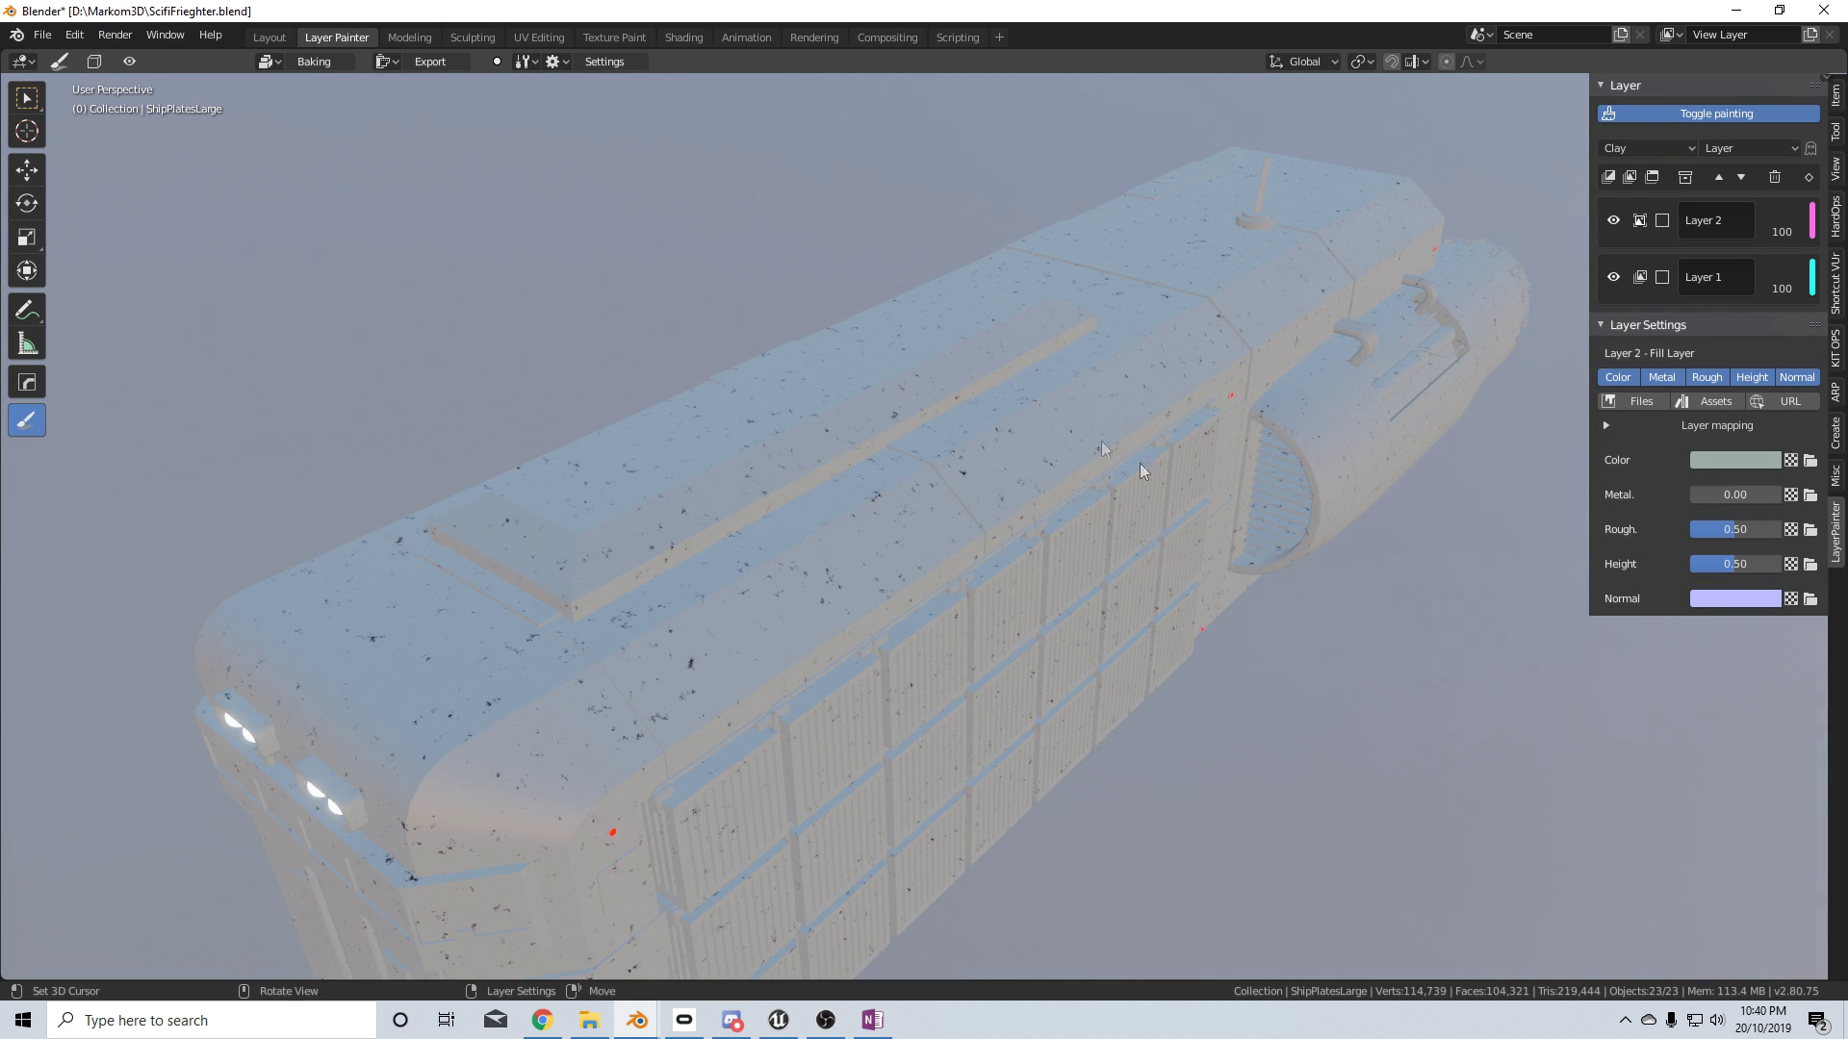
{"action": "middle_click_drag", "start_coordinate": [1340, 413], "coordinate": [895, 685]}
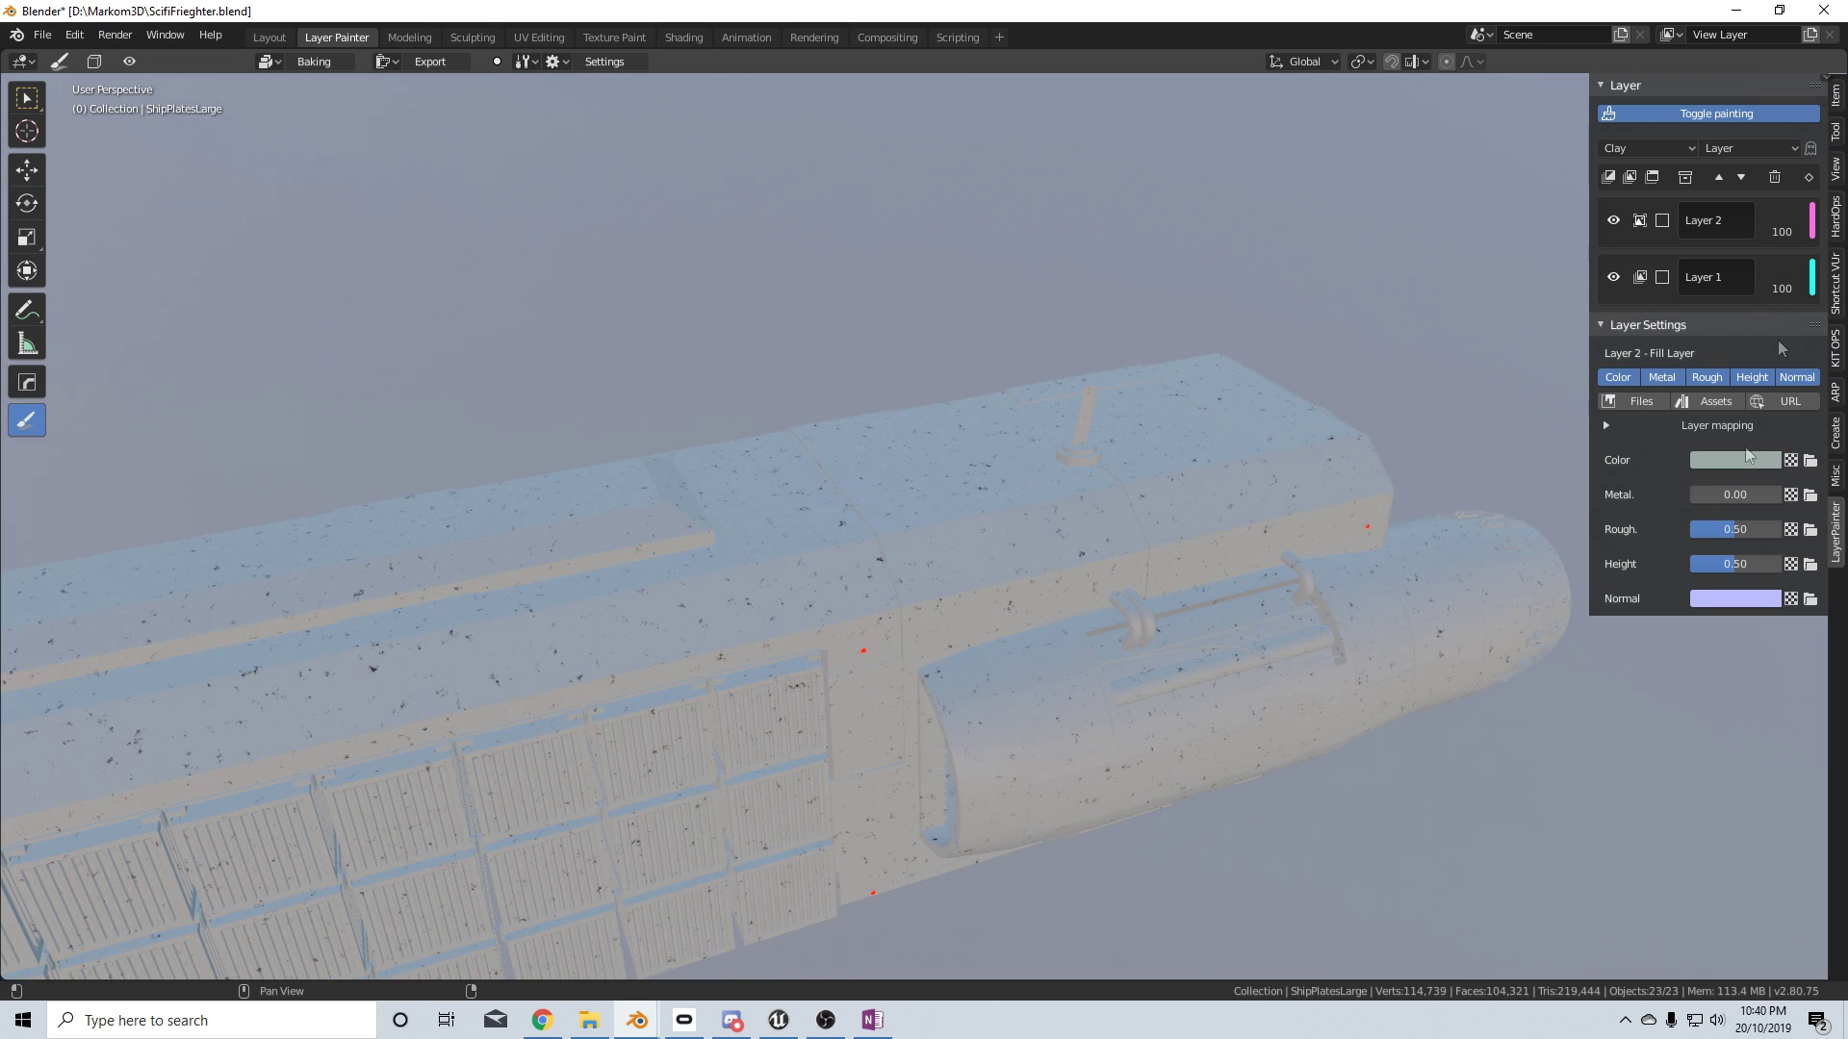
Add a third fill layer, move it below Layer 2, and return it to the top of the stack
{"action": "left_click", "coordinate": [1608, 177]}
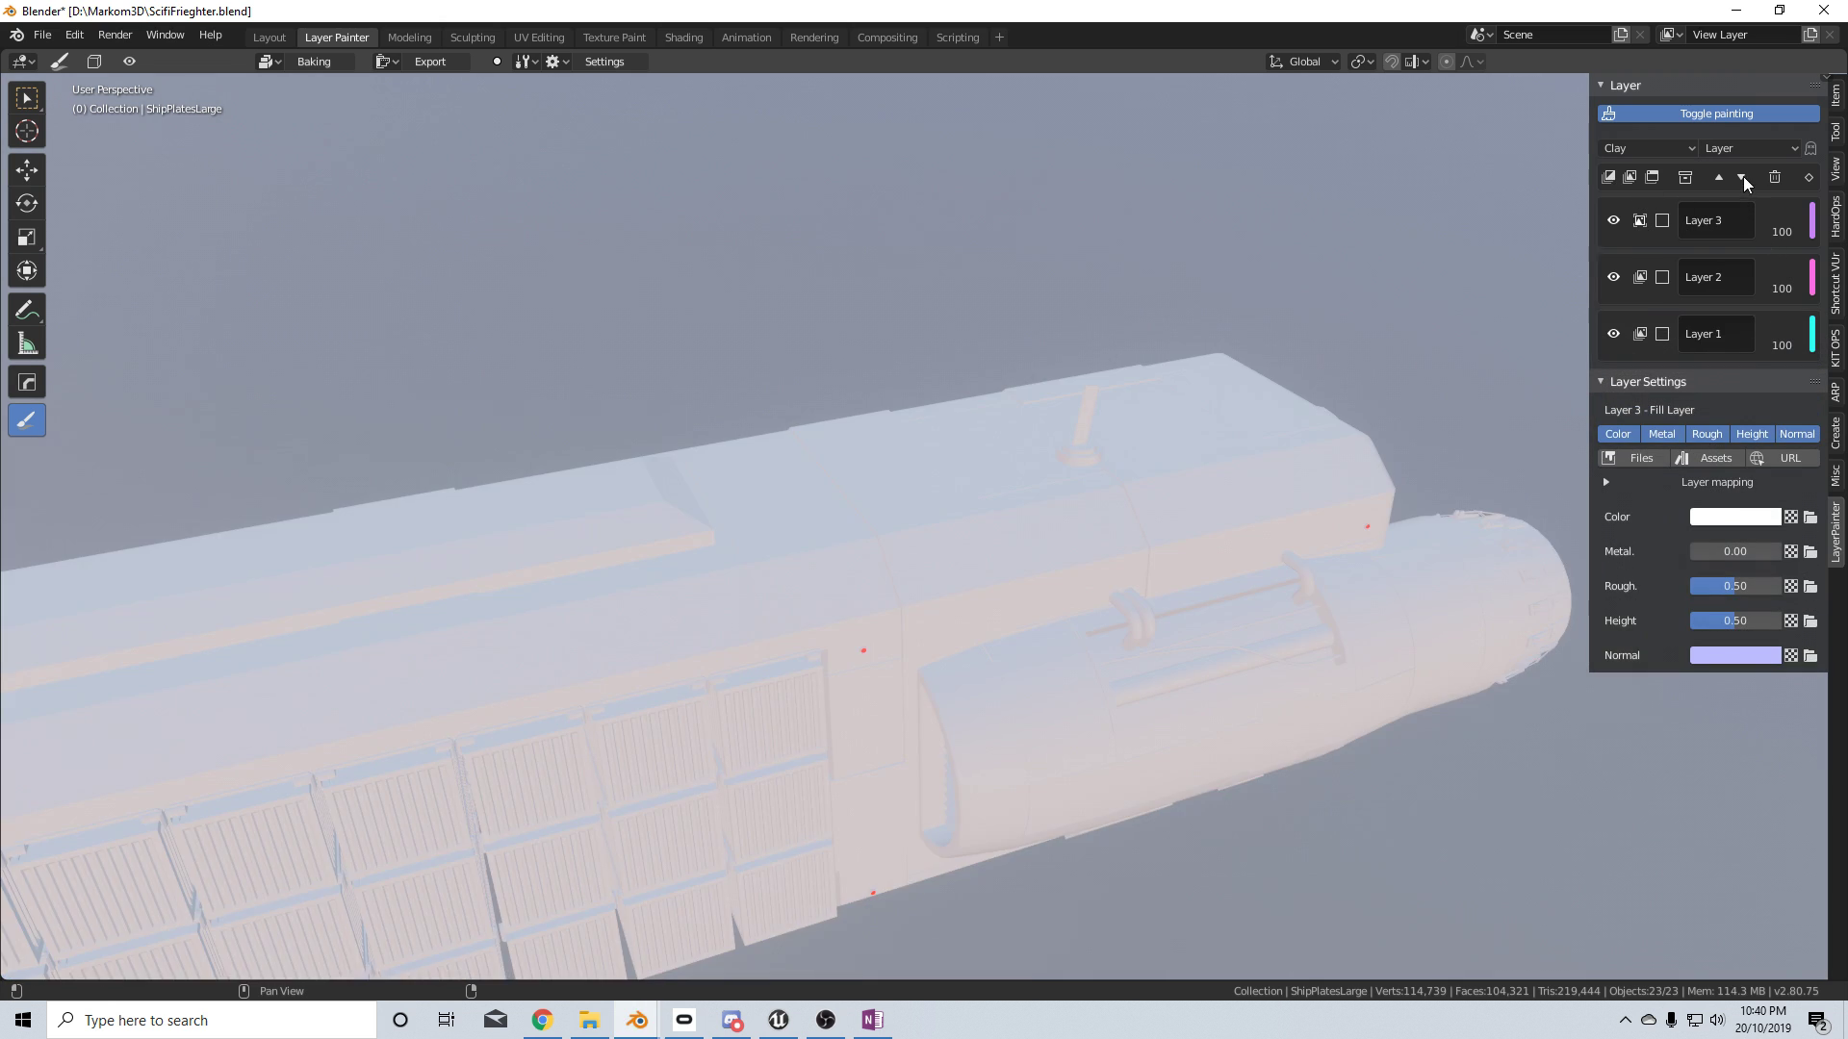
{"action": "left_click", "coordinate": [1741, 177]}
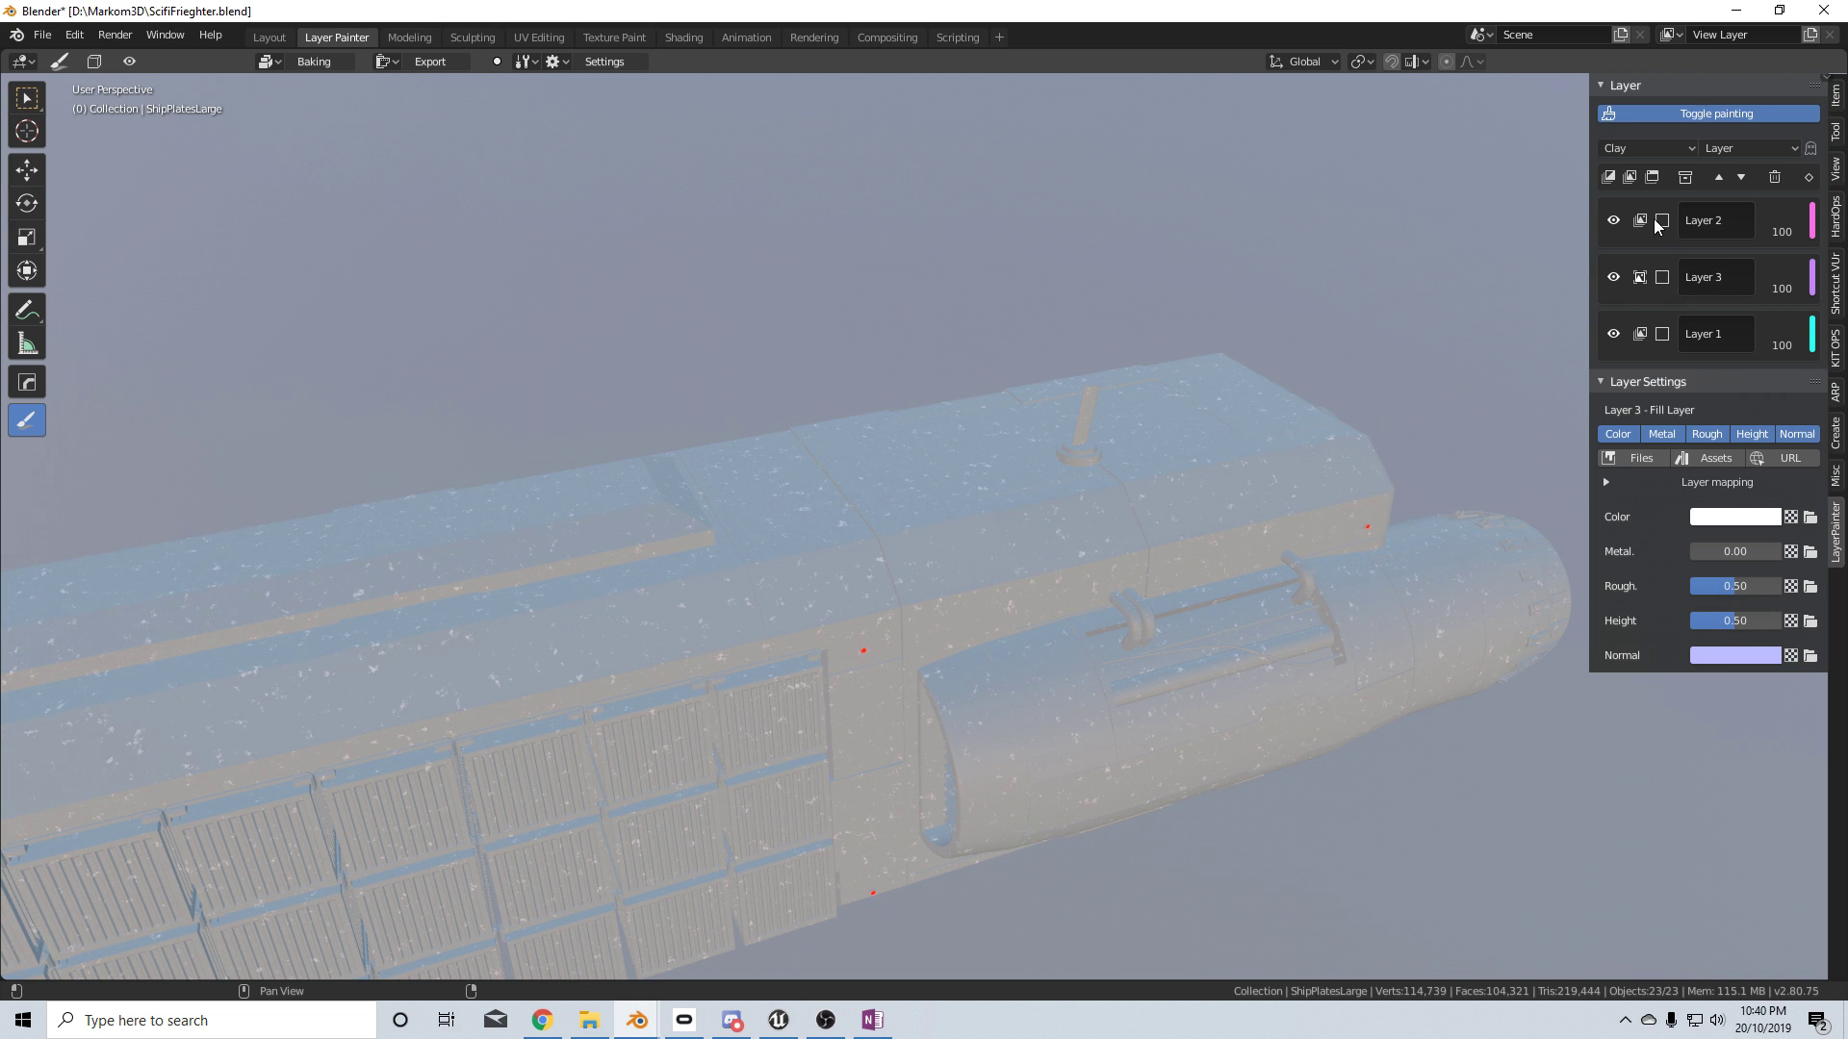
{"action": "left_click", "coordinate": [1718, 179]}
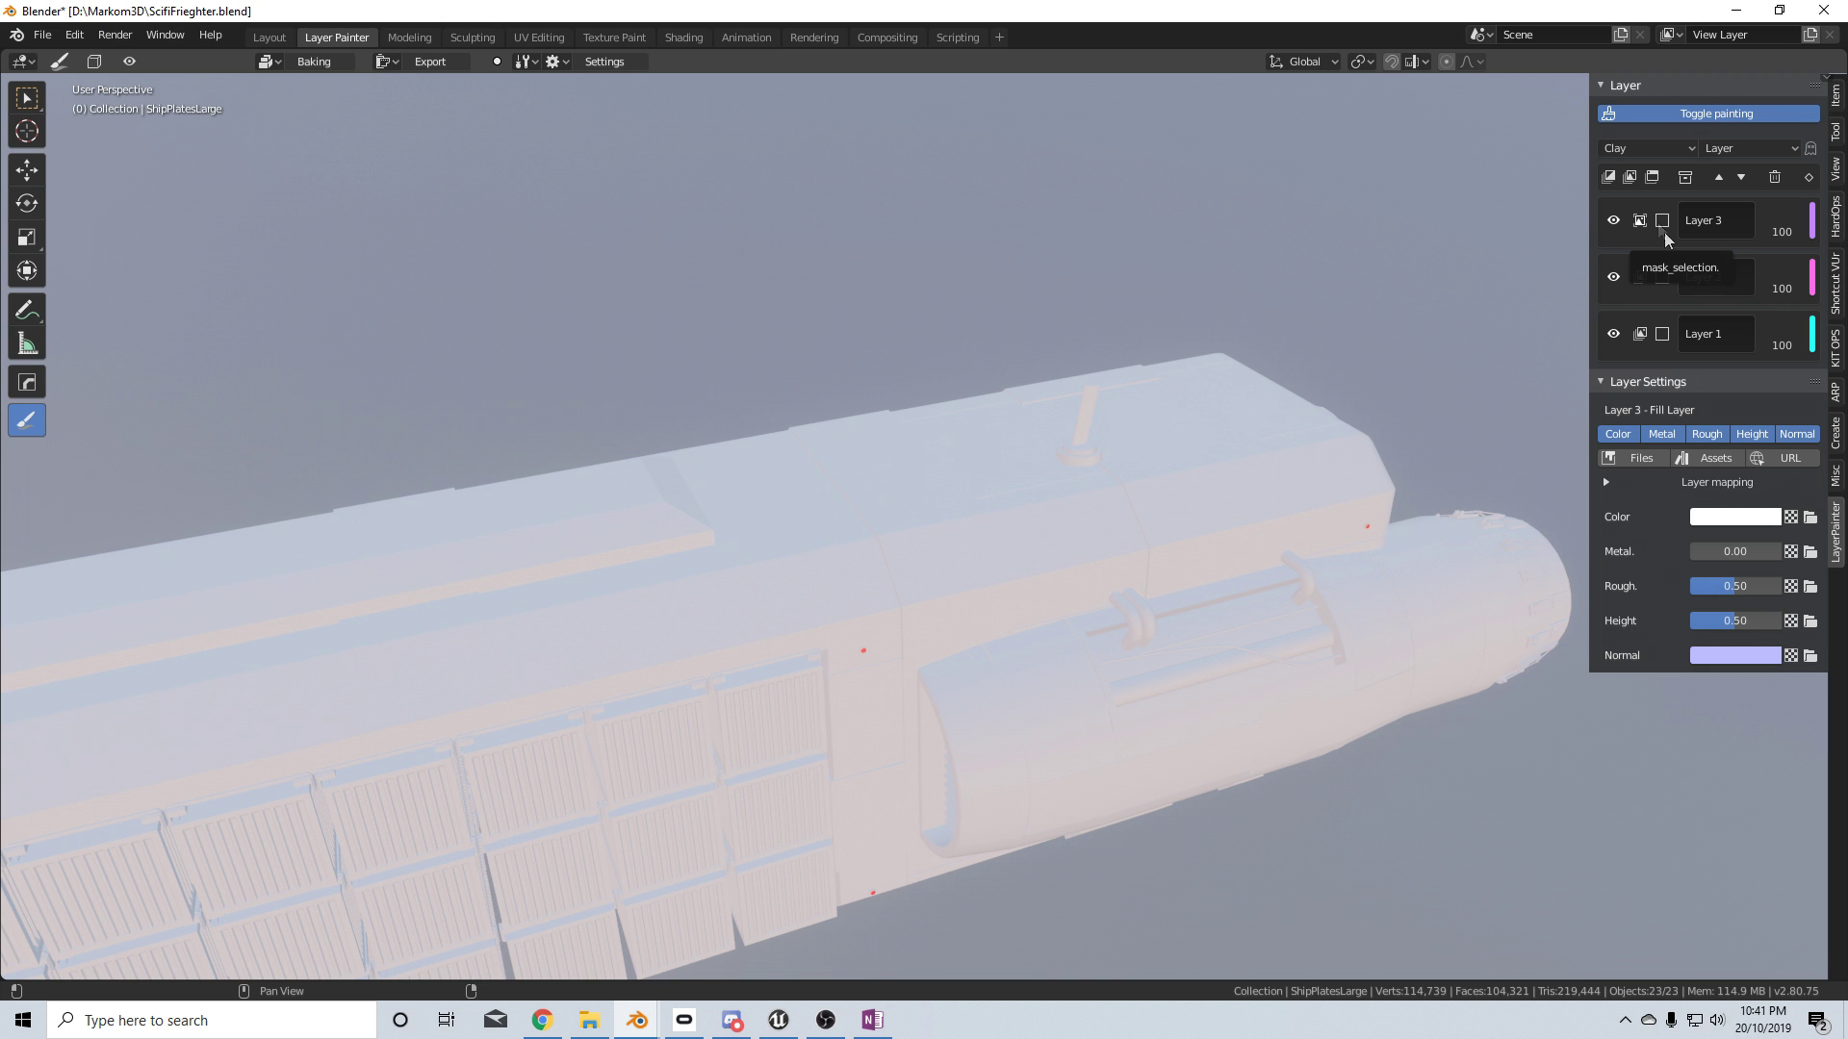
Give Layer 3 a dark grey fill color and set its Metal to 0.46 and Roughness to 0.72
{"action": "left_click", "coordinate": [1750, 521]}
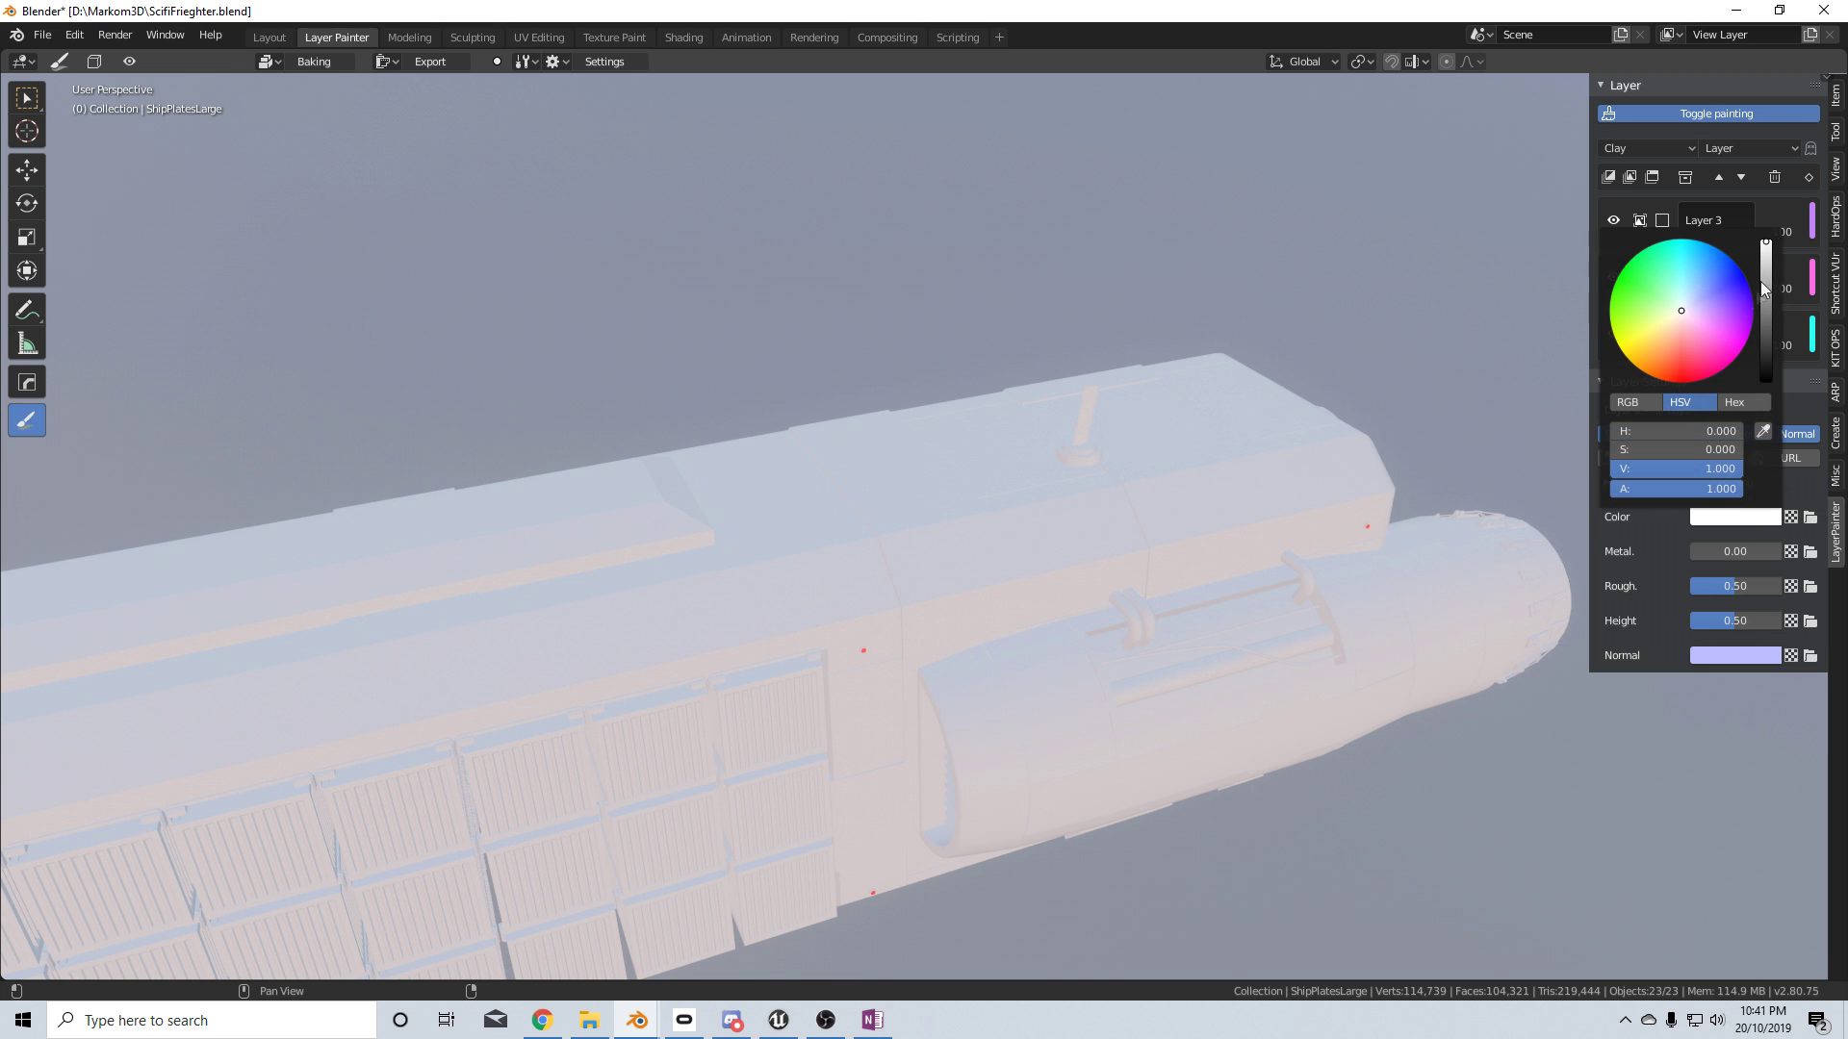
{"action": "left_click_drag", "start_coordinate": [1766, 248], "coordinate": [1766, 318]}
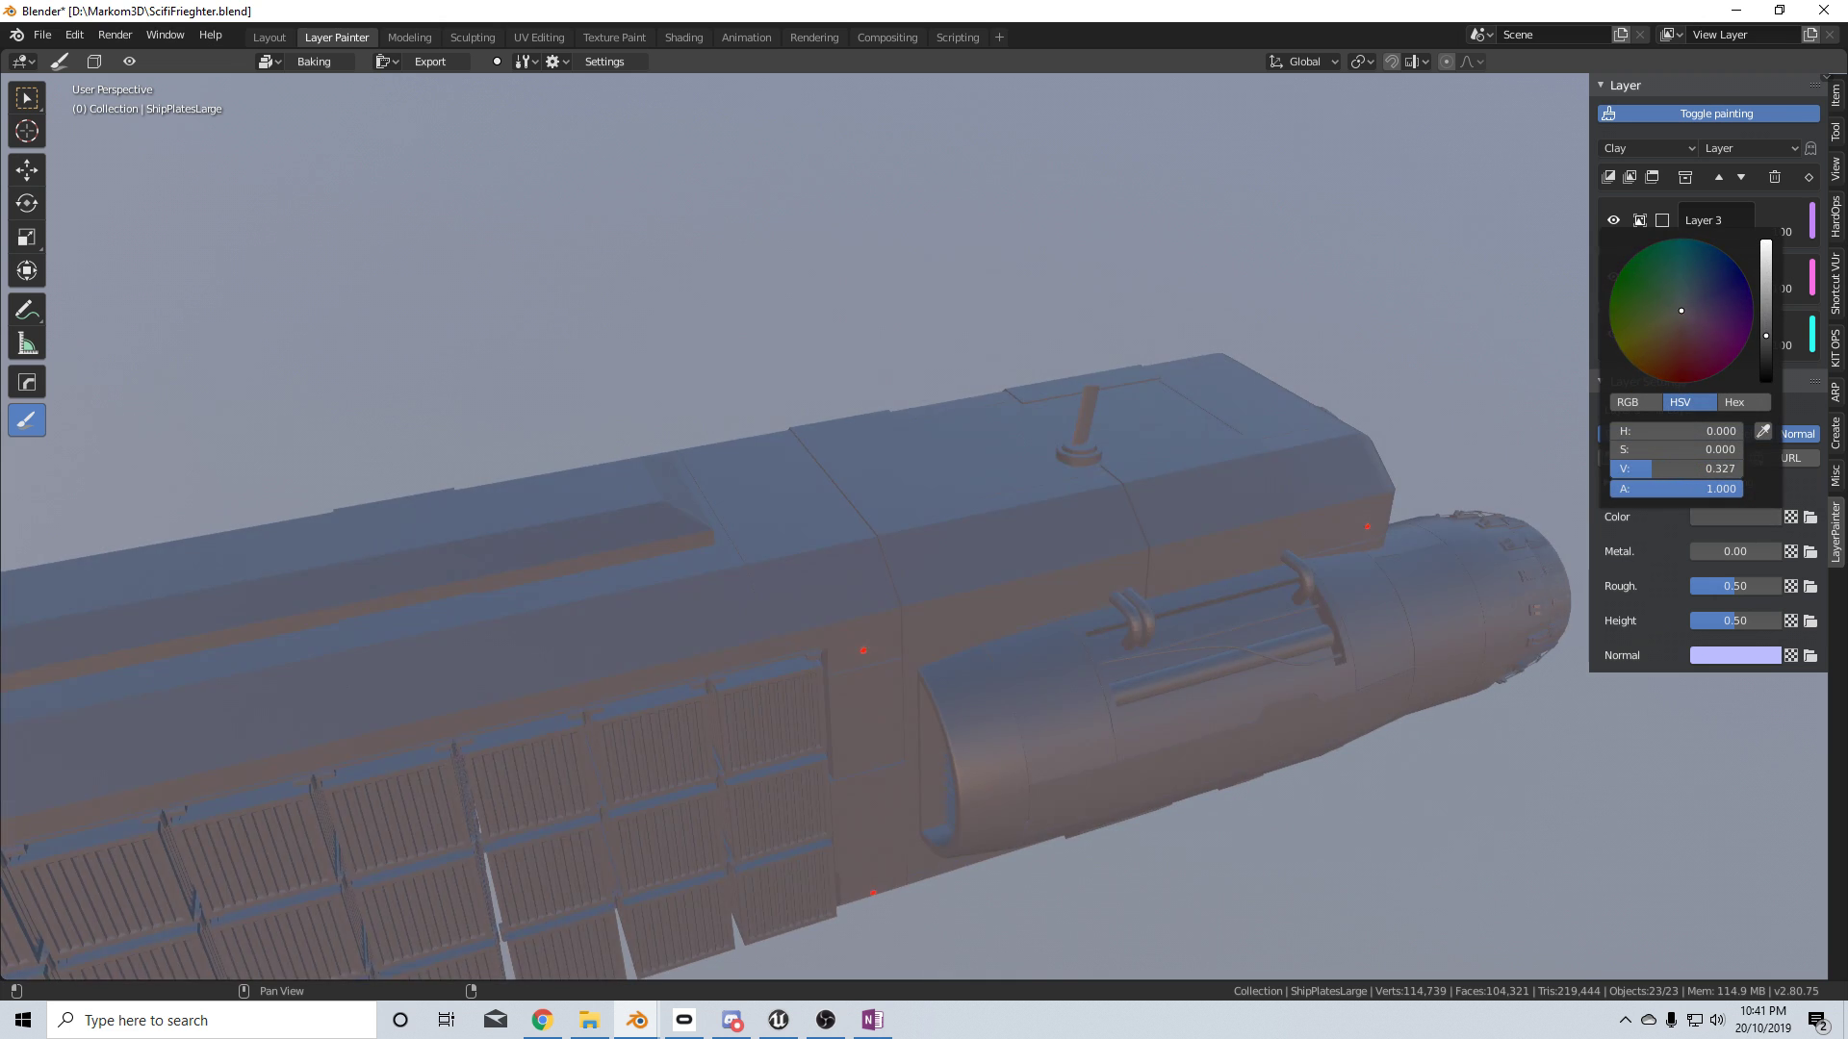
{"action": "left_click_drag", "start_coordinate": [1703, 554], "coordinate": [1730, 554]}
{"action": "left_click_drag", "start_coordinate": [1735, 586], "coordinate": [1753, 585]}
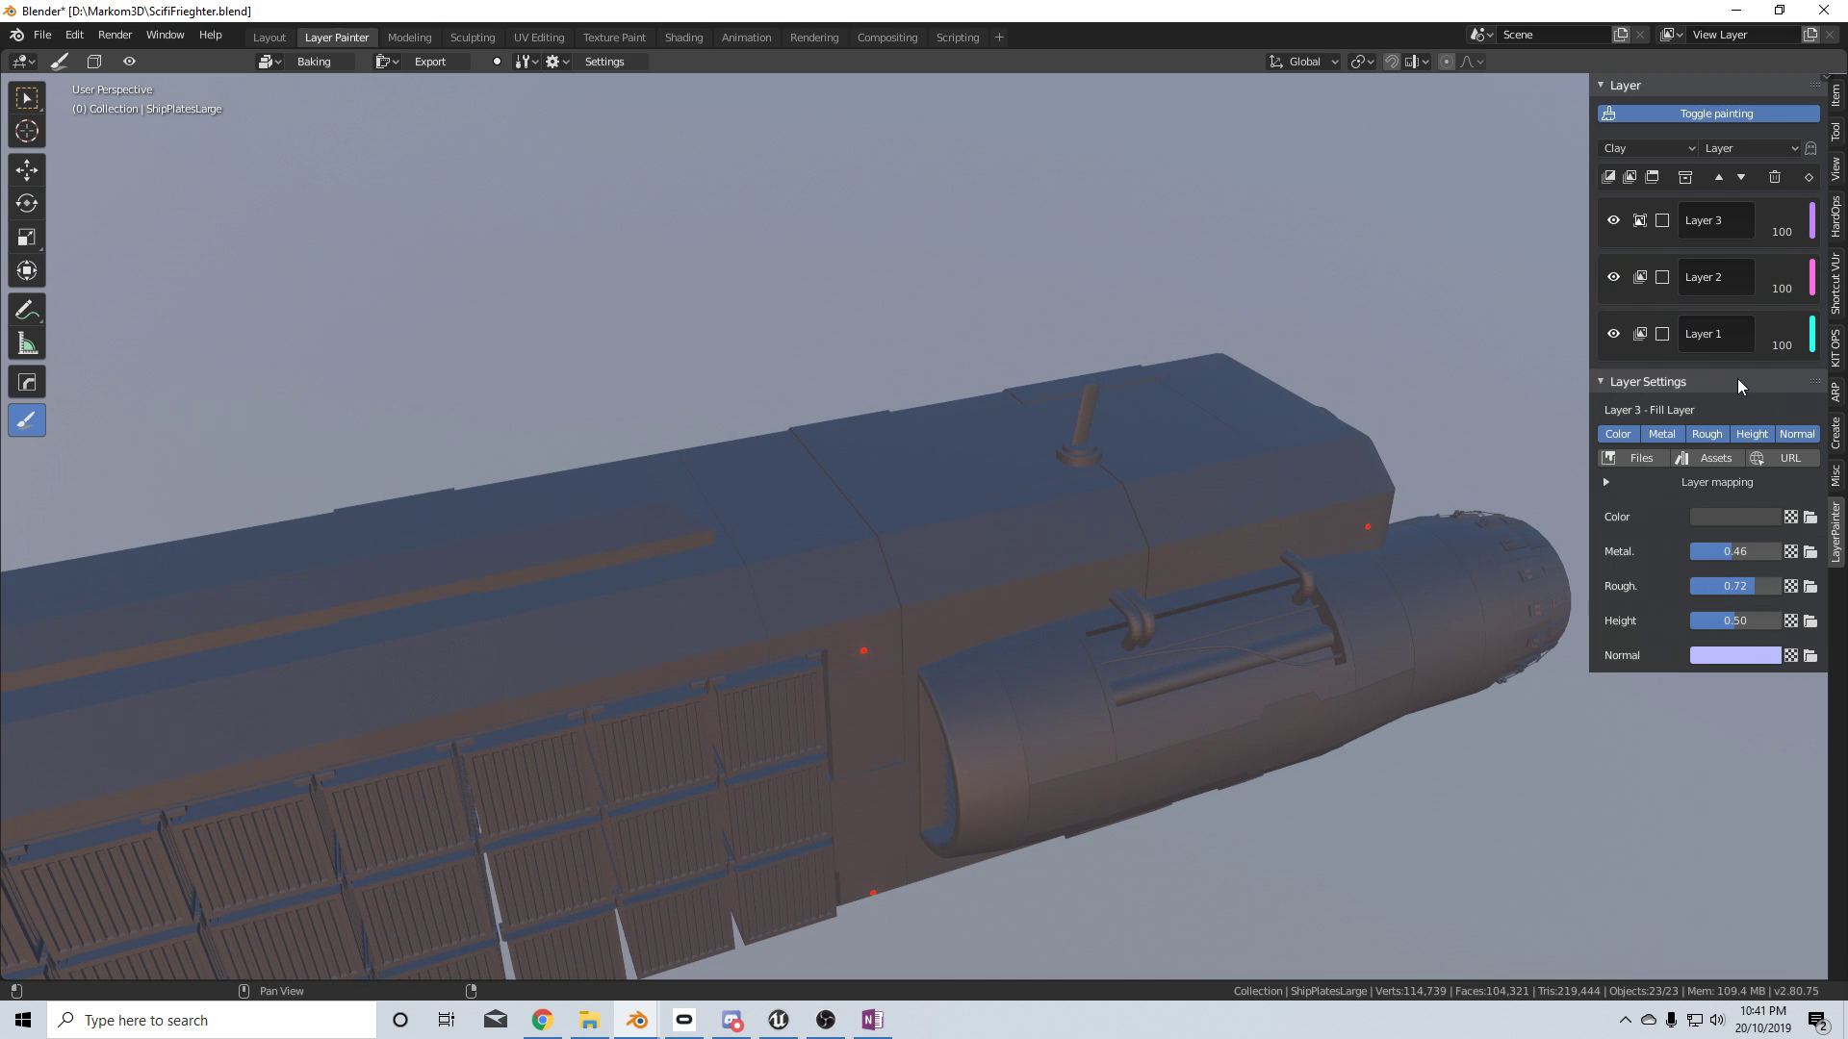
Add a Texture mask to Layer 3 and create a new paint image for it
{"action": "left_click", "coordinate": [1662, 224]}
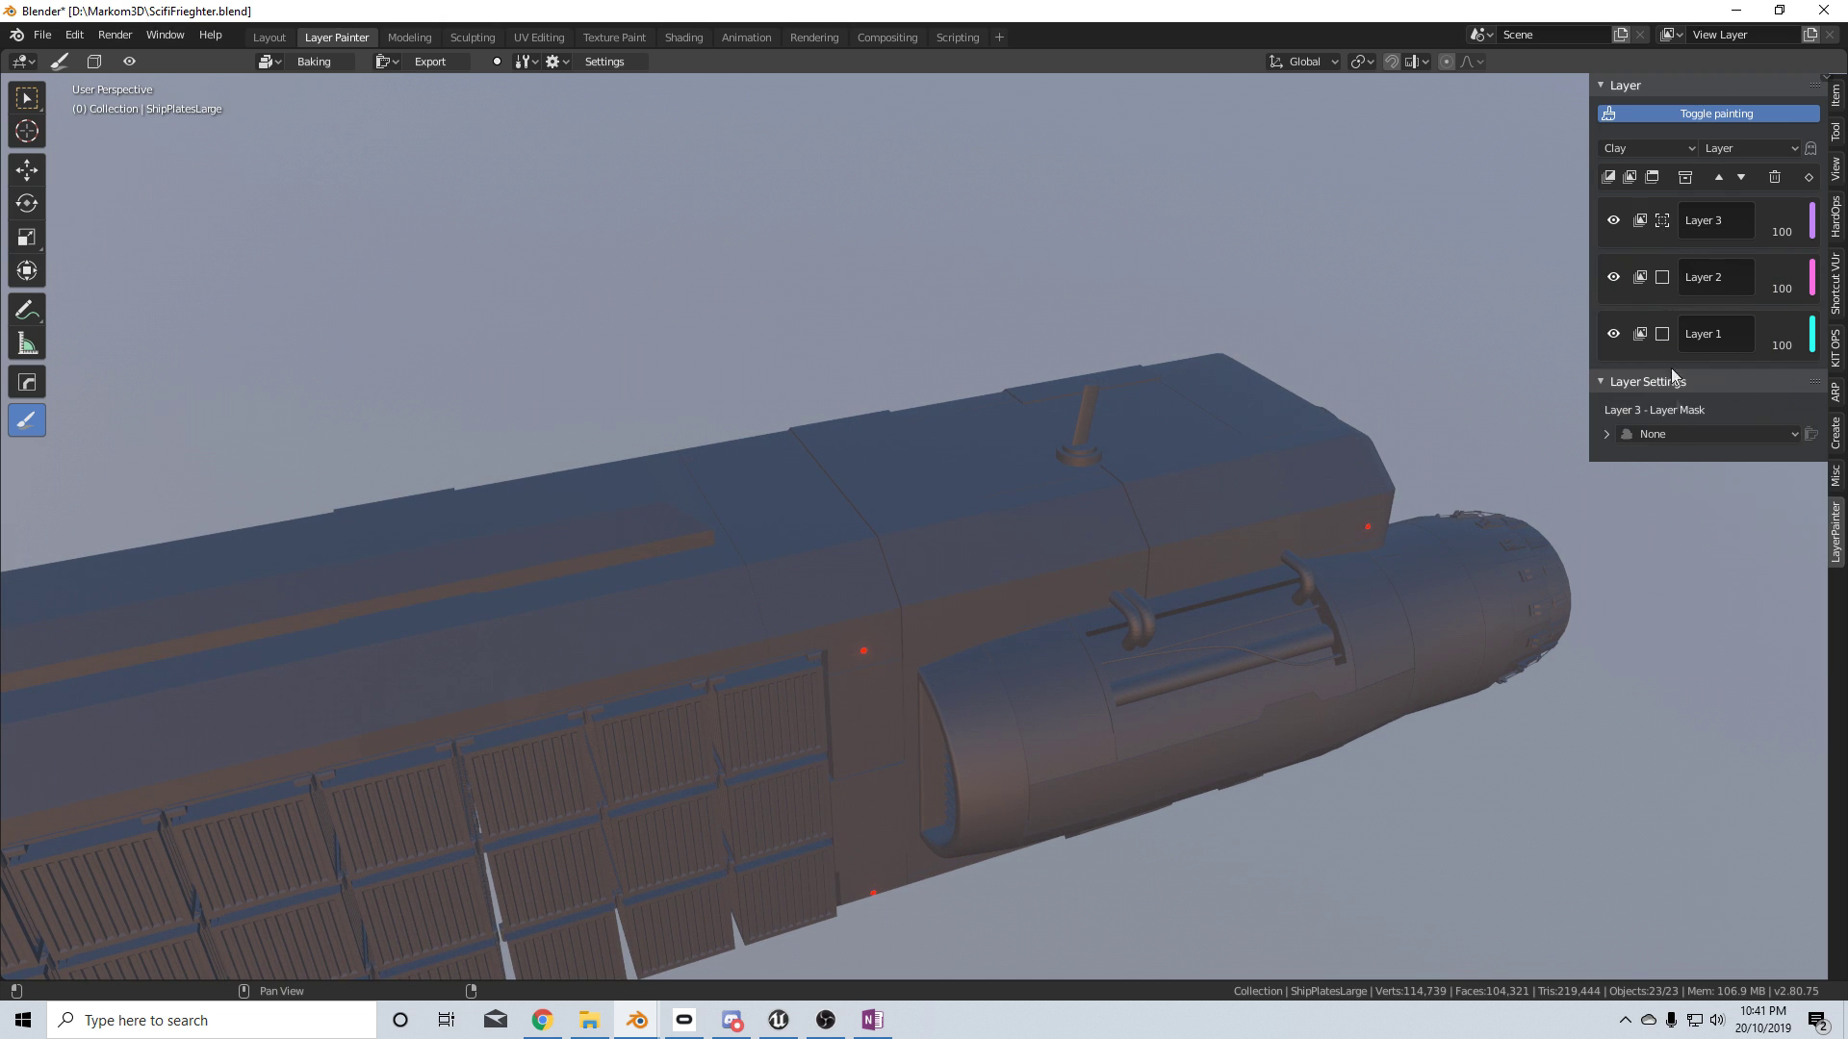
{"action": "left_click", "coordinate": [1684, 435]}
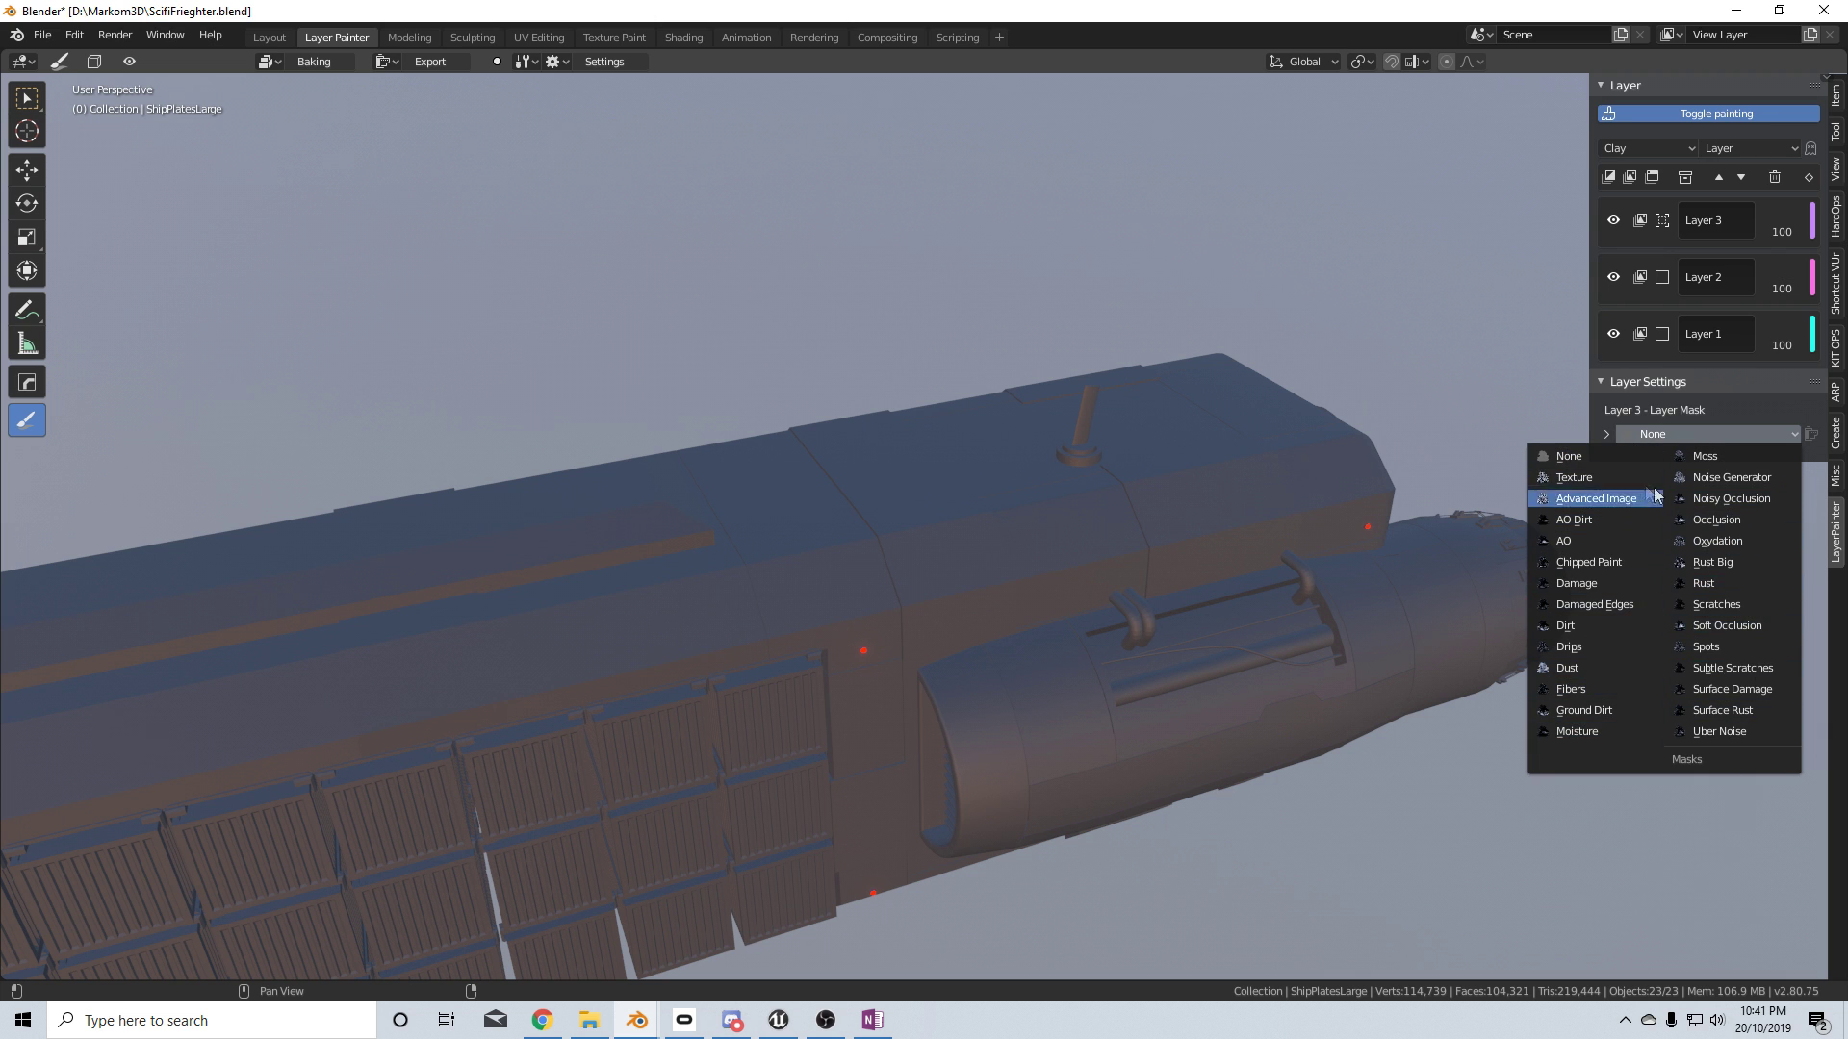
{"action": "left_click", "coordinate": [1615, 480]}
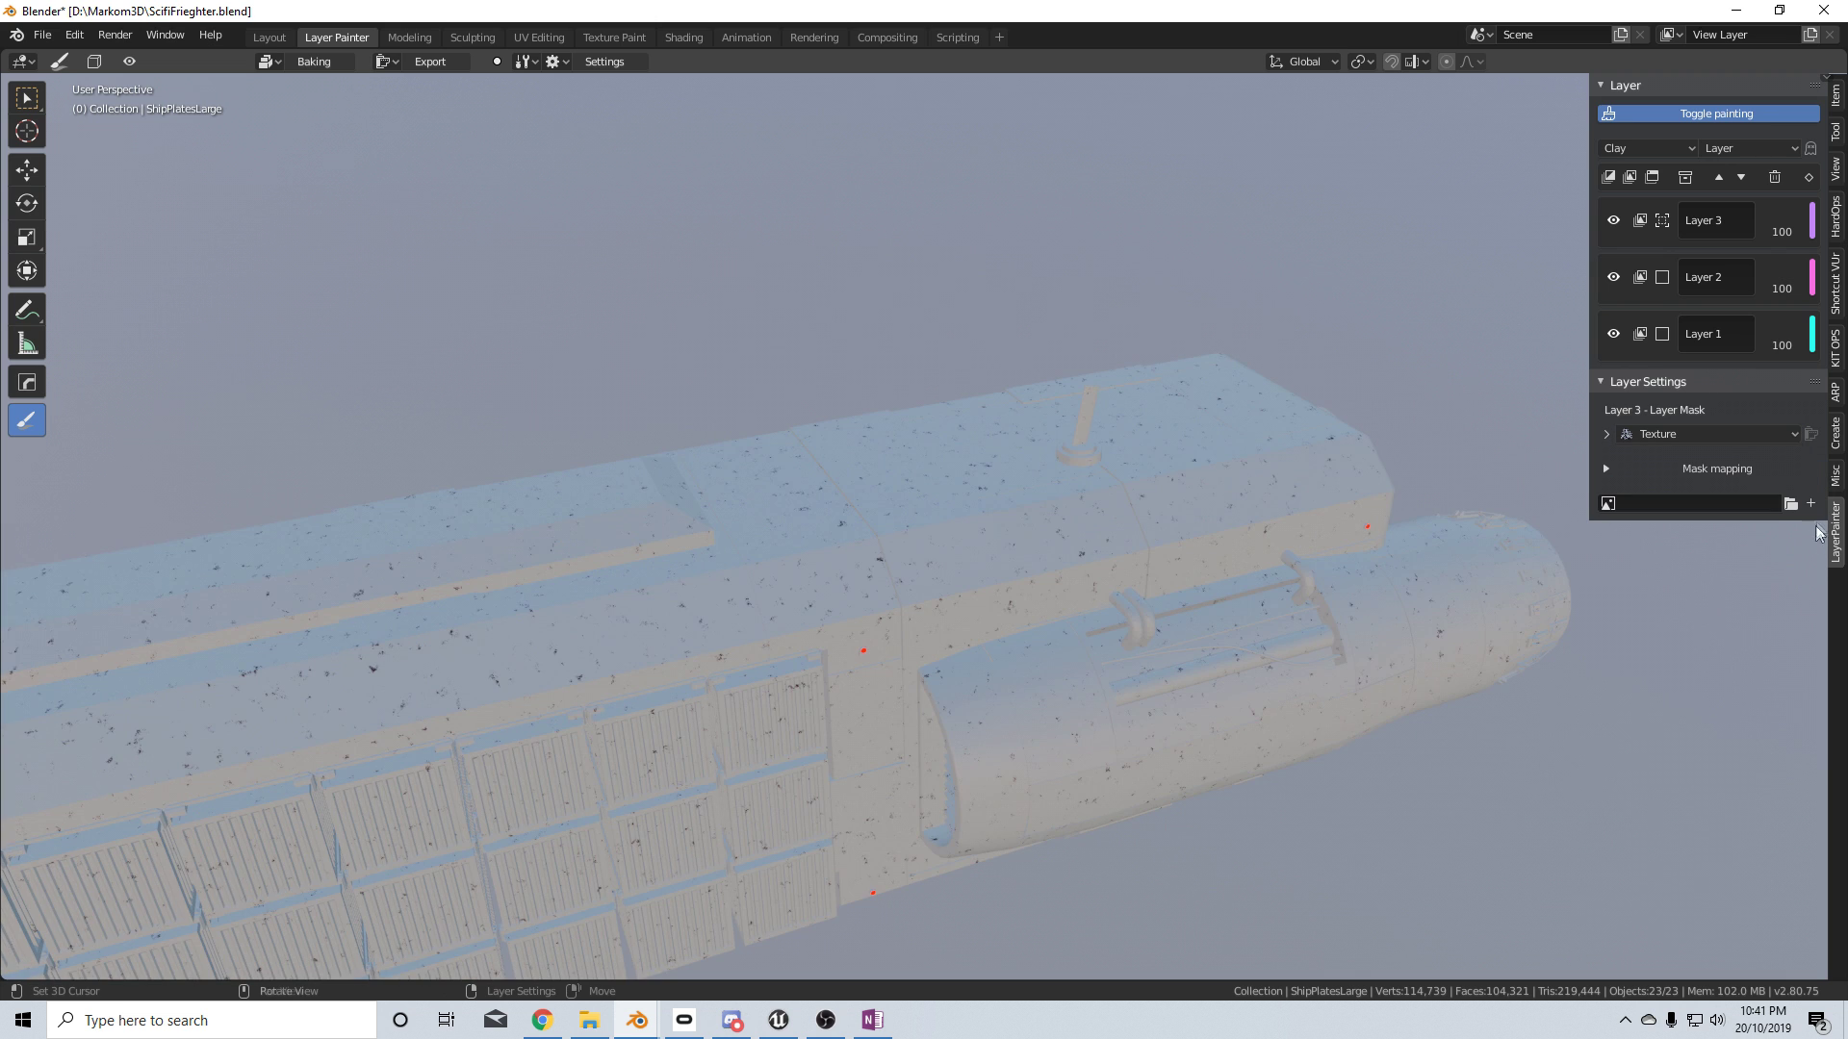
{"action": "left_click", "coordinate": [1813, 505]}
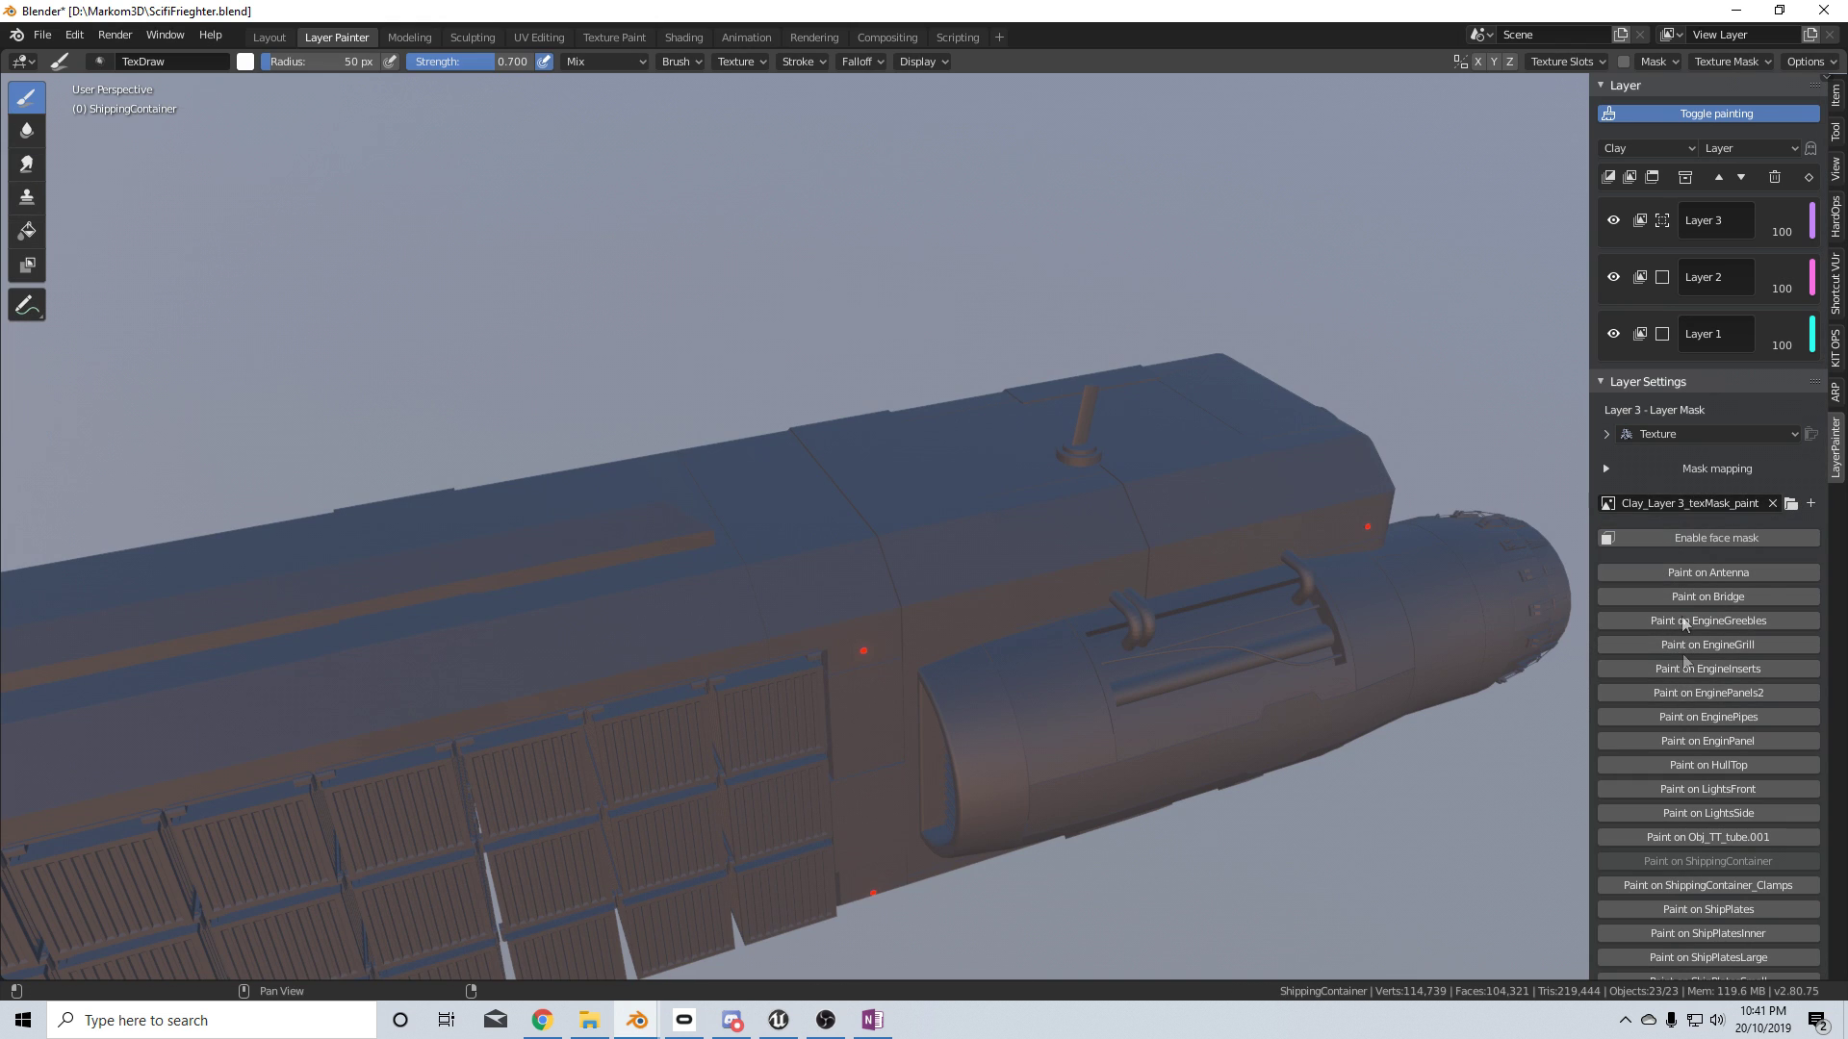
Paint Layer 3's texture mask on the EngineInserts object, covering the near nozzle's rim and interior from several angles
{"action": "scroll", "coordinate": [1691, 813], "scroll_direction": "down", "scroll_amount": 1}
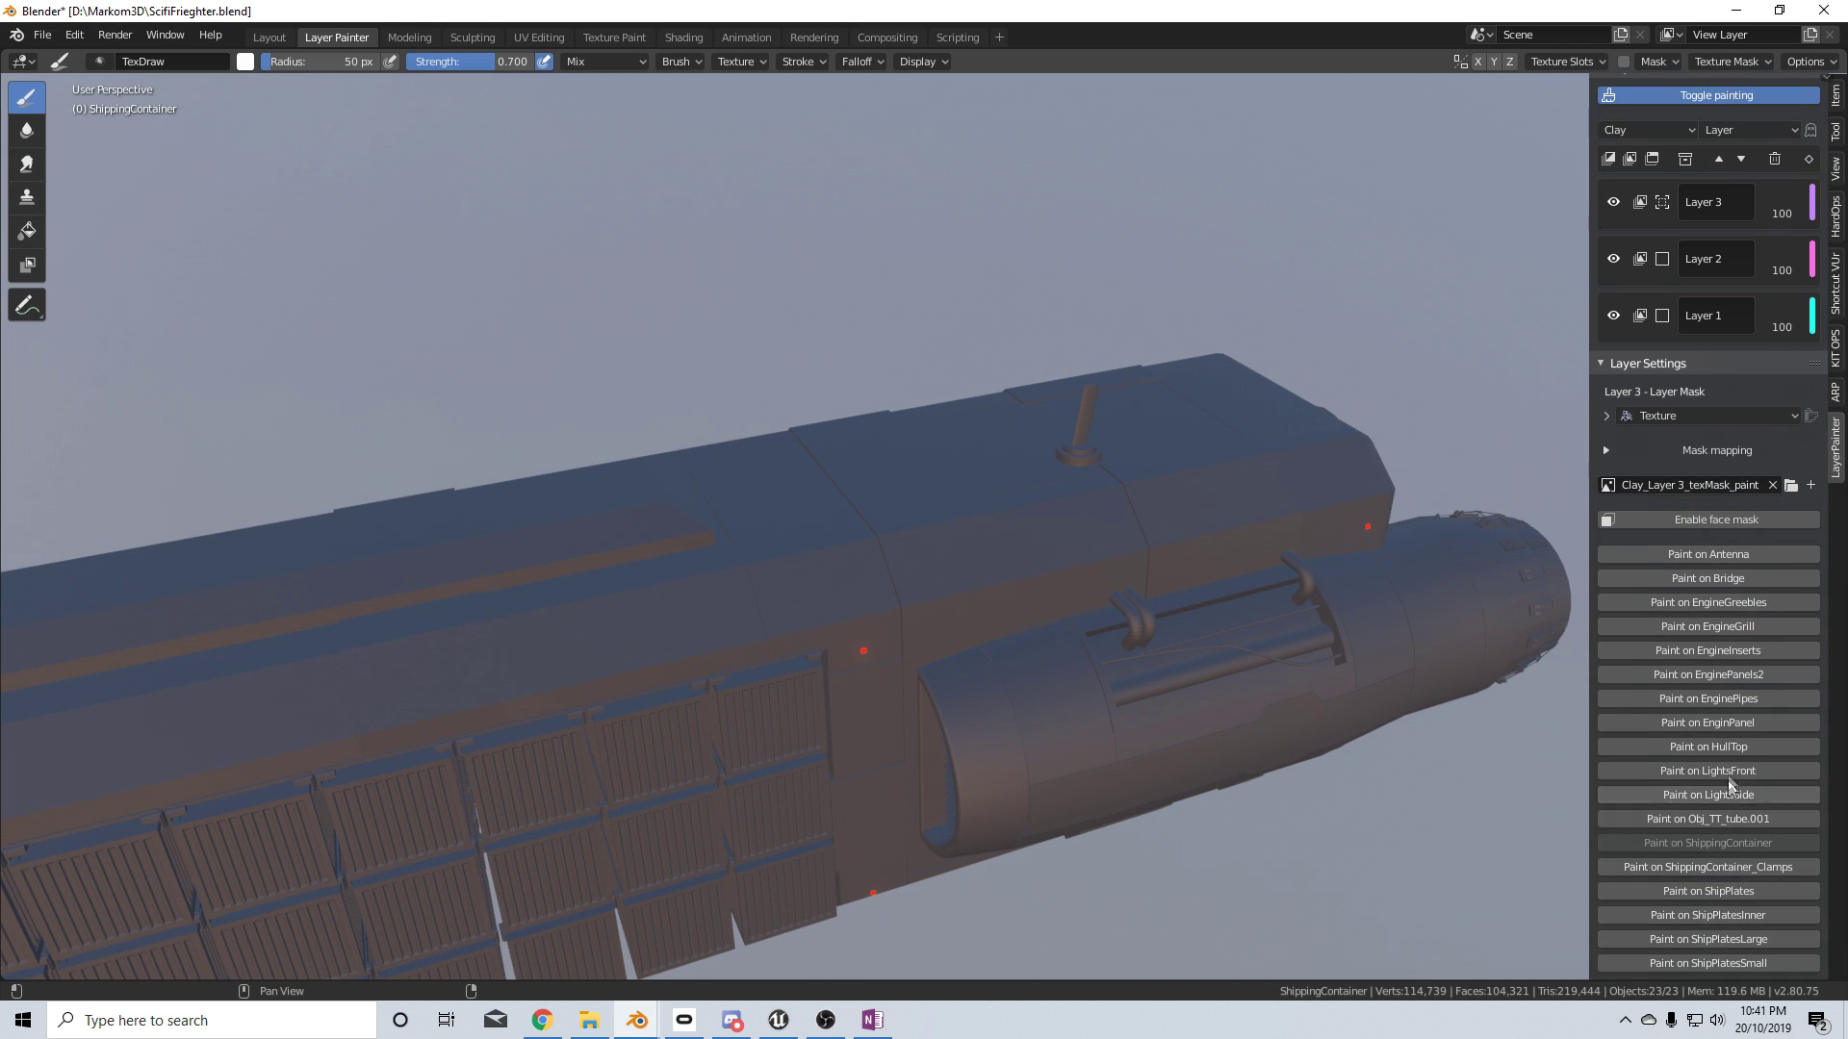
{"action": "left_click", "coordinate": [1738, 661]}
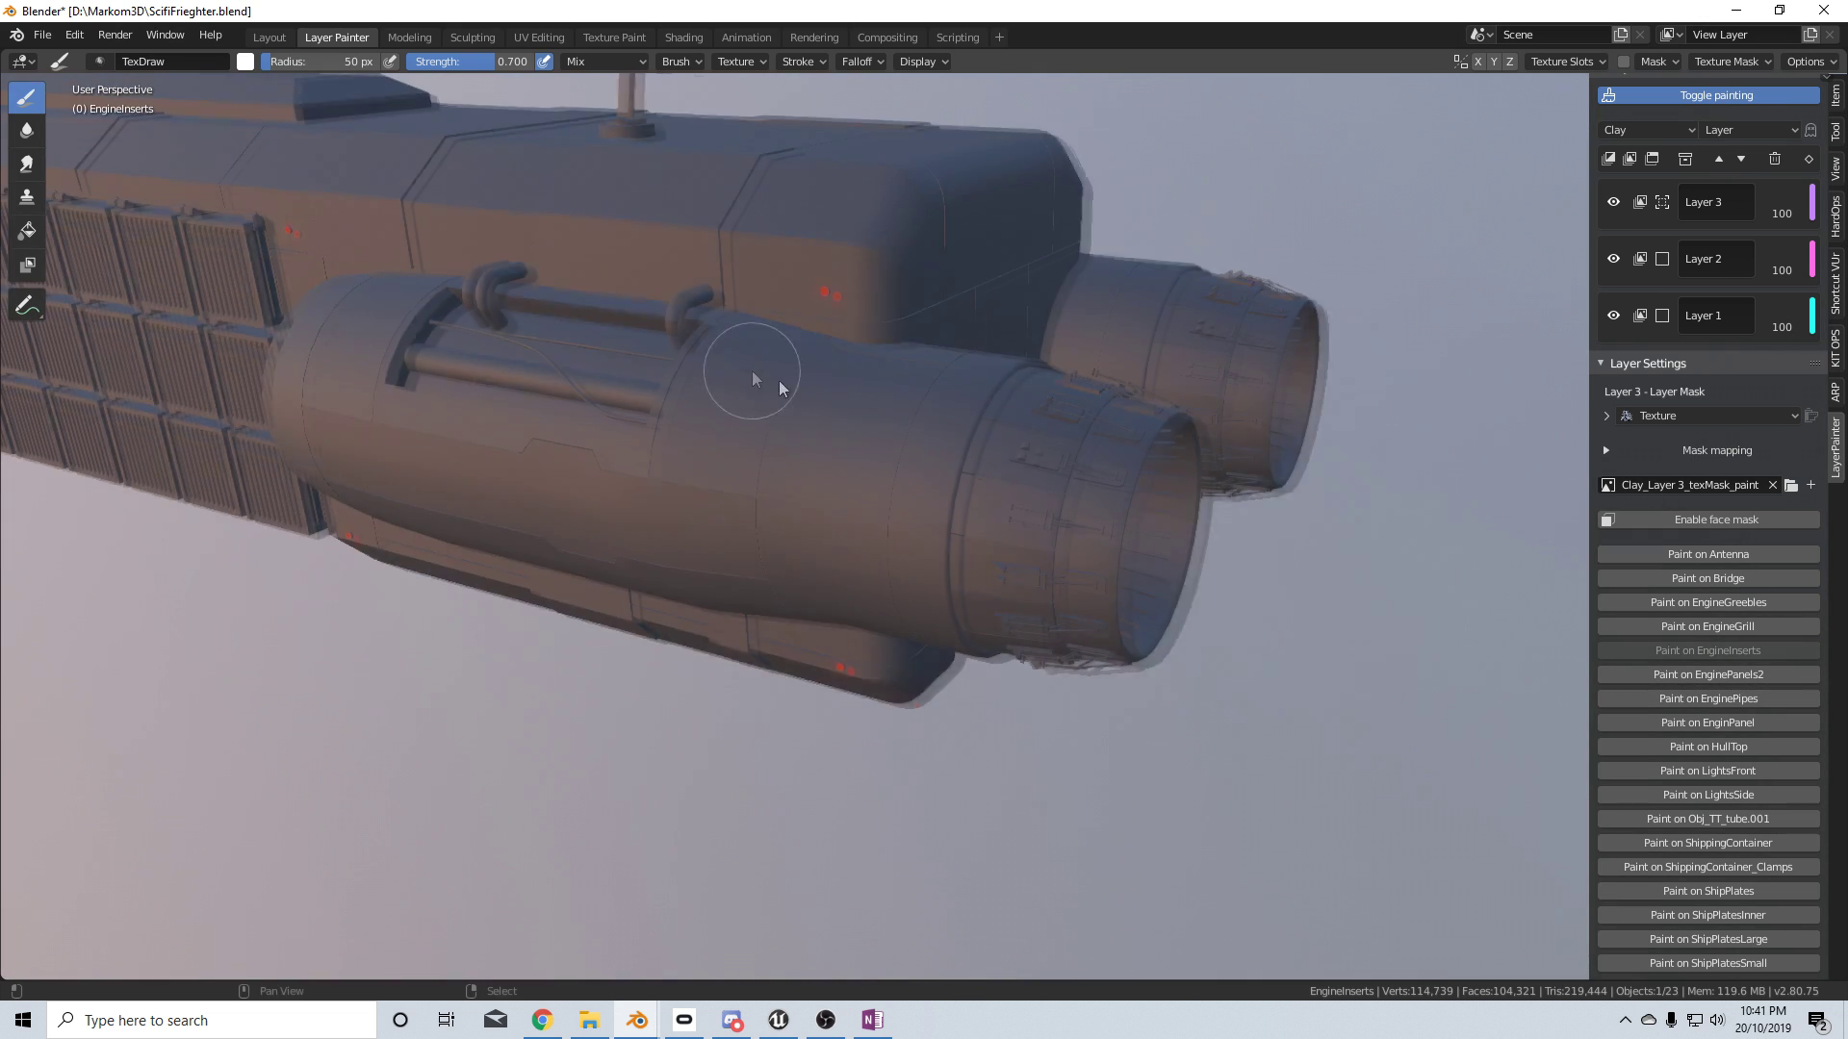
{"action": "mouse_move", "coordinate": [756, 384]}
{"action": "middle_mouse_down"}
{"action": "mouse_move", "coordinate": [1010, 578]}
{"action": "mouse_move", "coordinate": [1003, 619]}
{"action": "mouse_move", "coordinate": [1039, 631]}
{"action": "middle_mouse_up"}
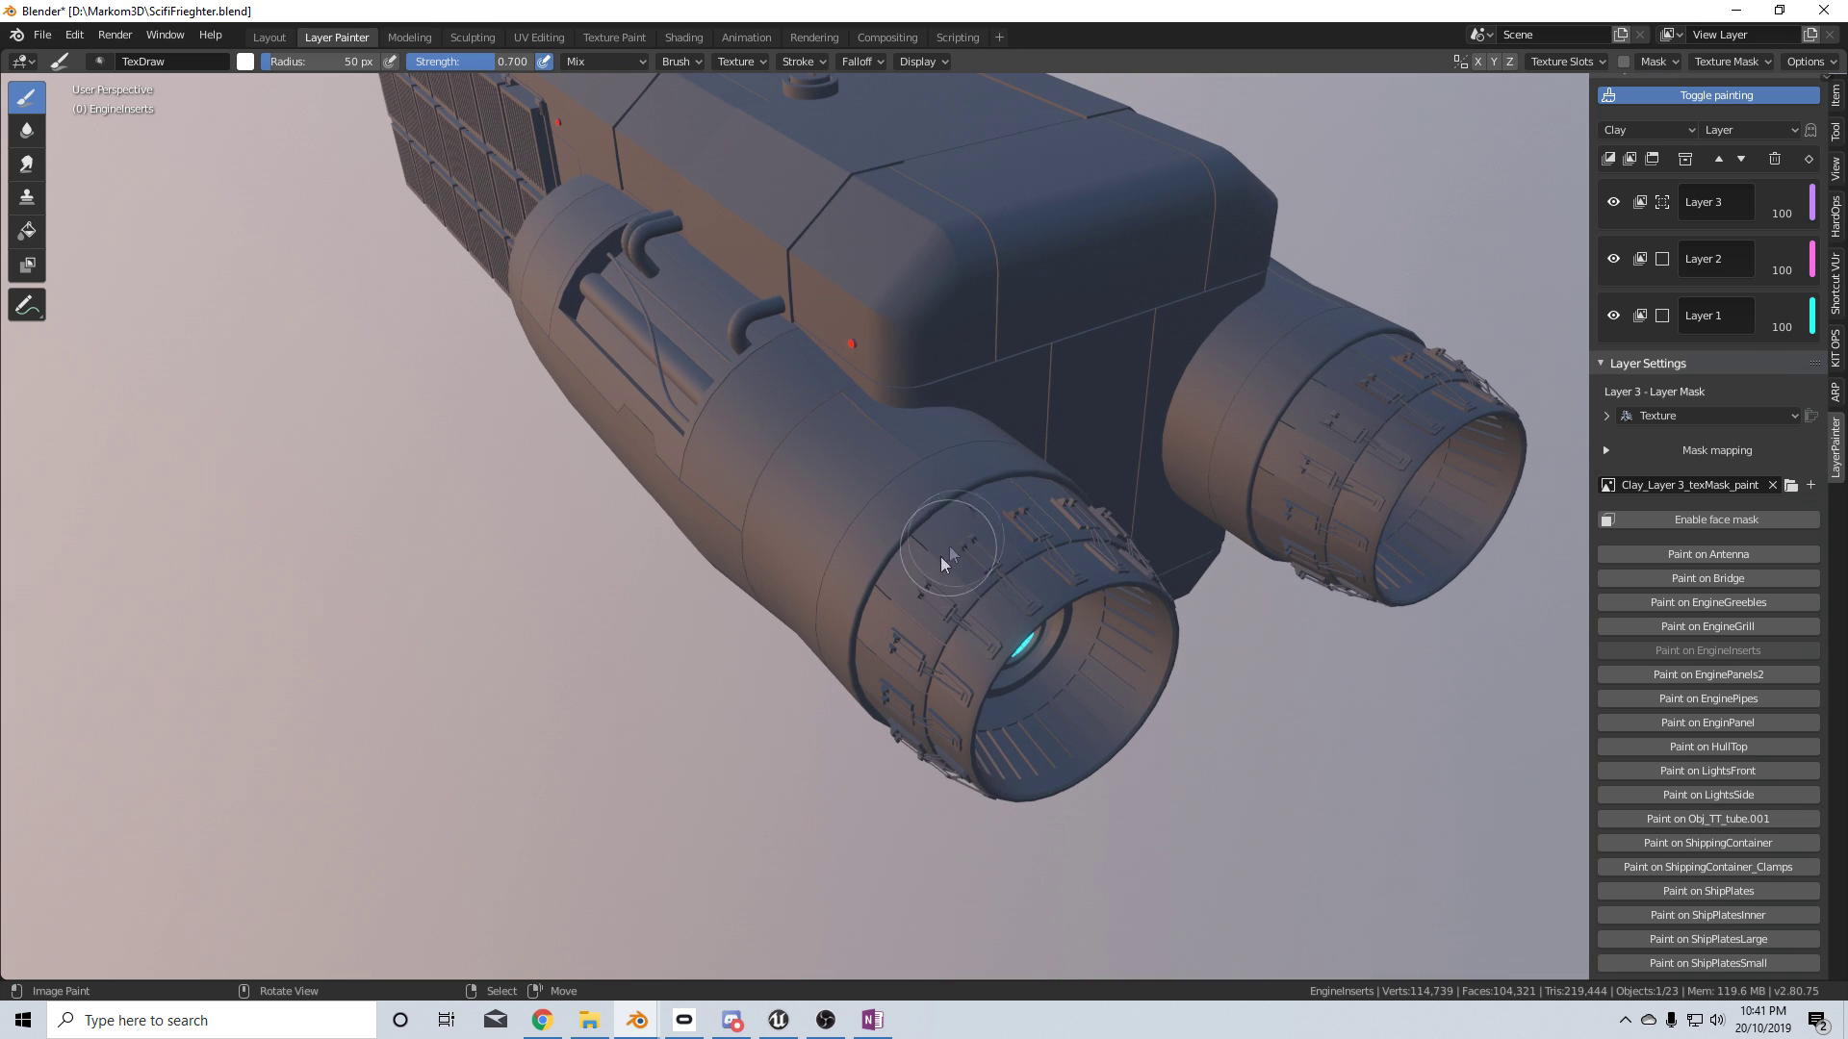
{"action": "mouse_move", "coordinate": [995, 540]}
{"action": "left_mouse_down"}
{"action": "mouse_move", "coordinate": [1053, 530]}
{"action": "mouse_move", "coordinate": [993, 563]}
{"action": "mouse_move", "coordinate": [1072, 595]}
{"action": "mouse_move", "coordinate": [1135, 582]}
{"action": "mouse_move", "coordinate": [1106, 614]}
{"action": "mouse_move", "coordinate": [1114, 695]}
{"action": "mouse_move", "coordinate": [1128, 662]}
{"action": "mouse_move", "coordinate": [1157, 665]}
{"action": "mouse_move", "coordinate": [1016, 833]}
{"action": "mouse_move", "coordinate": [1162, 747]}
{"action": "left_mouse_up"}
{"action": "middle_click_drag", "start_coordinate": [1163, 747], "coordinate": [962, 655]}
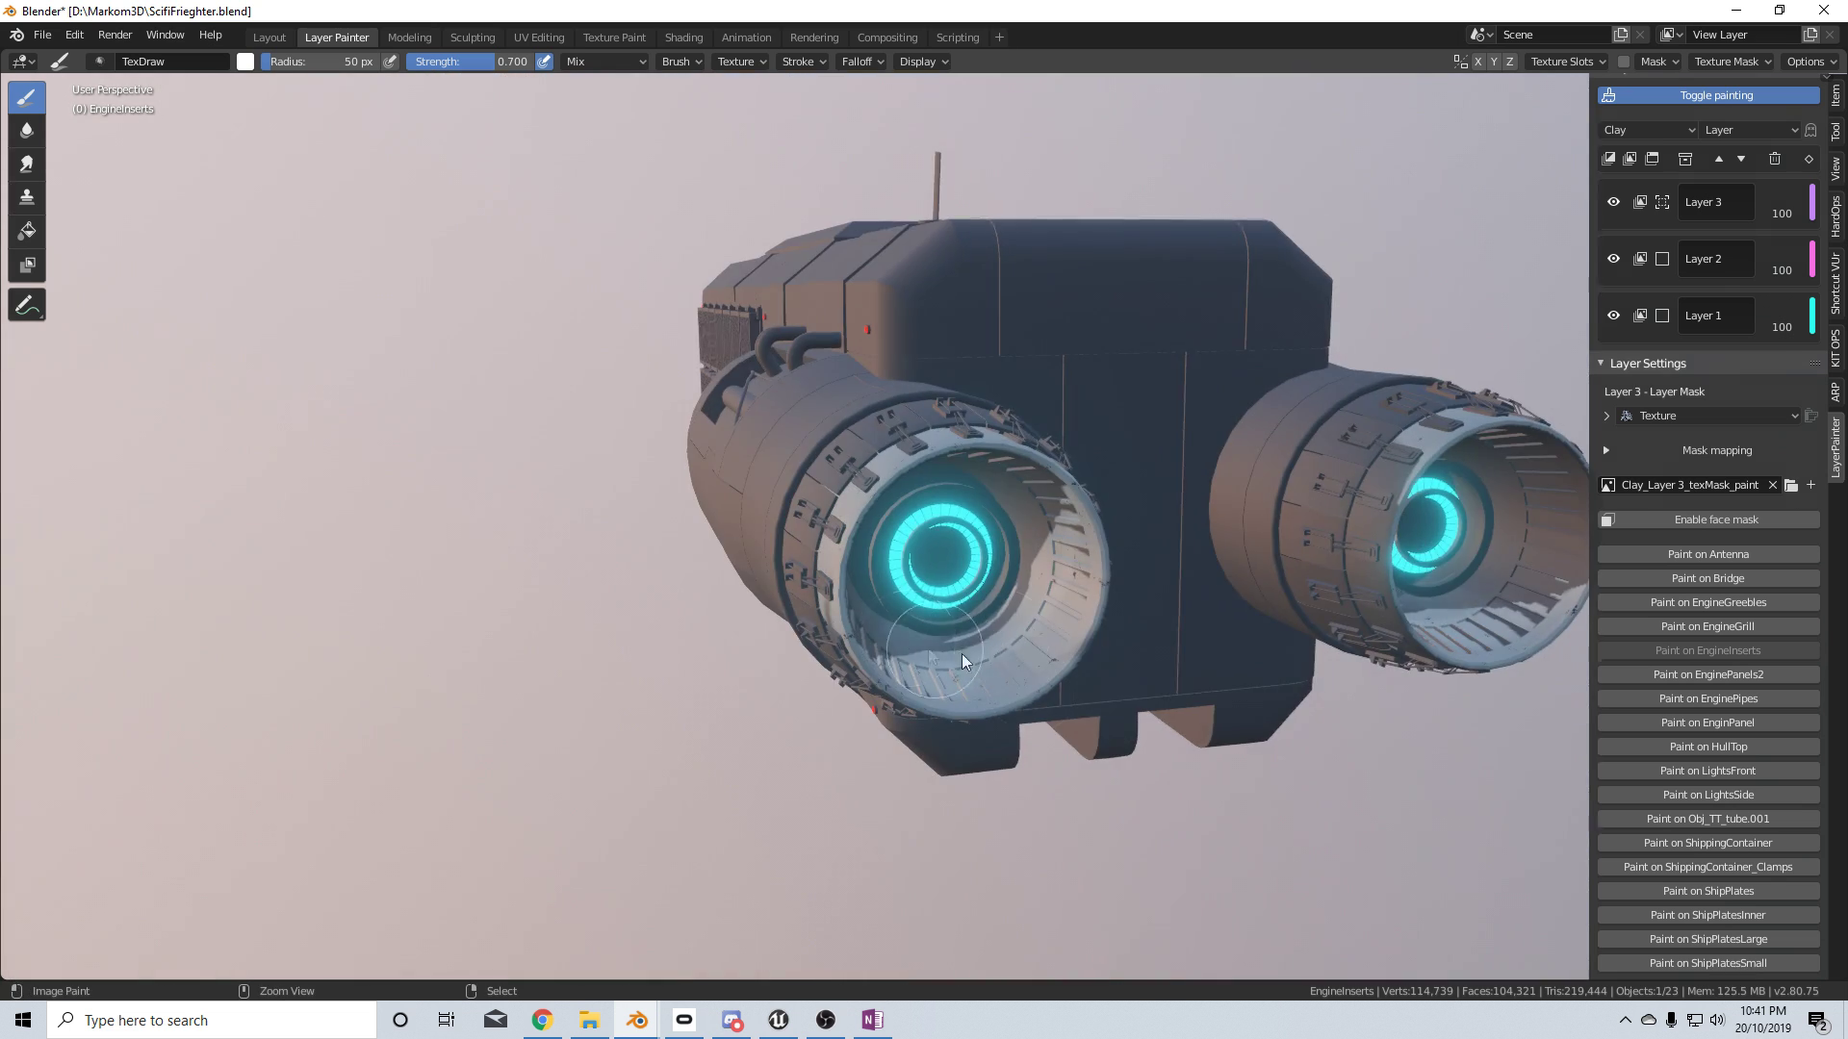
{"action": "middle_click_drag", "start_coordinate": [1014, 497], "coordinate": [914, 494]}
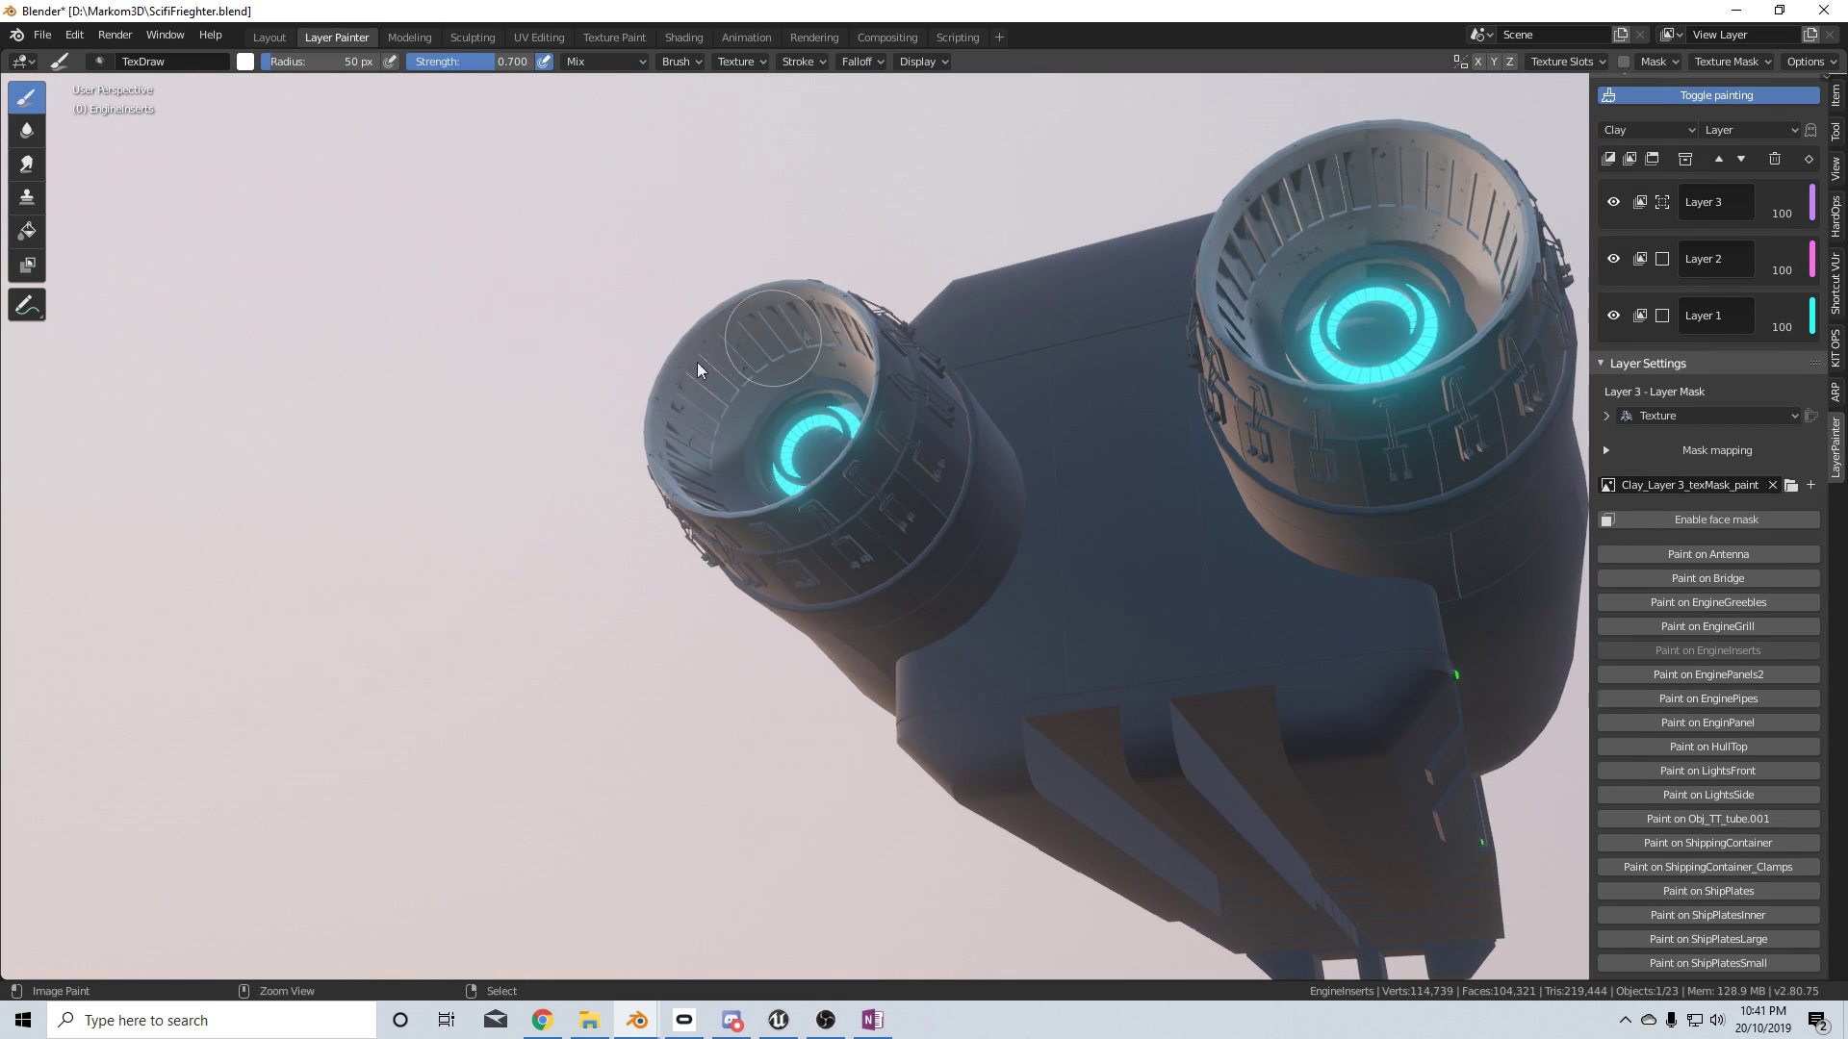
{"action": "left_click_drag", "start_coordinate": [697, 362], "coordinate": [872, 349]}
{"action": "middle_click_drag", "start_coordinate": [872, 349], "coordinate": [1011, 305]}
{"action": "left_click_drag", "start_coordinate": [1010, 304], "coordinate": [1061, 337]}
{"action": "middle_click_drag", "start_coordinate": [1061, 337], "coordinate": [1101, 383]}
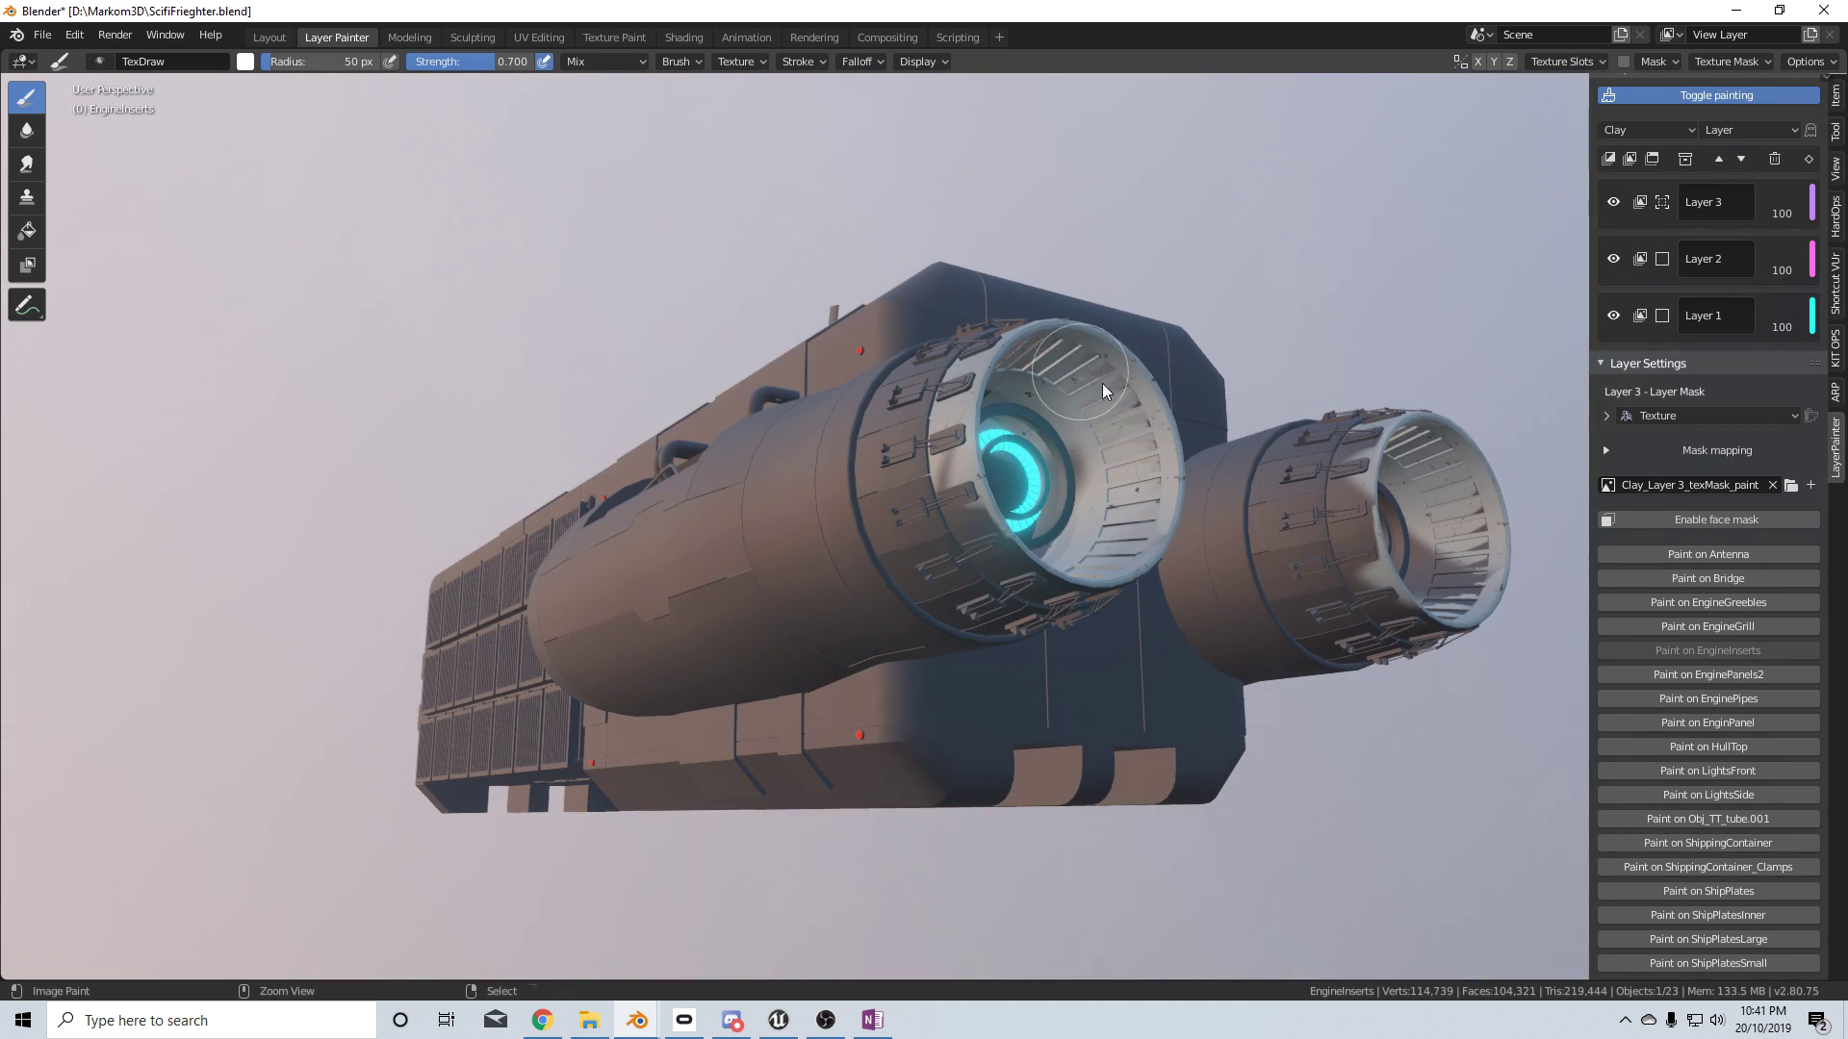
{"action": "mouse_move", "coordinate": [1101, 383]}
{"action": "left_mouse_down"}
{"action": "mouse_move", "coordinate": [950, 460]}
{"action": "mouse_move", "coordinate": [1008, 570]}
{"action": "mouse_move", "coordinate": [1181, 493]}
{"action": "mouse_move", "coordinate": [1161, 478]}
{"action": "left_mouse_up"}
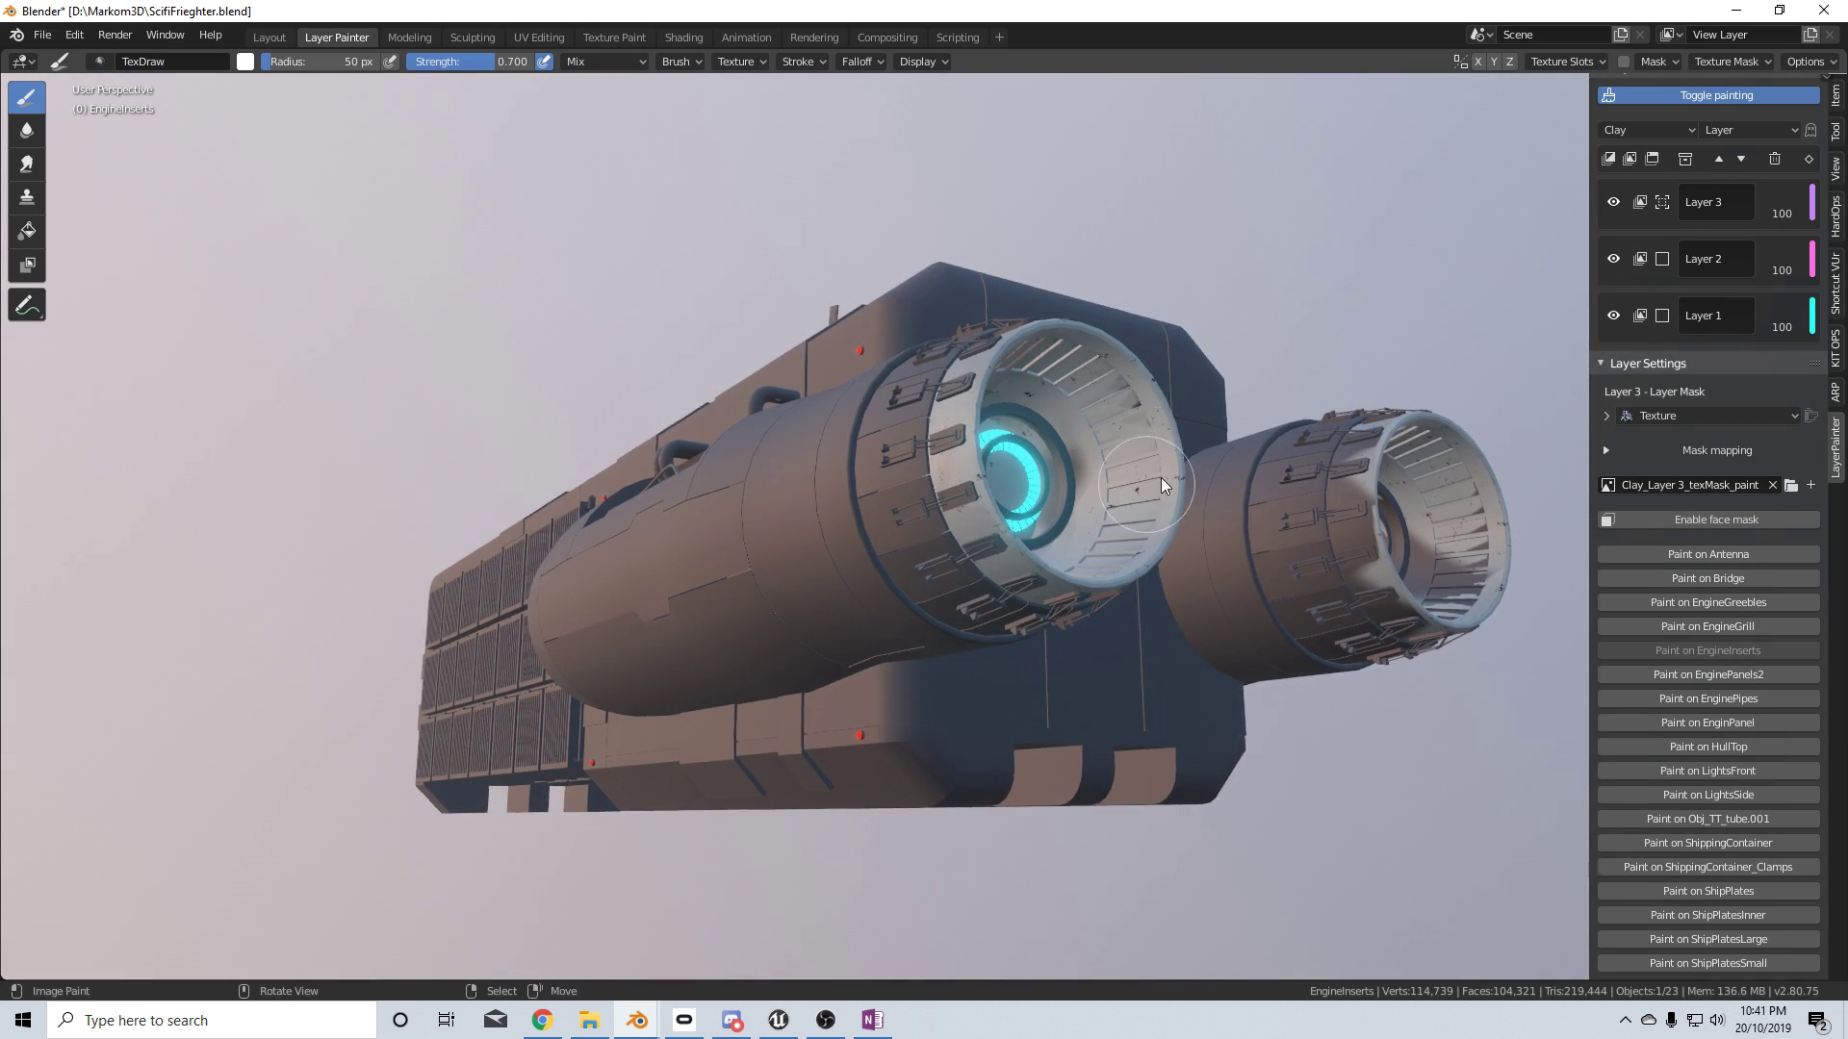
{"action": "middle_click_drag", "start_coordinate": [1160, 477], "coordinate": [1042, 699]}
{"action": "mouse_move", "coordinate": [995, 658]}
{"action": "left_mouse_down"}
{"action": "mouse_move", "coordinate": [1038, 494]}
{"action": "mouse_move", "coordinate": [905, 593]}
{"action": "mouse_move", "coordinate": [922, 688]}
{"action": "mouse_move", "coordinate": [1075, 708]}
{"action": "mouse_move", "coordinate": [986, 520]}
{"action": "mouse_move", "coordinate": [966, 545]}
{"action": "mouse_move", "coordinate": [977, 597]}
{"action": "left_mouse_up"}
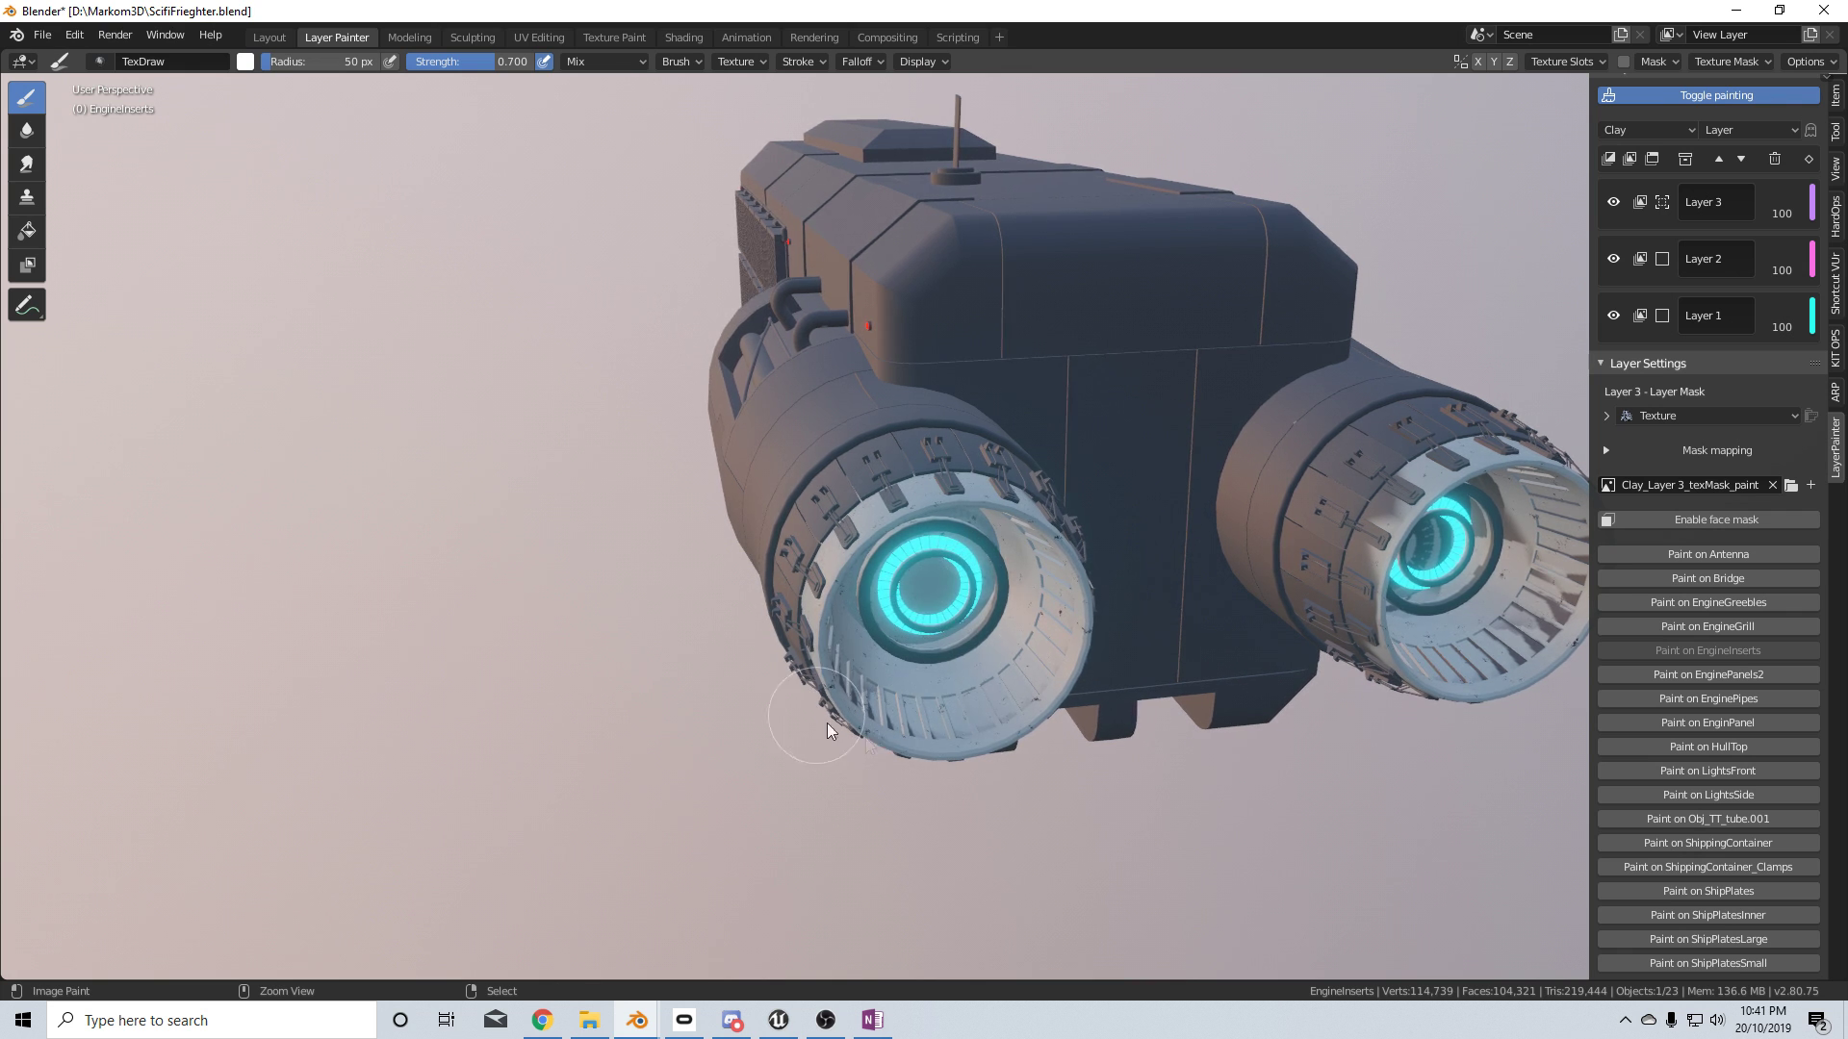
{"action": "middle_click_drag", "start_coordinate": [827, 724], "coordinate": [1187, 683]}
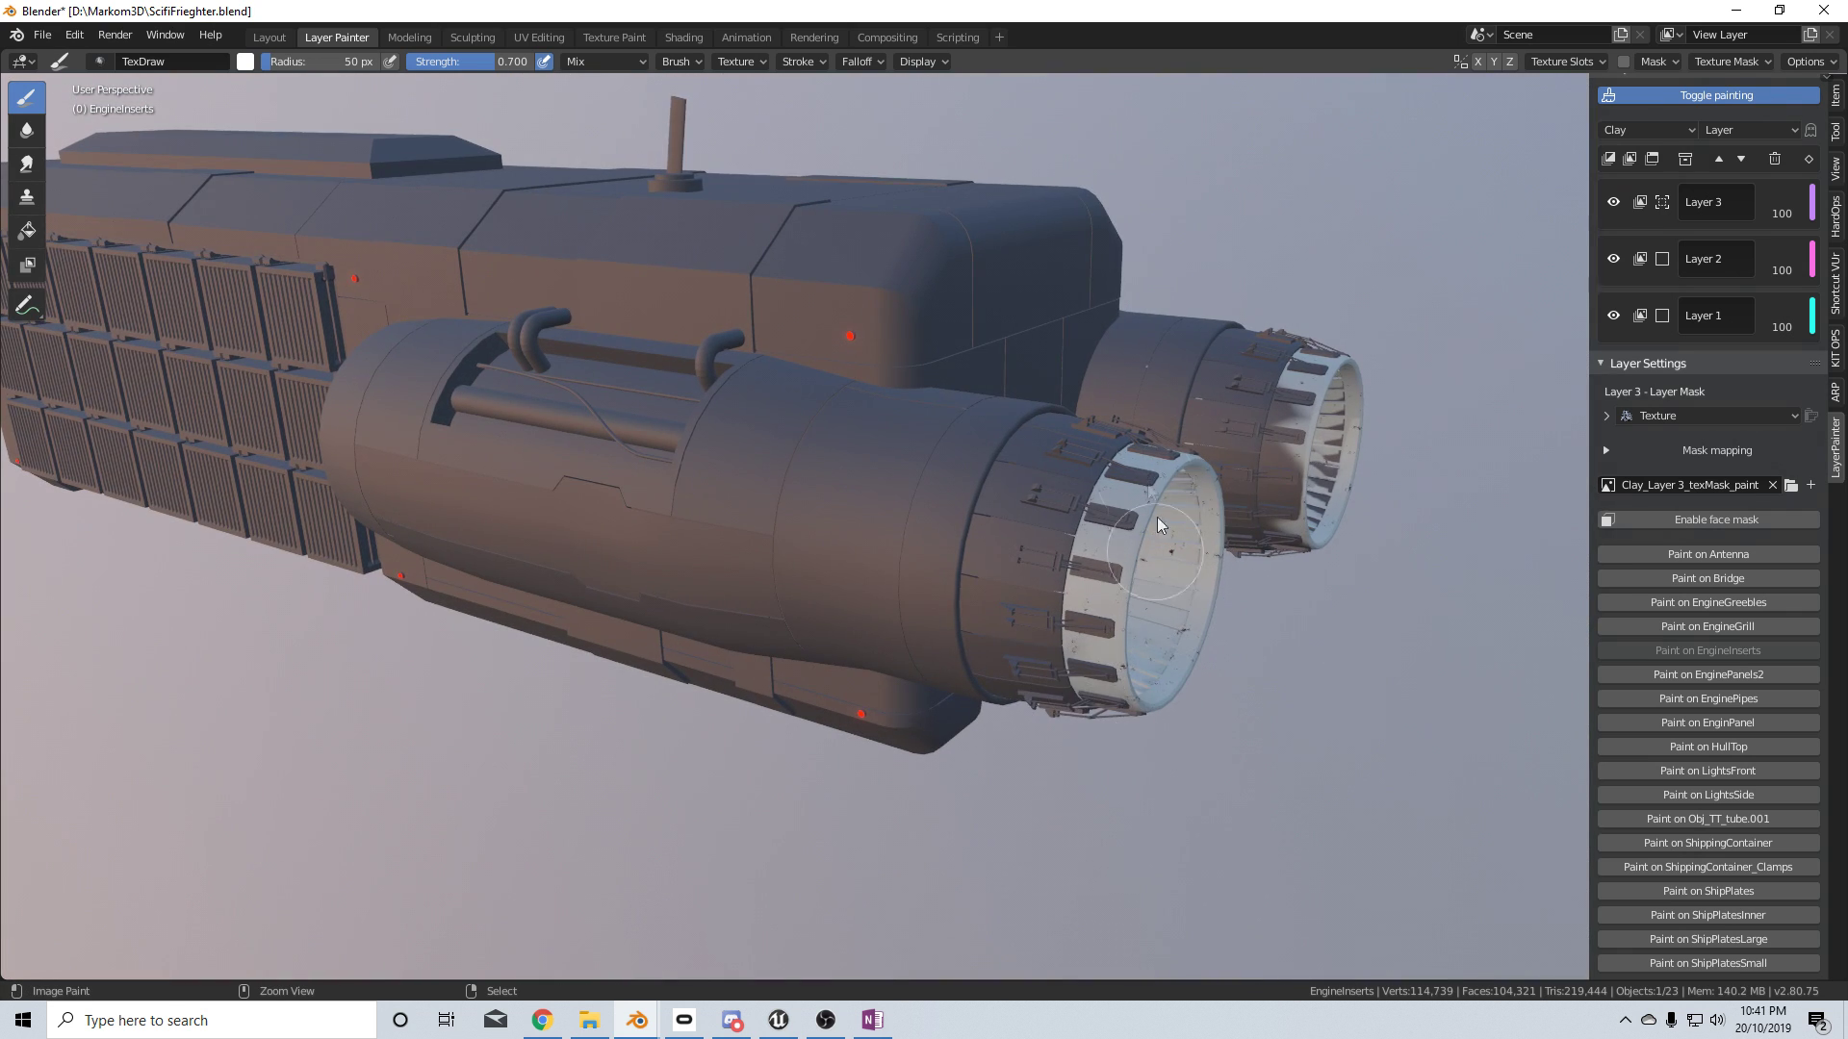
{"action": "middle_click_drag", "start_coordinate": [1161, 525], "coordinate": [1200, 577]}
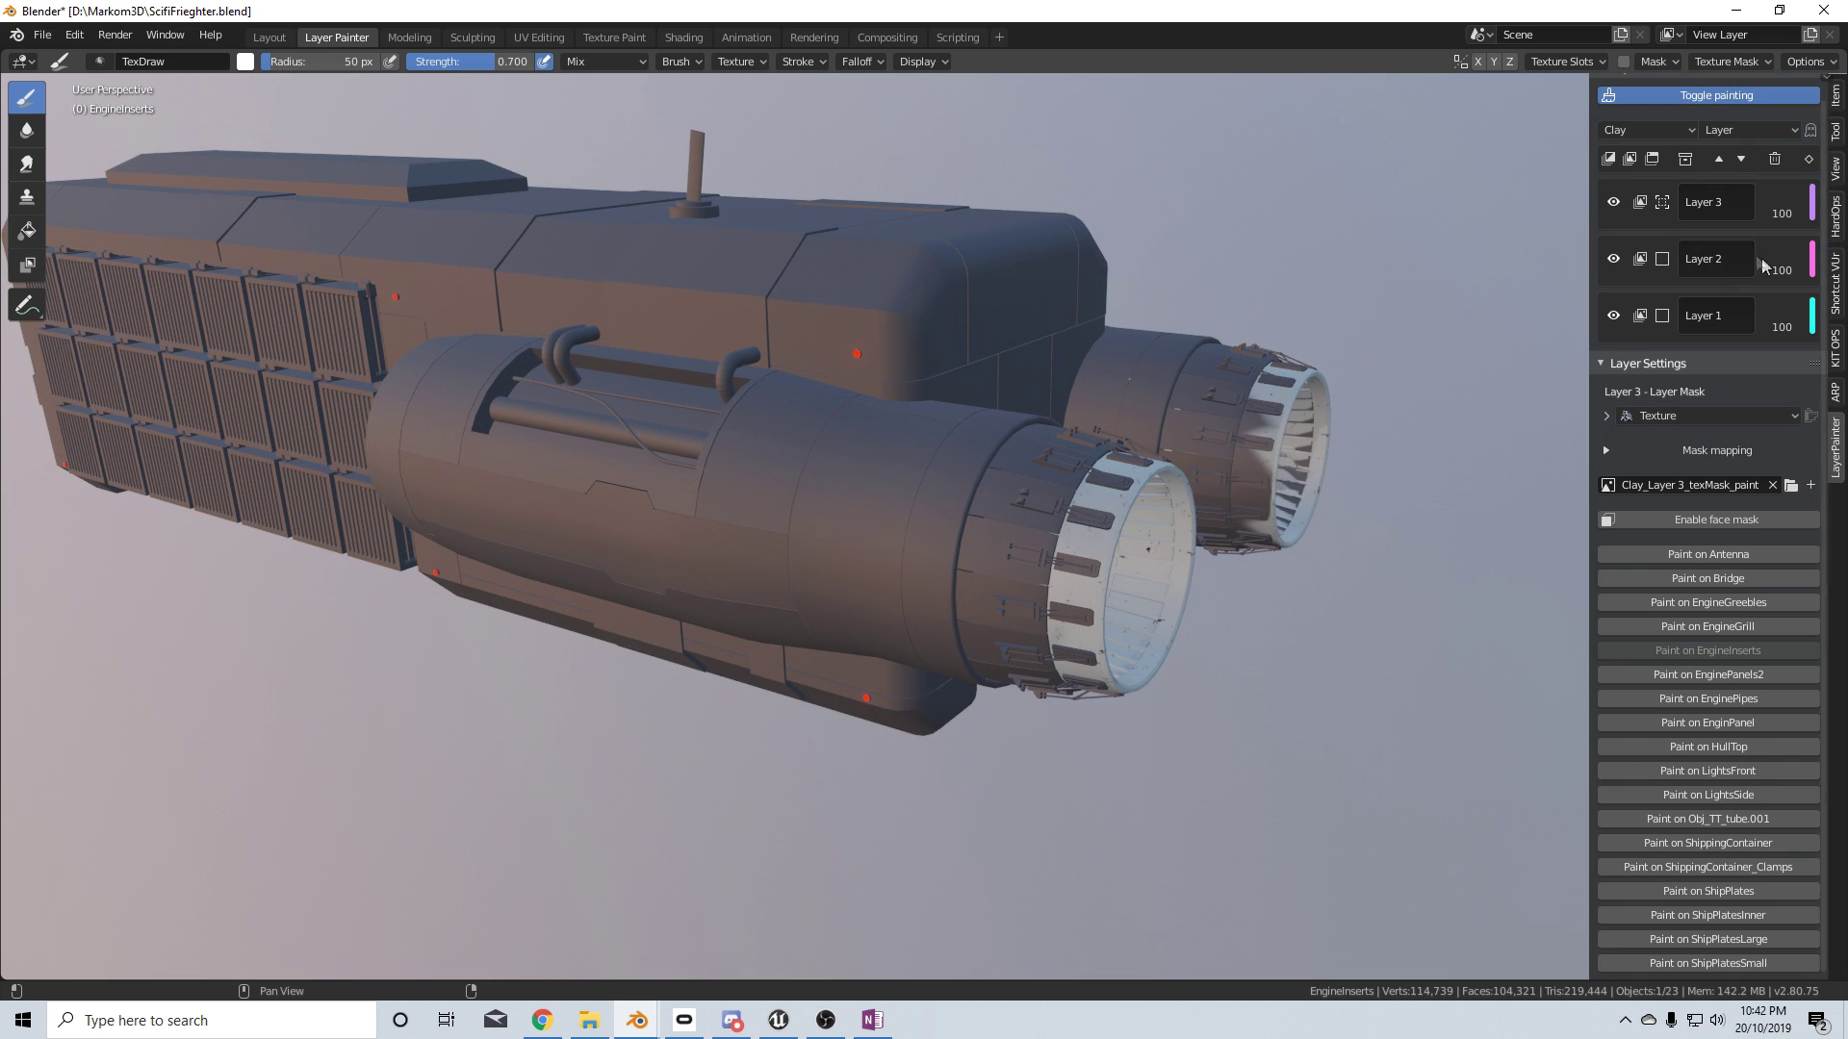
Rename Layer 2 as Paint
{"action": "double_click", "coordinate": [1705, 258]}
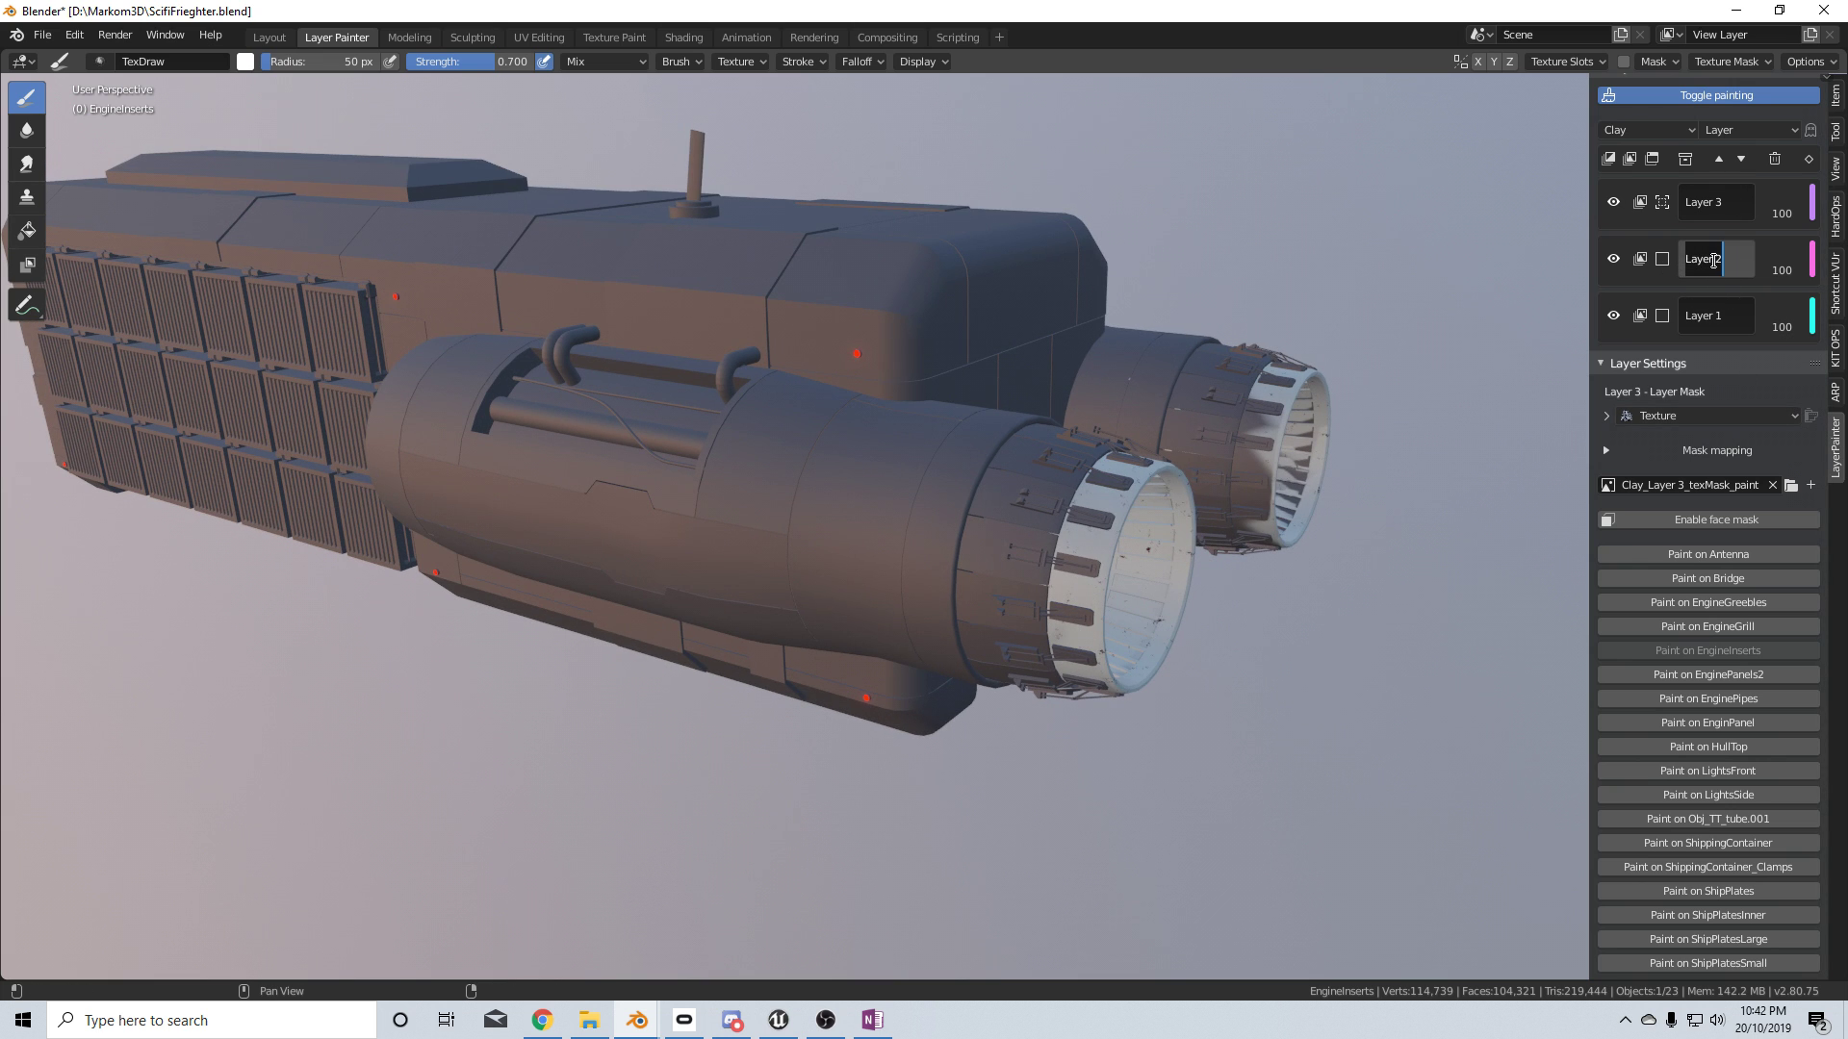
{"action": "type", "text": "Paint"}
{"action": "key", "text": "Return"}
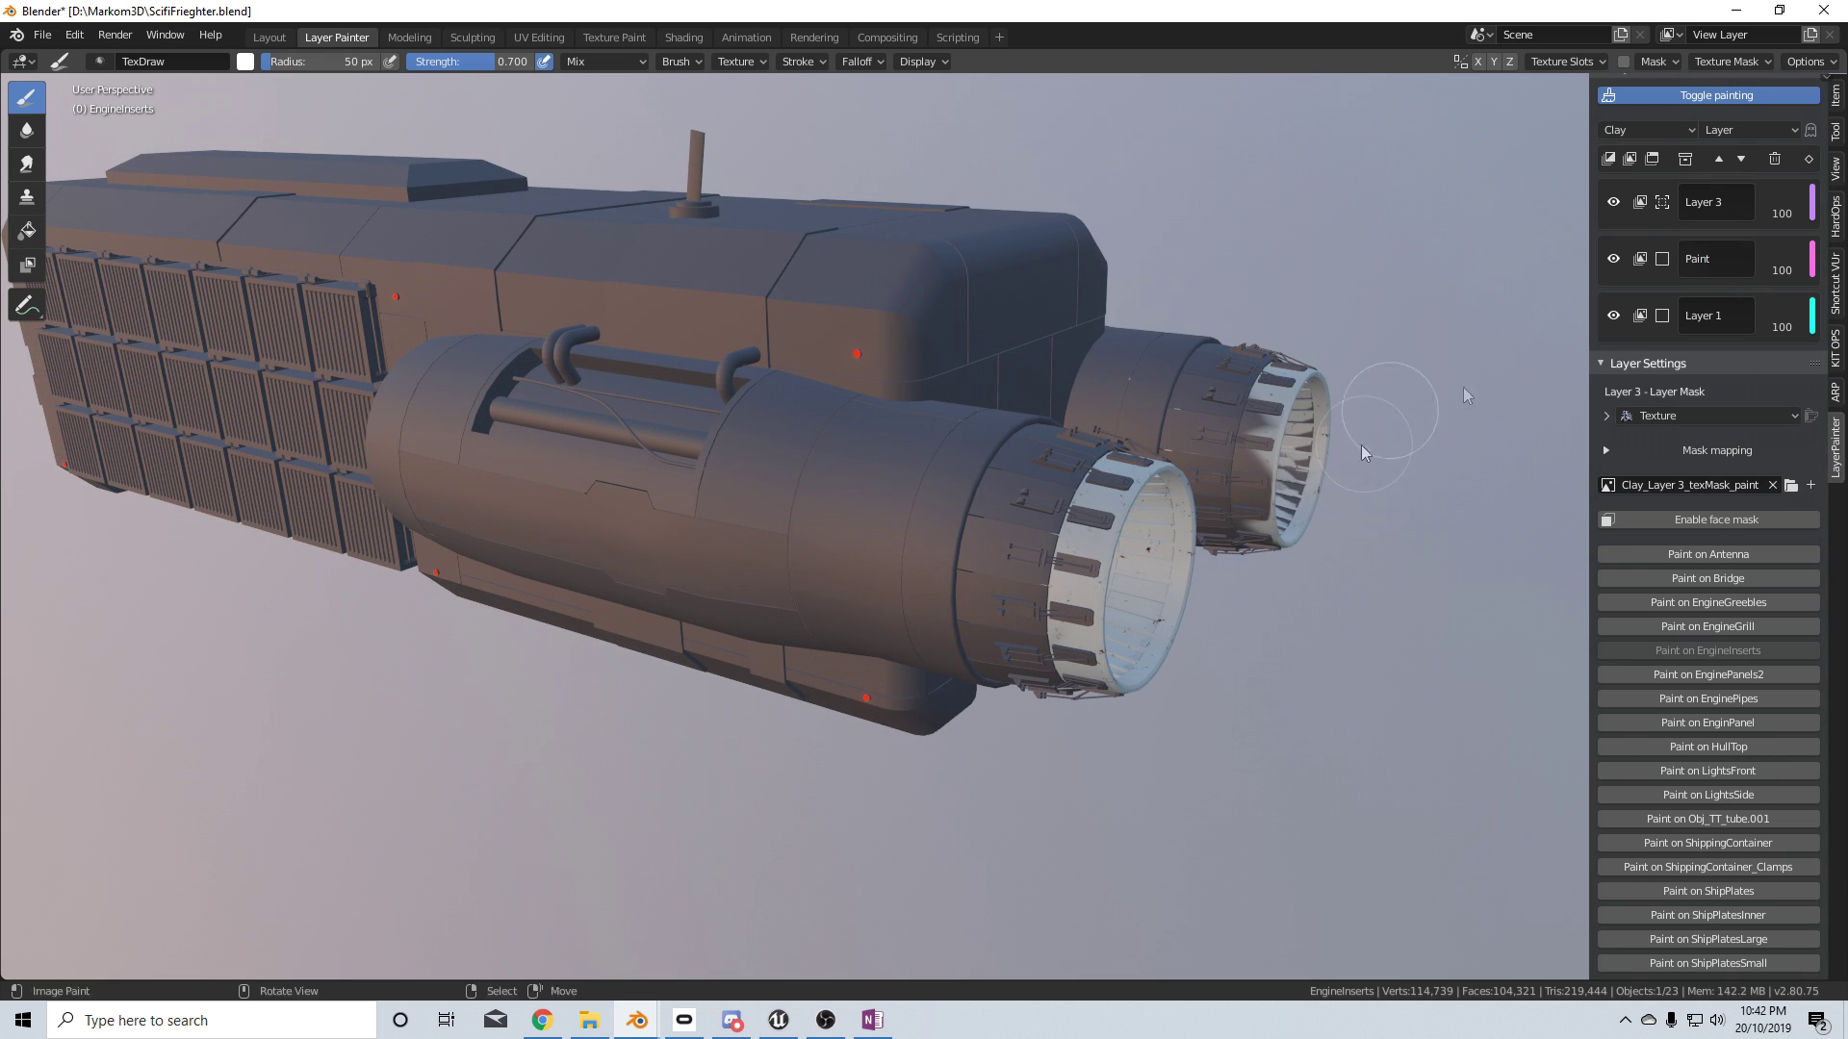
Paint the mask over the remaining dark areas of the far engine nozzle's insert
{"action": "middle_click_drag", "start_coordinate": [1252, 577], "coordinate": [878, 536], "text": "ctrl"}
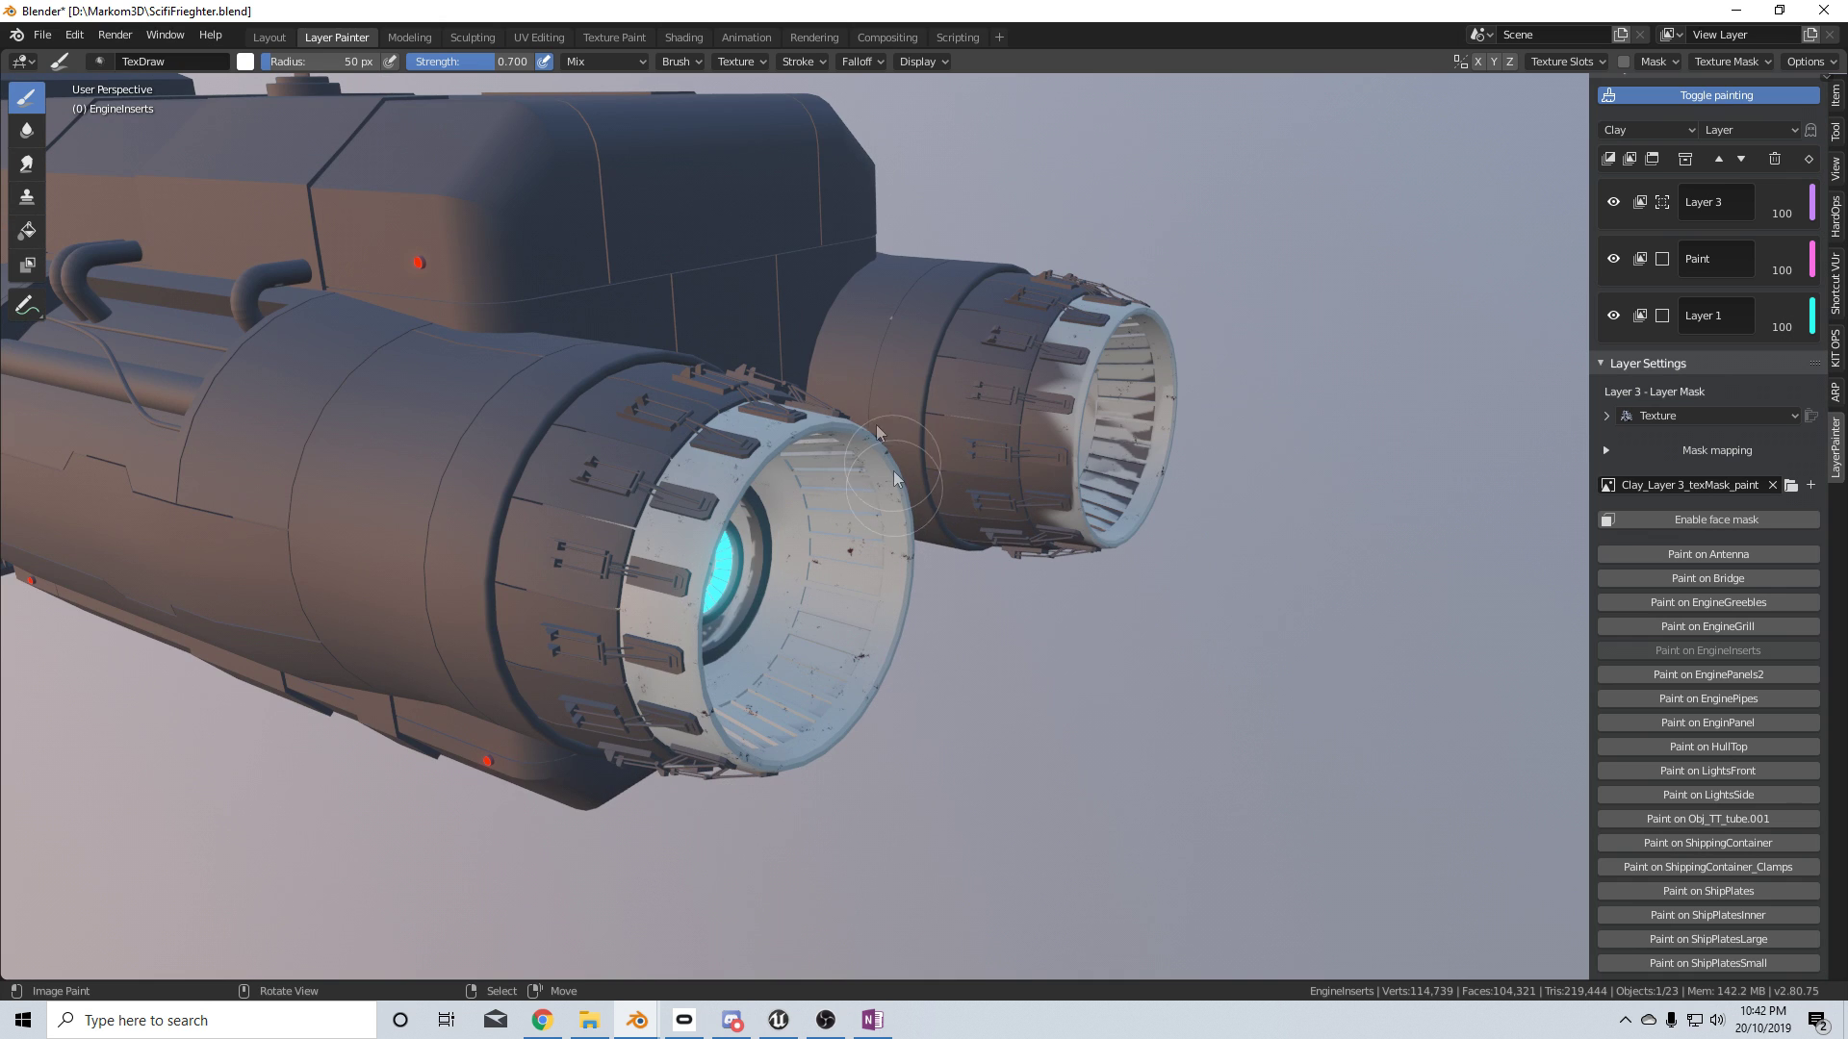
{"action": "mouse_move", "coordinate": [1102, 343]}
{"action": "left_mouse_down"}
{"action": "mouse_move", "coordinate": [1040, 405]}
{"action": "mouse_move", "coordinate": [1136, 405]}
{"action": "mouse_move", "coordinate": [1145, 433]}
{"action": "left_mouse_up"}
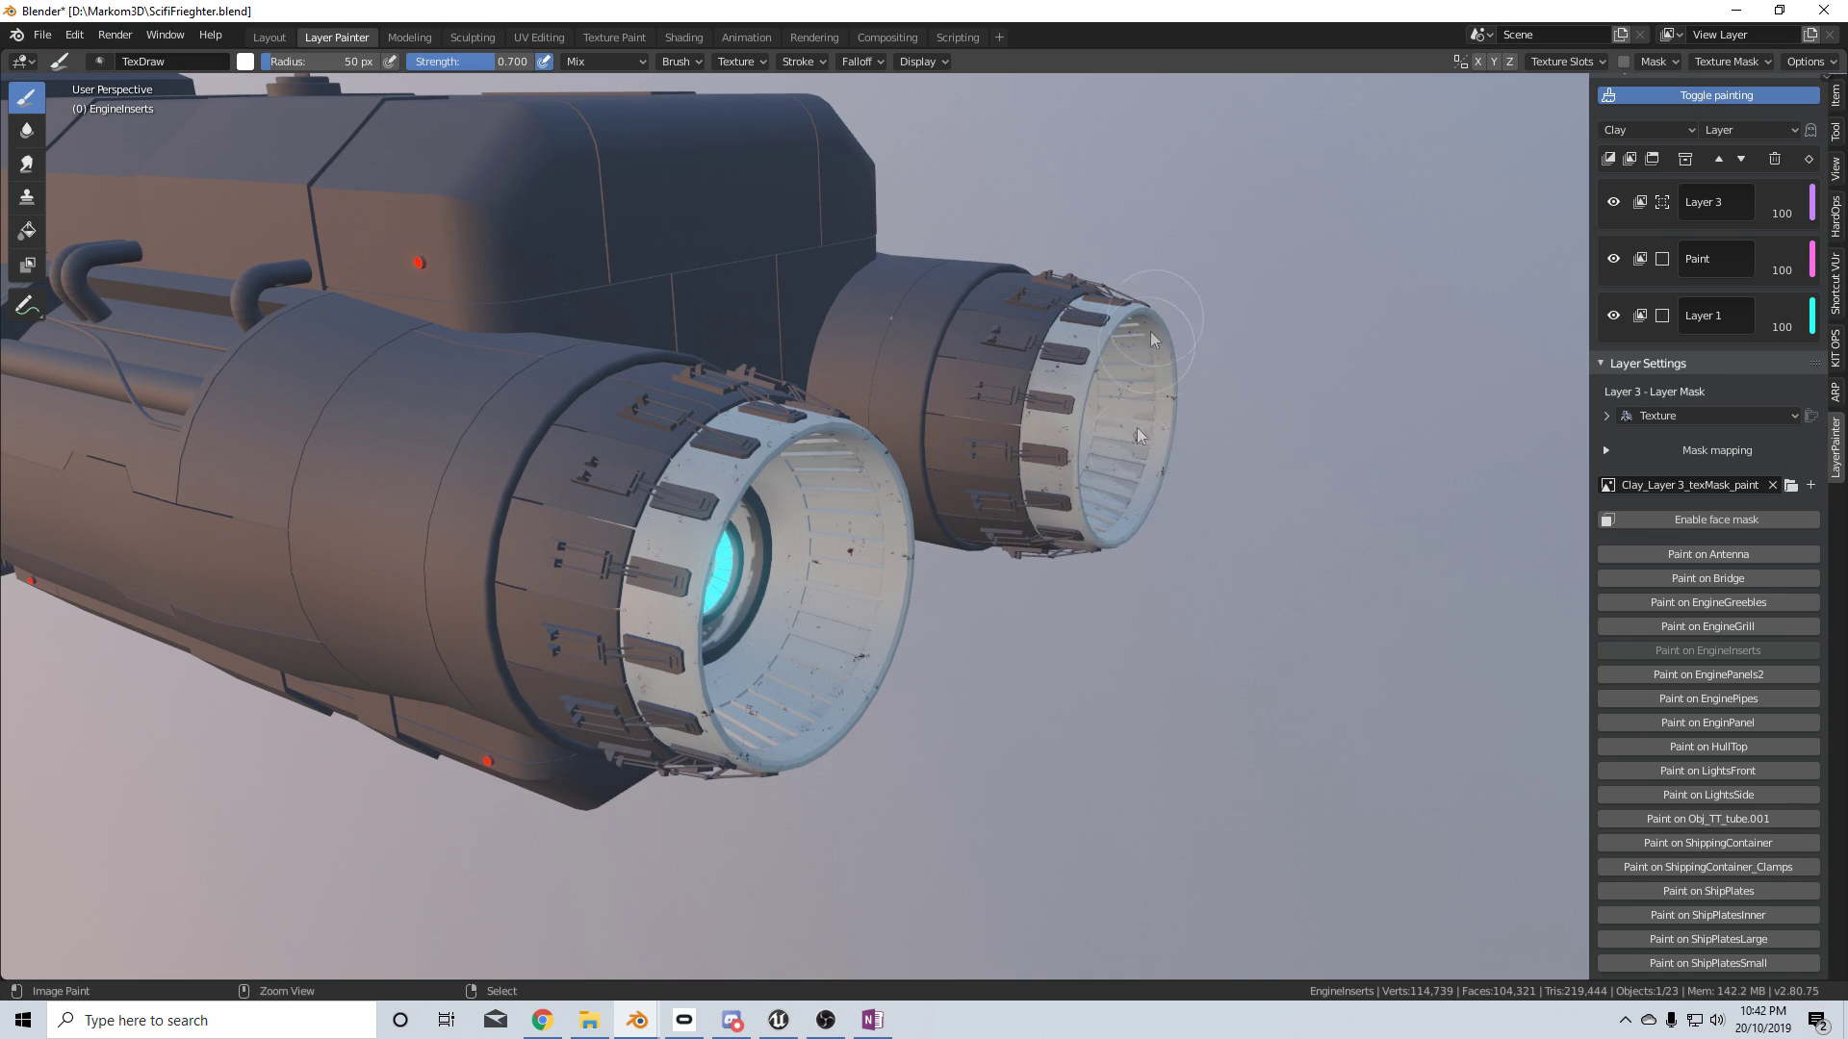
{"action": "middle_click_drag", "start_coordinate": [1018, 482], "coordinate": [844, 537]}
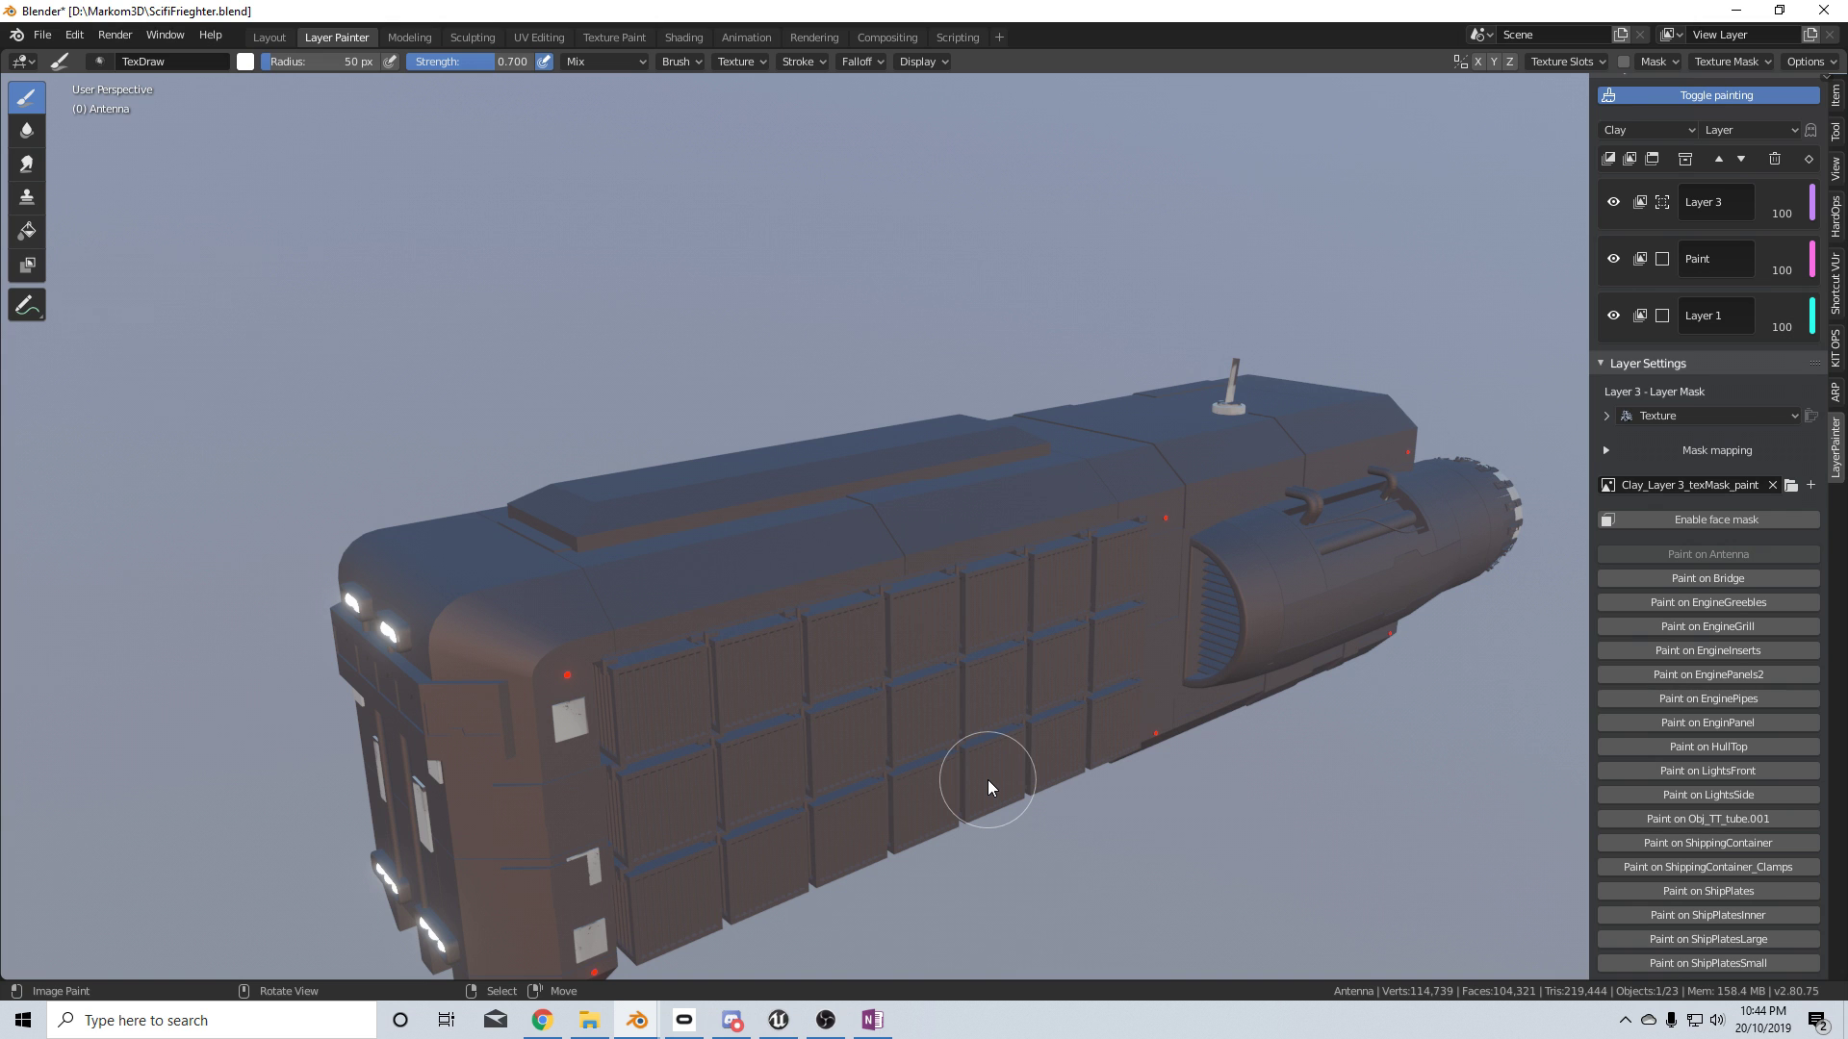
Check the whole freighter, then look through the available paint brushes and pick TexDraw
{"action": "scroll", "coordinate": [988, 780], "scroll_direction": "down", "scroll_amount": 2}
{"action": "middle_click_drag", "start_coordinate": [1007, 799], "coordinate": [929, 726]}
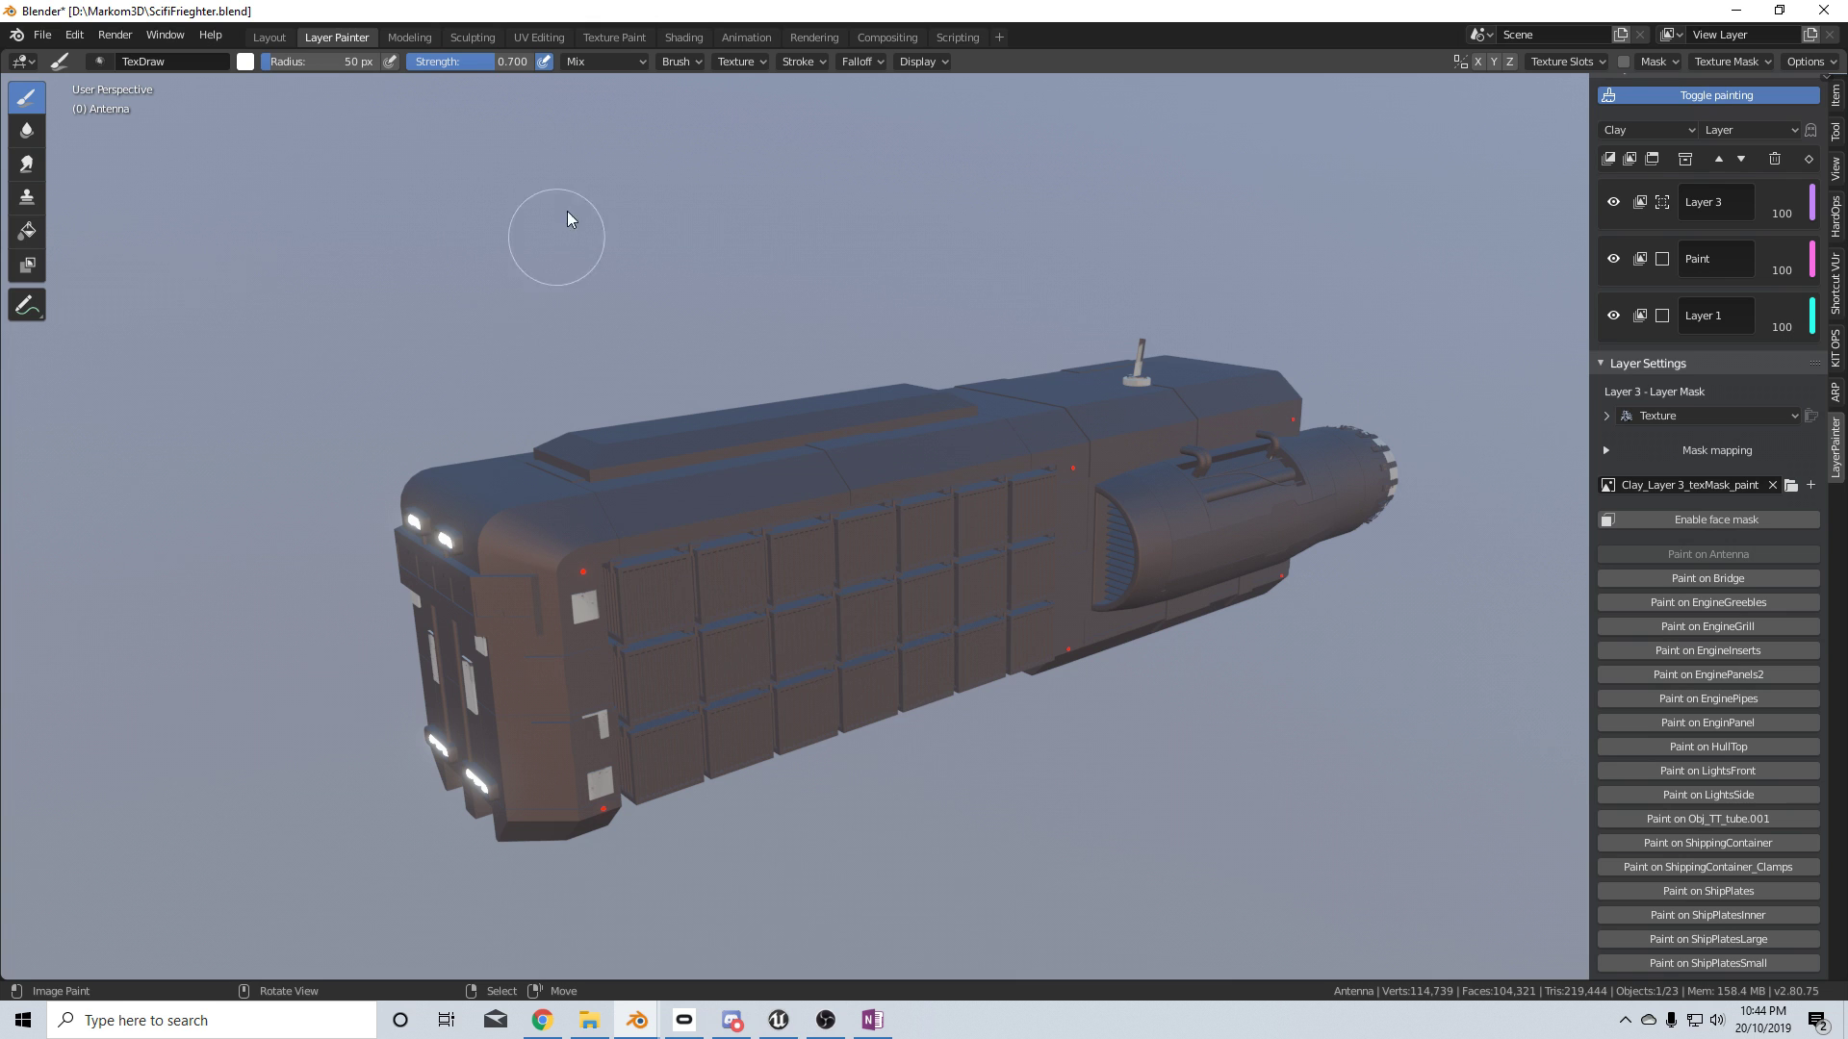
{"action": "left_click", "coordinate": [678, 62]}
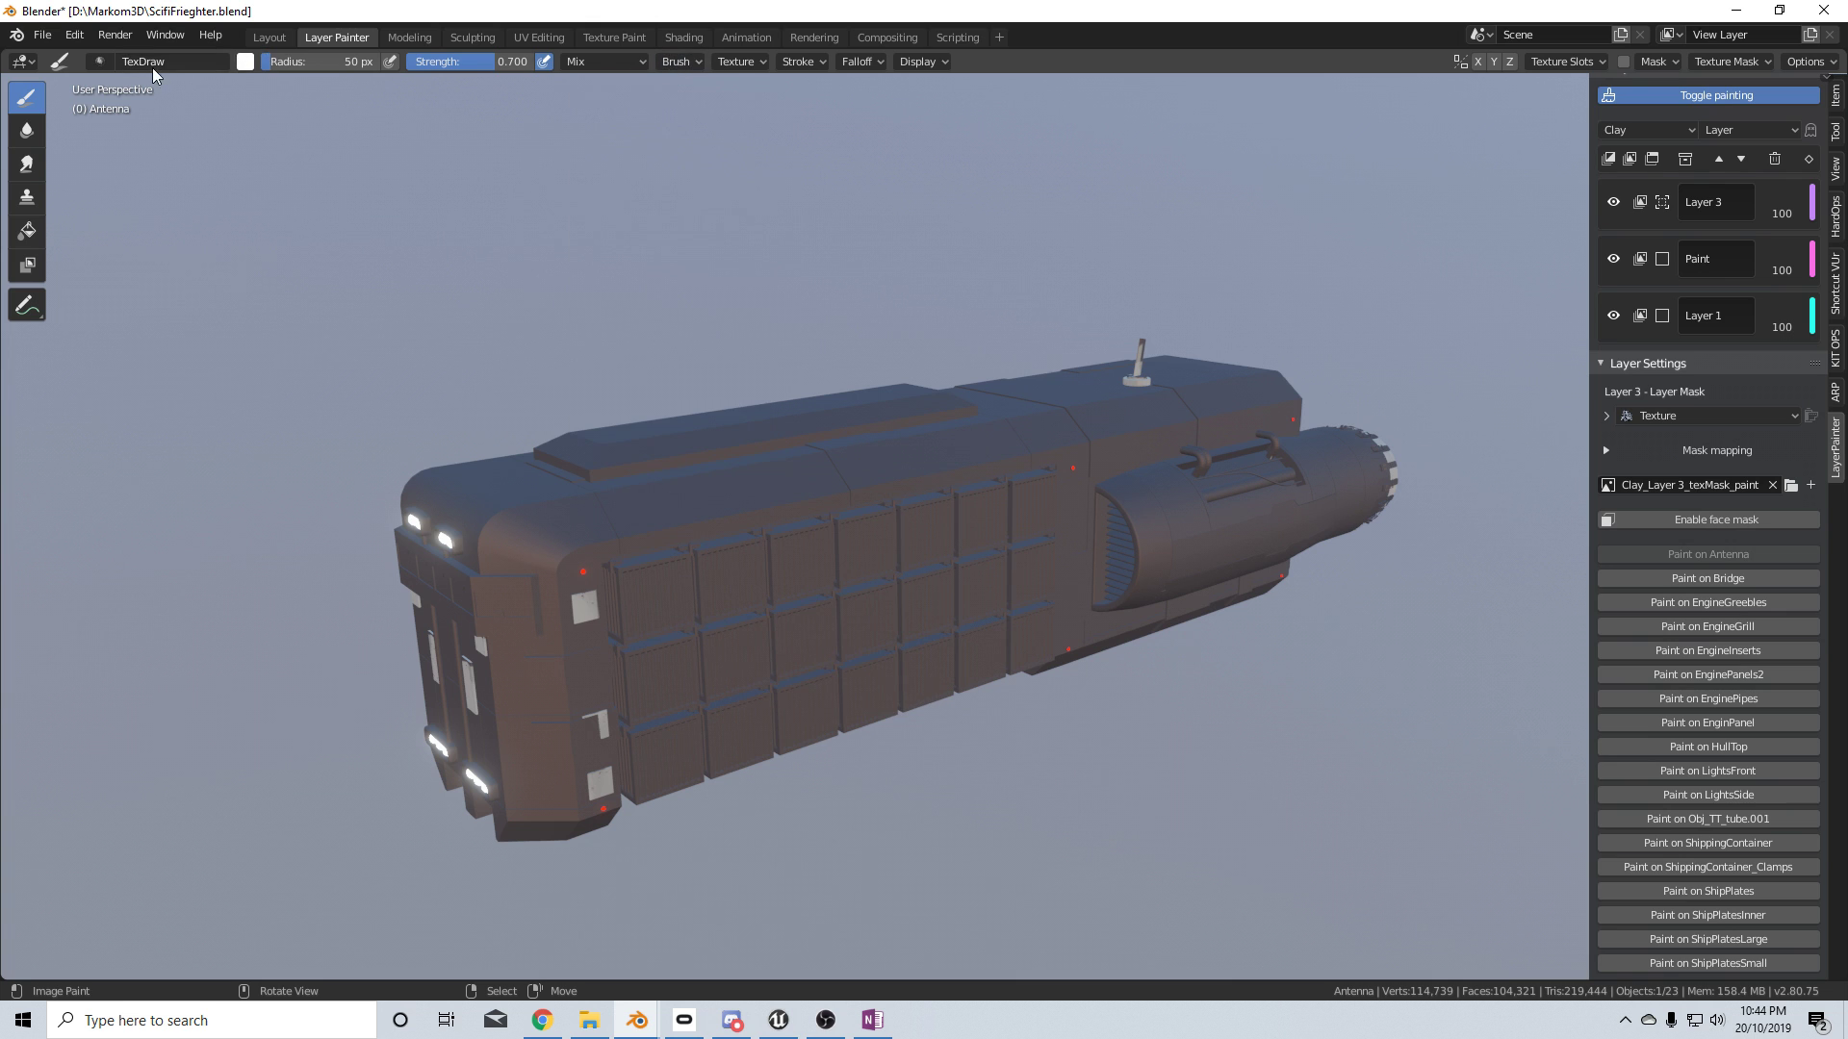
{"action": "left_click", "coordinate": [99, 60]}
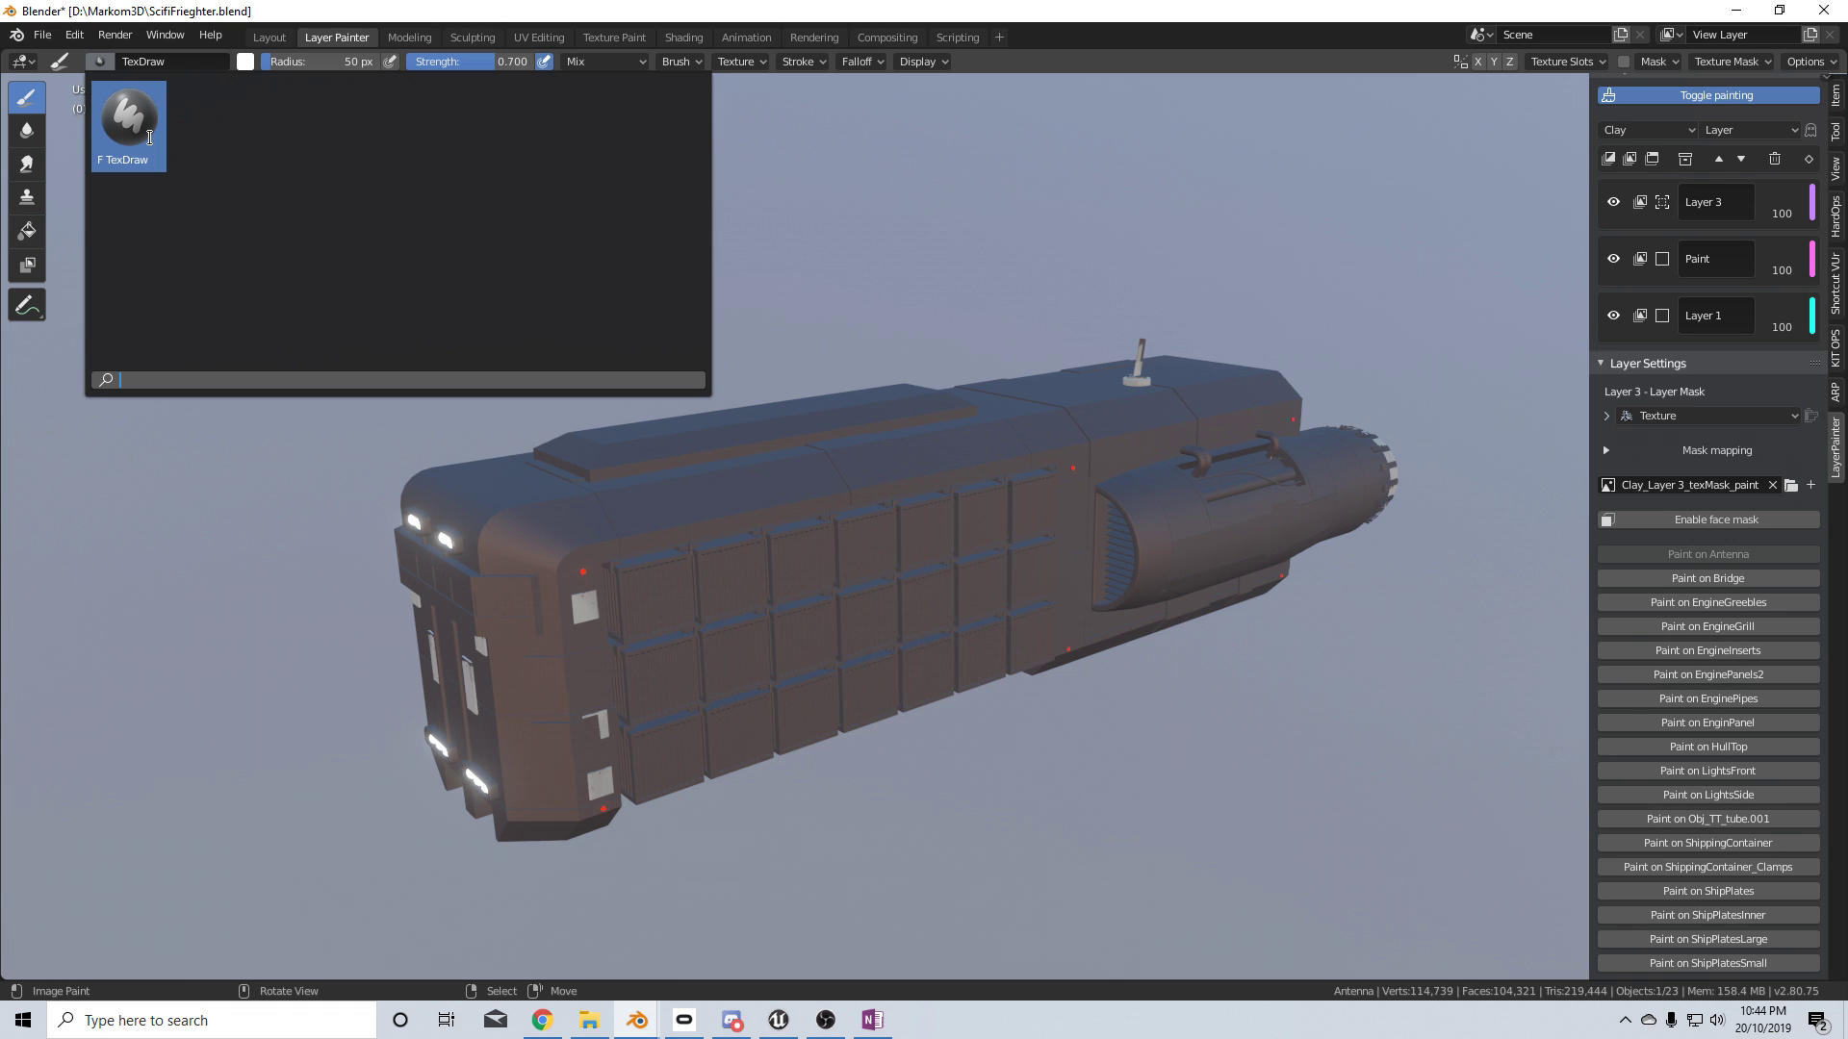
{"action": "left_click", "coordinate": [150, 136]}
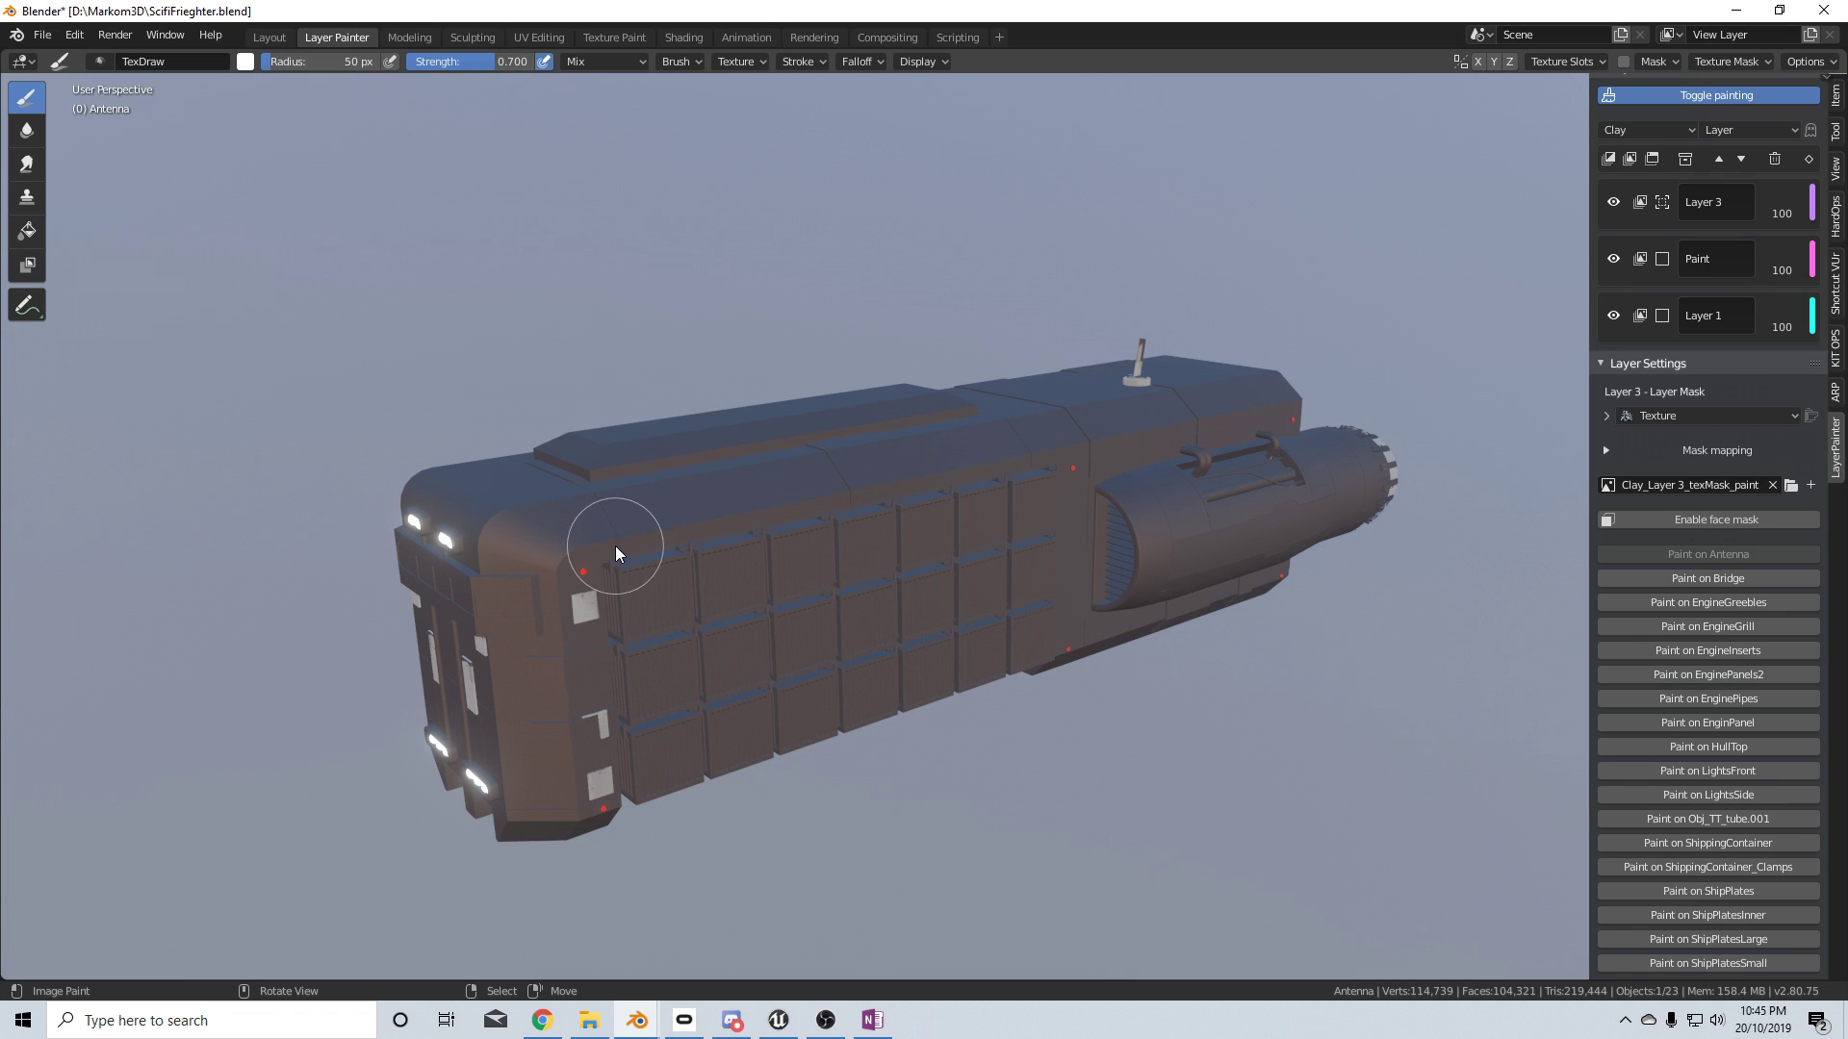